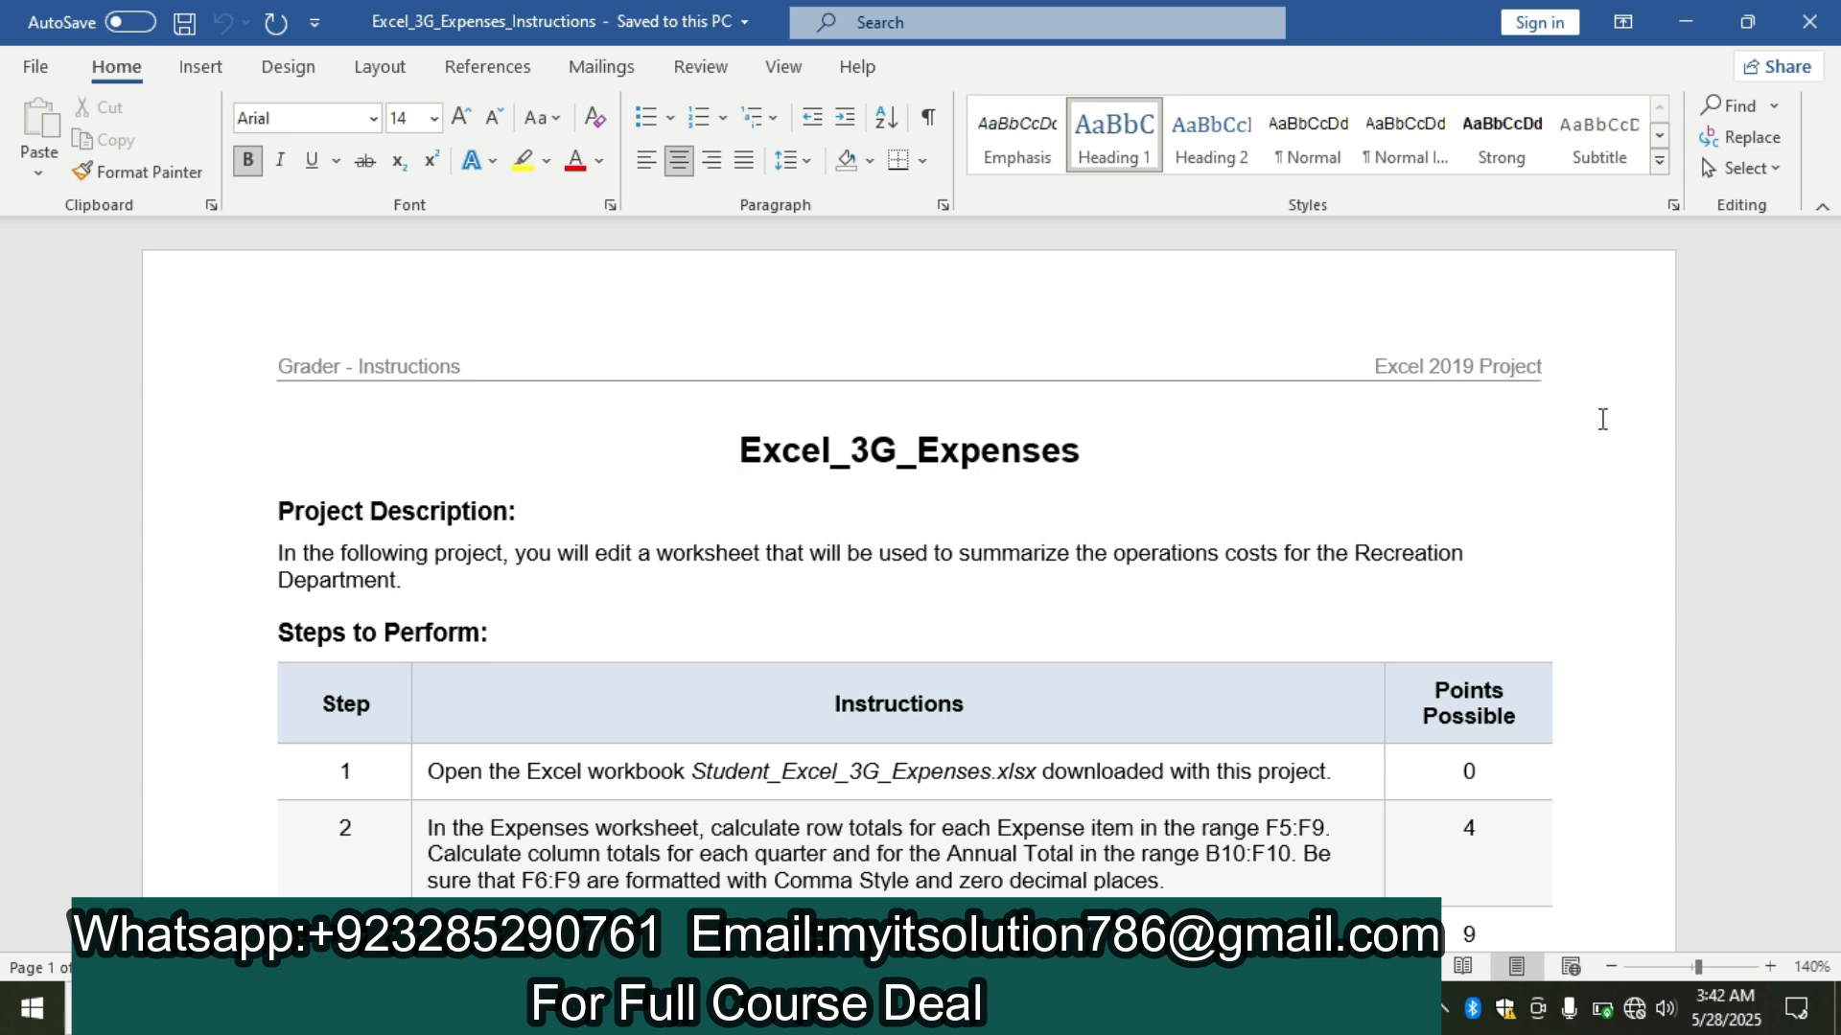
Look through the project instructions in the Word document and highlight the step 1 instruction text in yellow.
drag(1826, 312, 1837, 741)
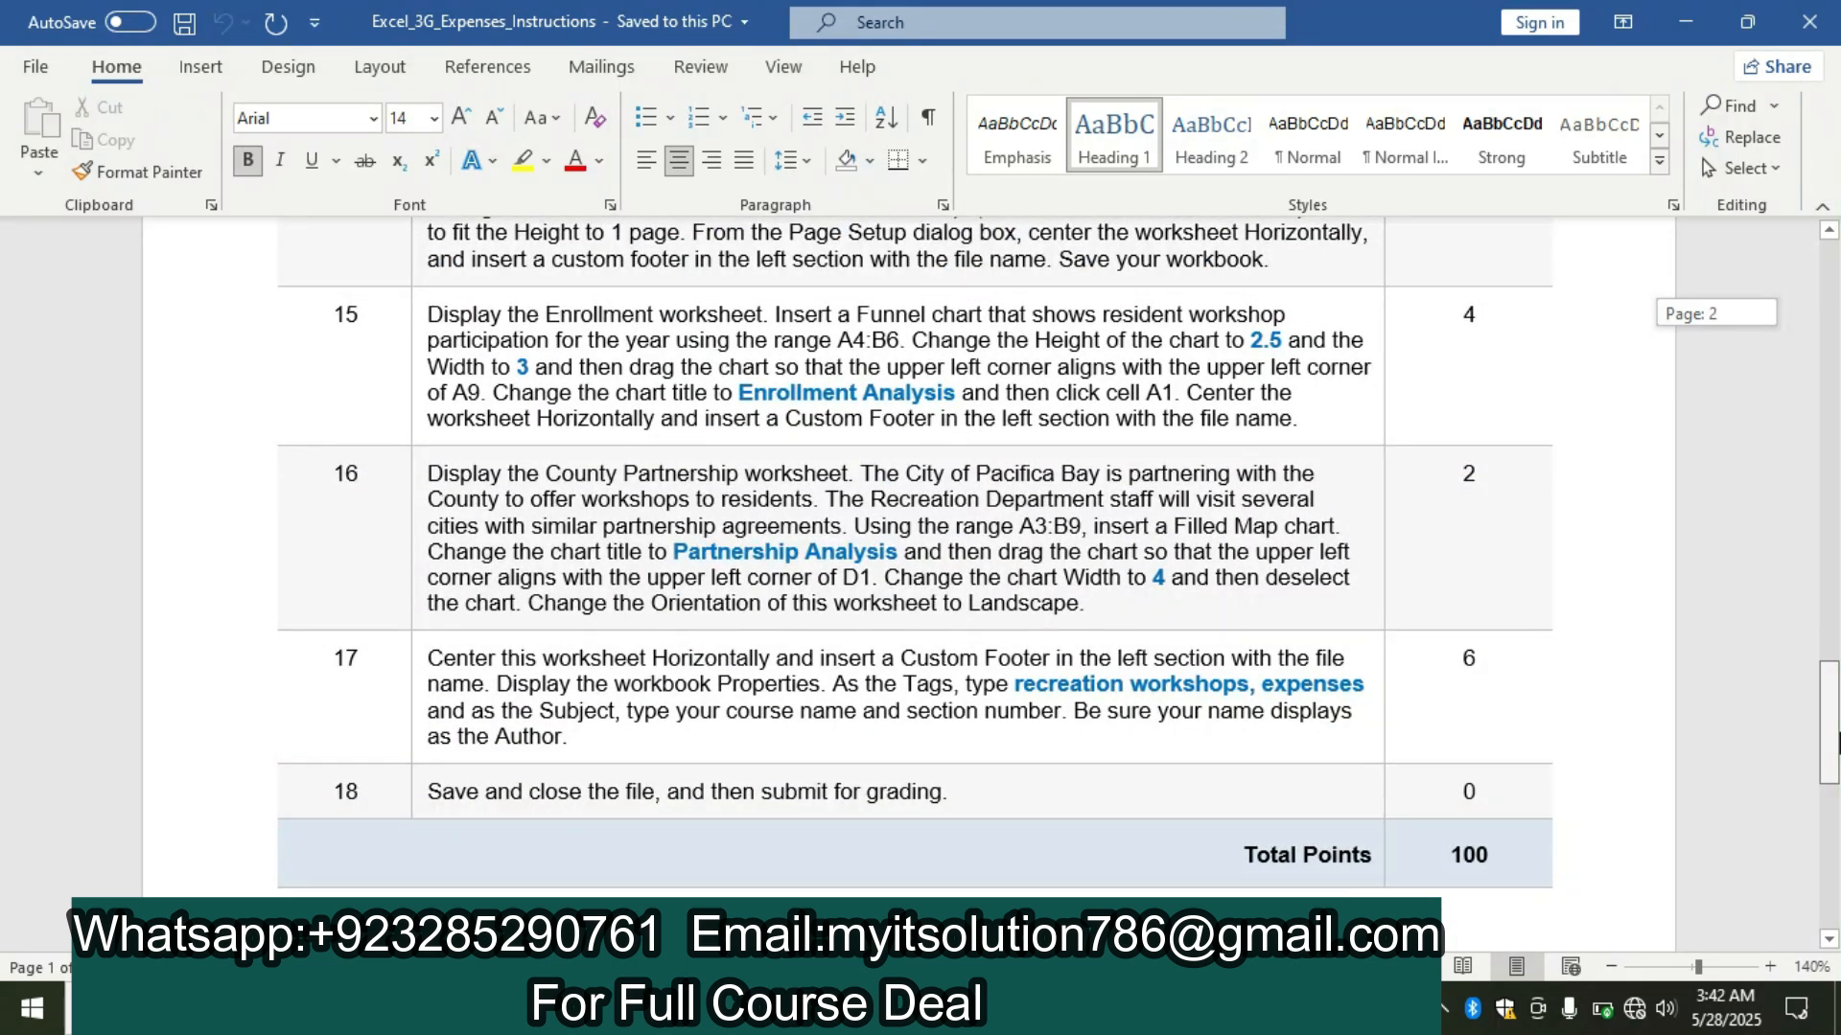
drag(1836, 741, 1837, 316)
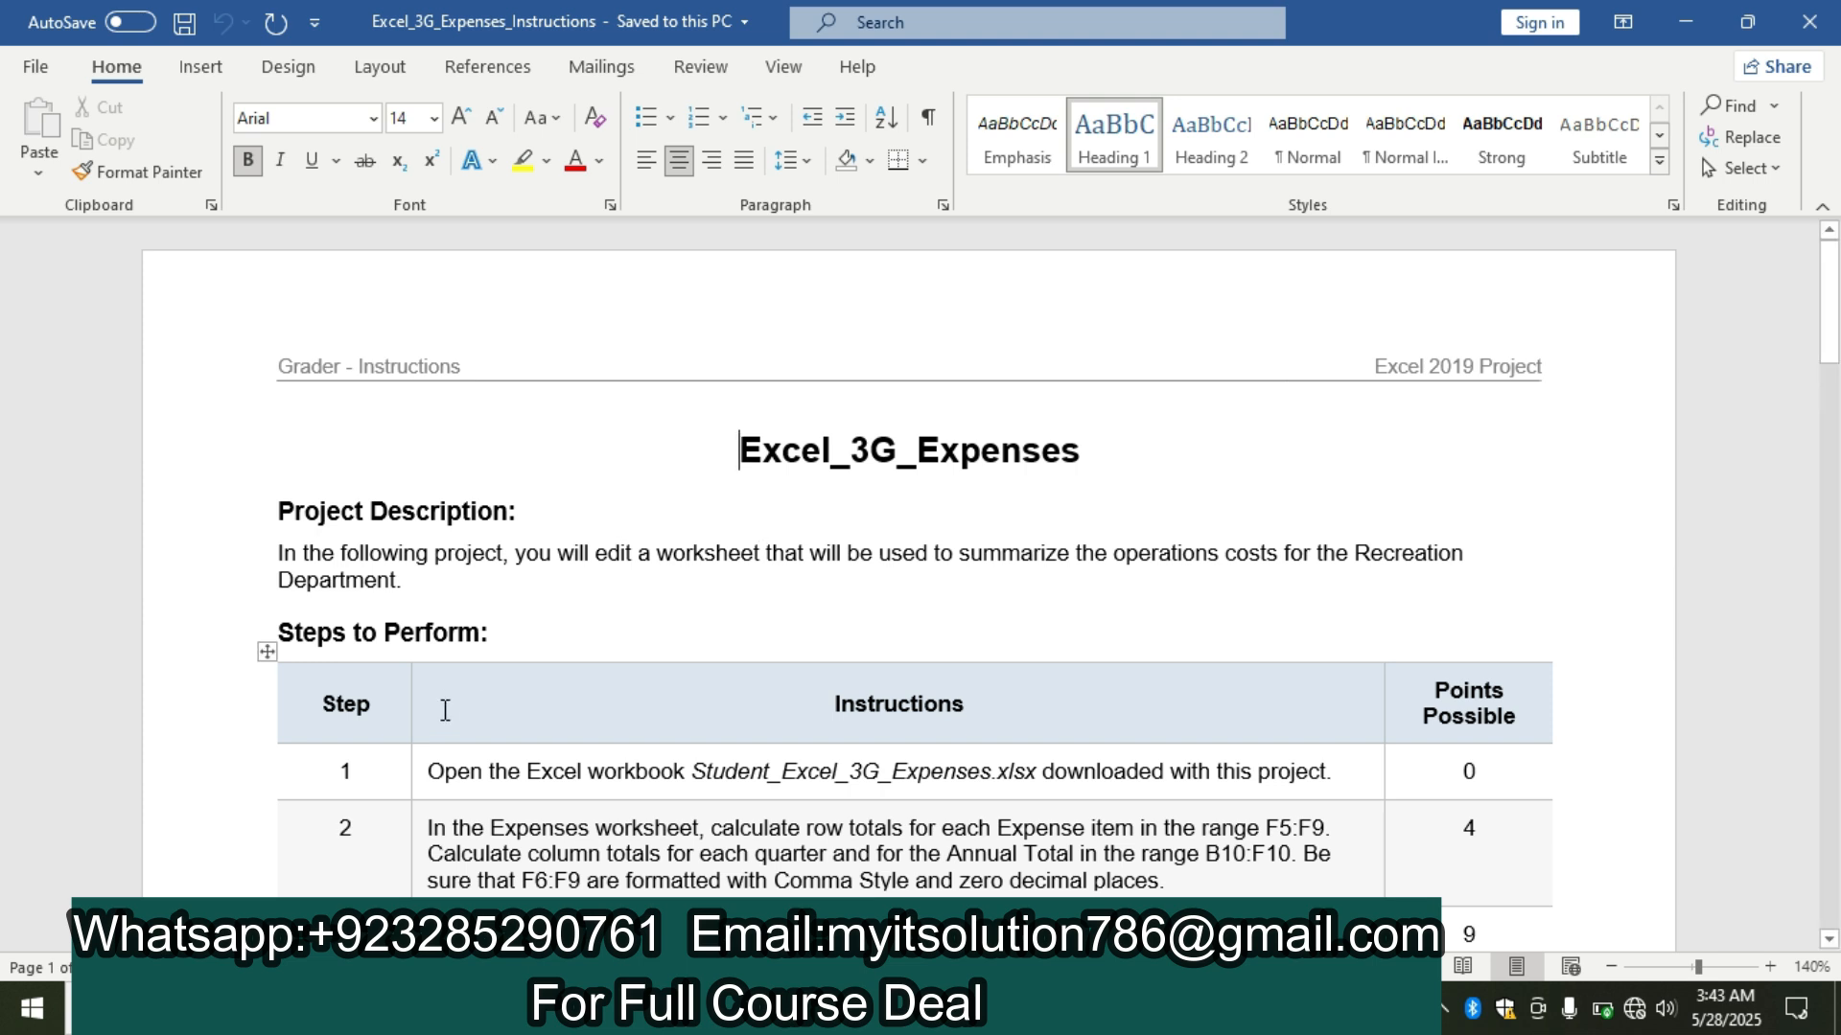
scroll(1838, 305, down, 3)
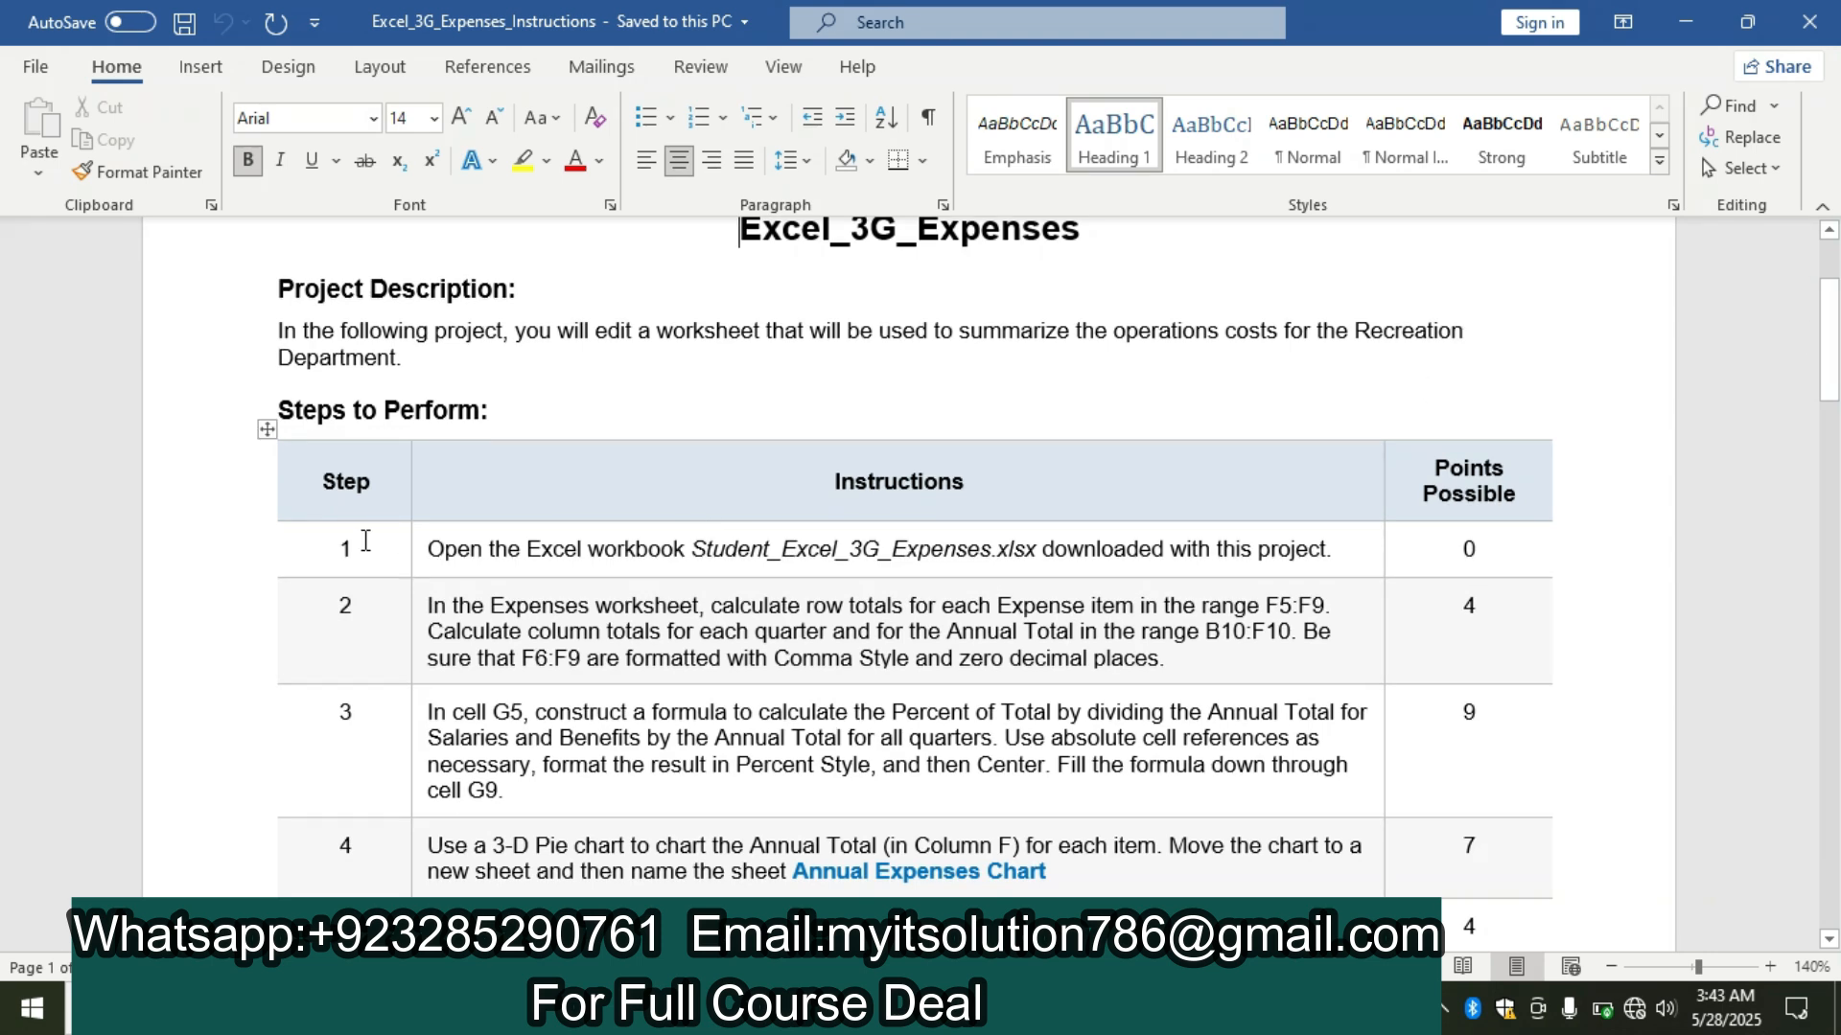
click(422, 548)
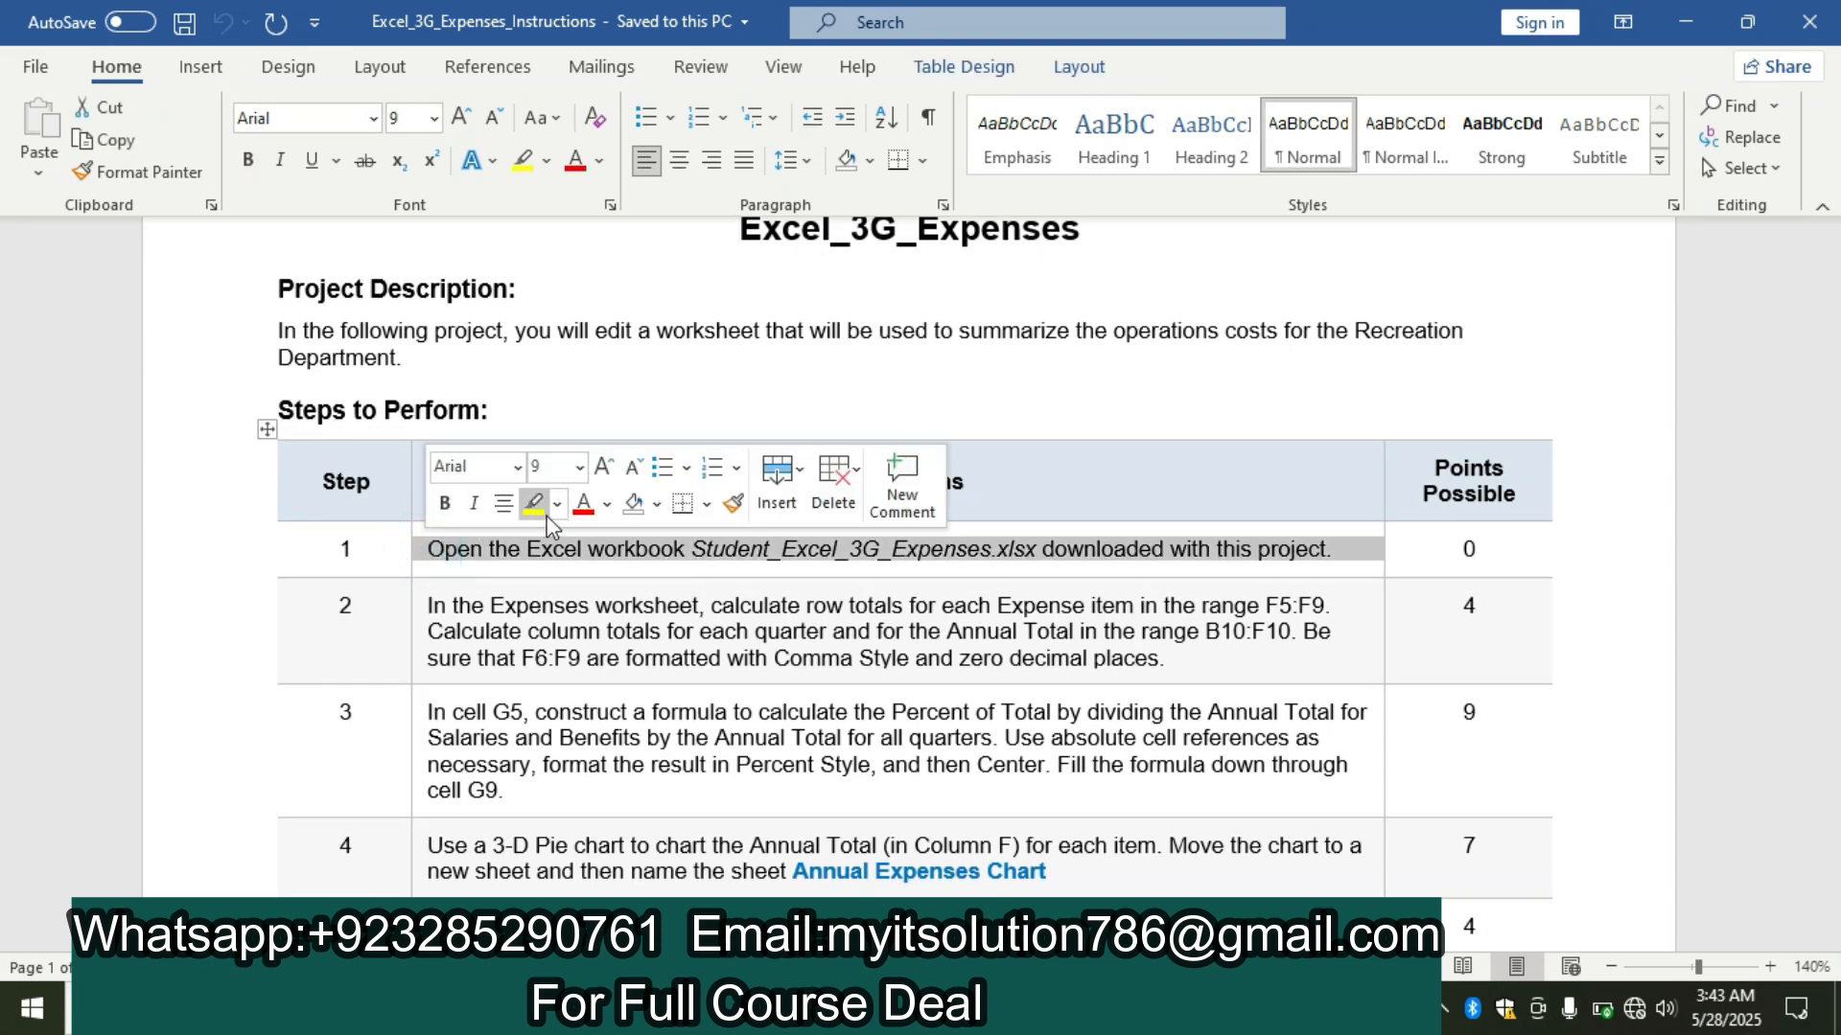
click(533, 508)
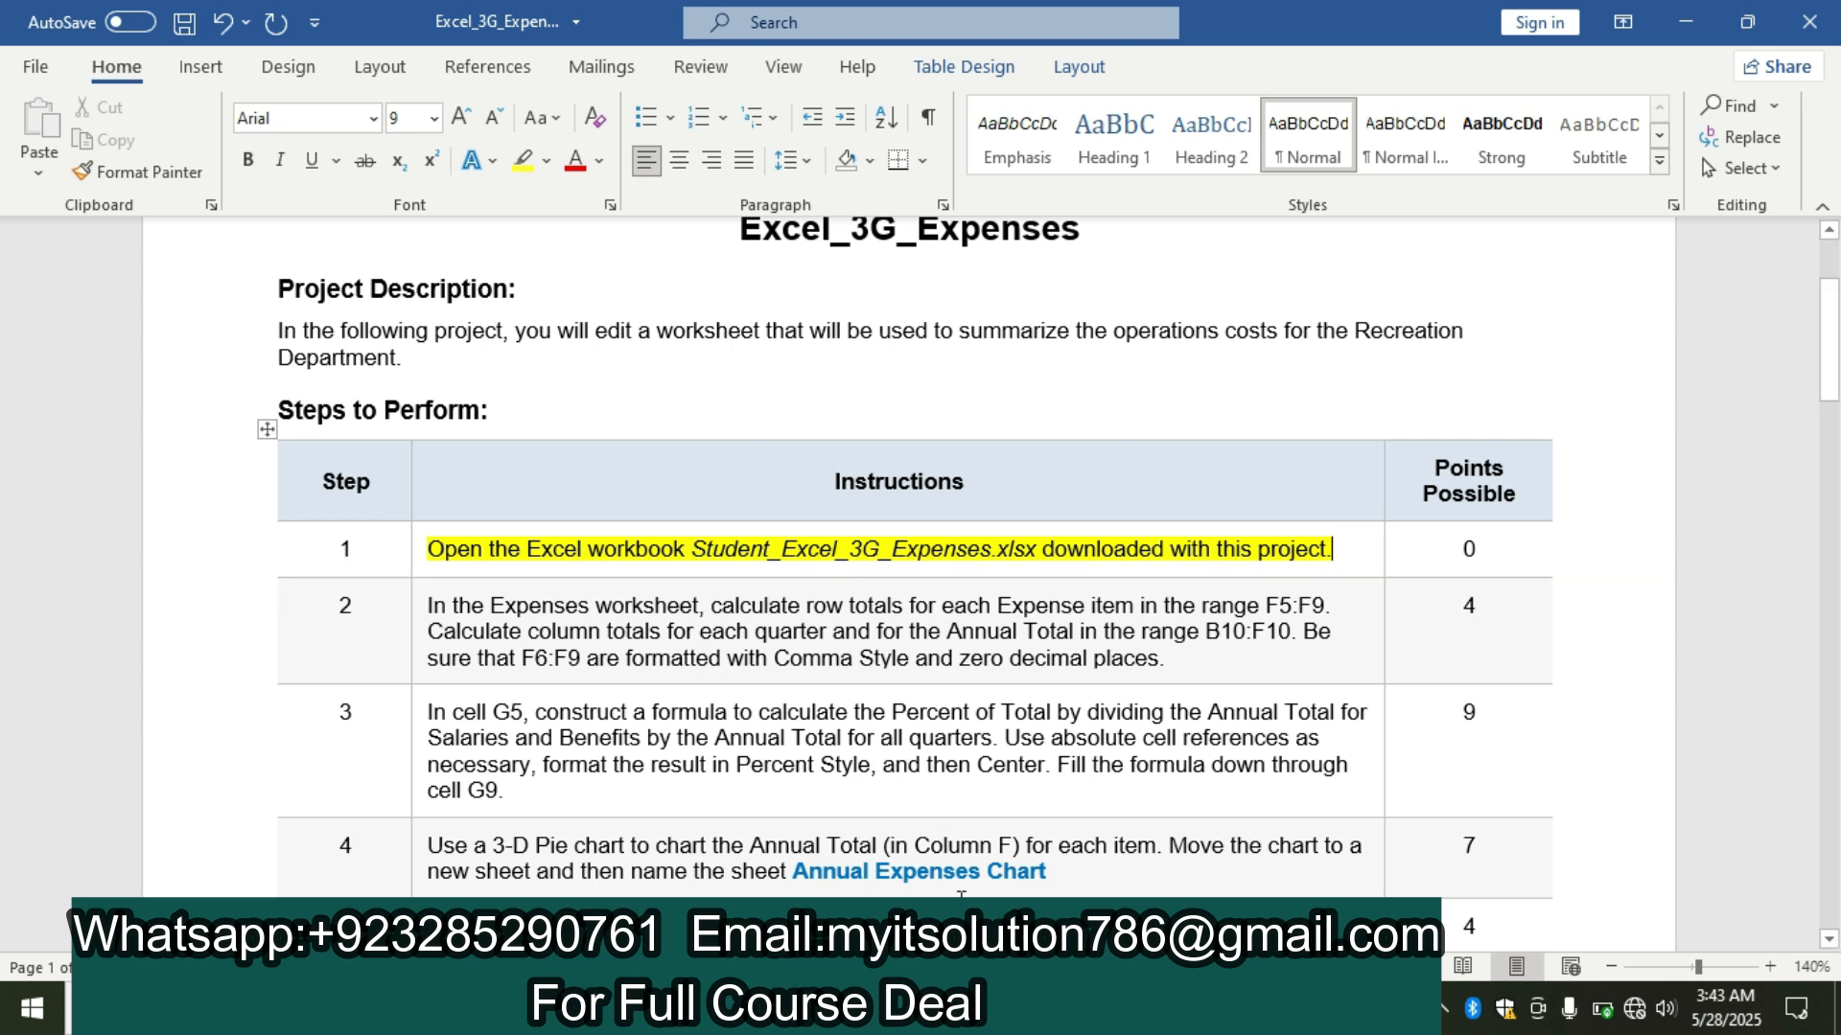
Check the expenses workbook in Excel, return to the Word instructions and highlight the step 2 text in yellow.
click(671, 1009)
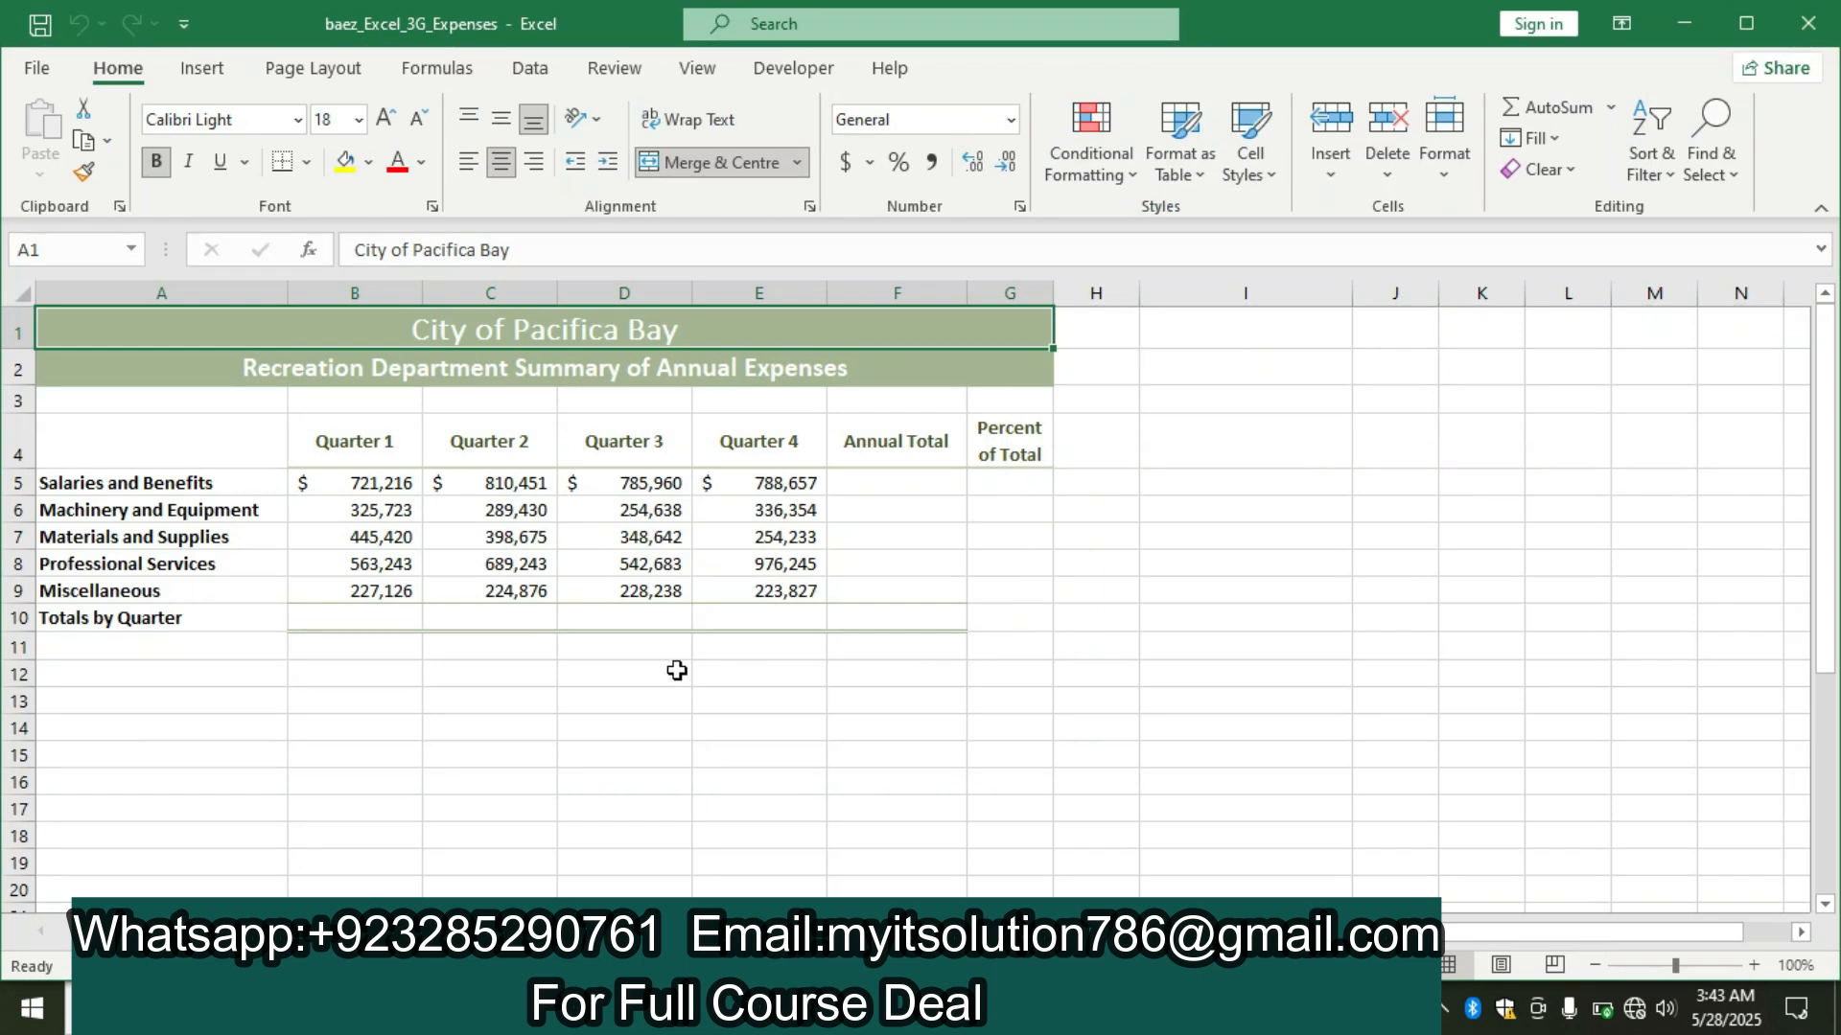
click(623, 1008)
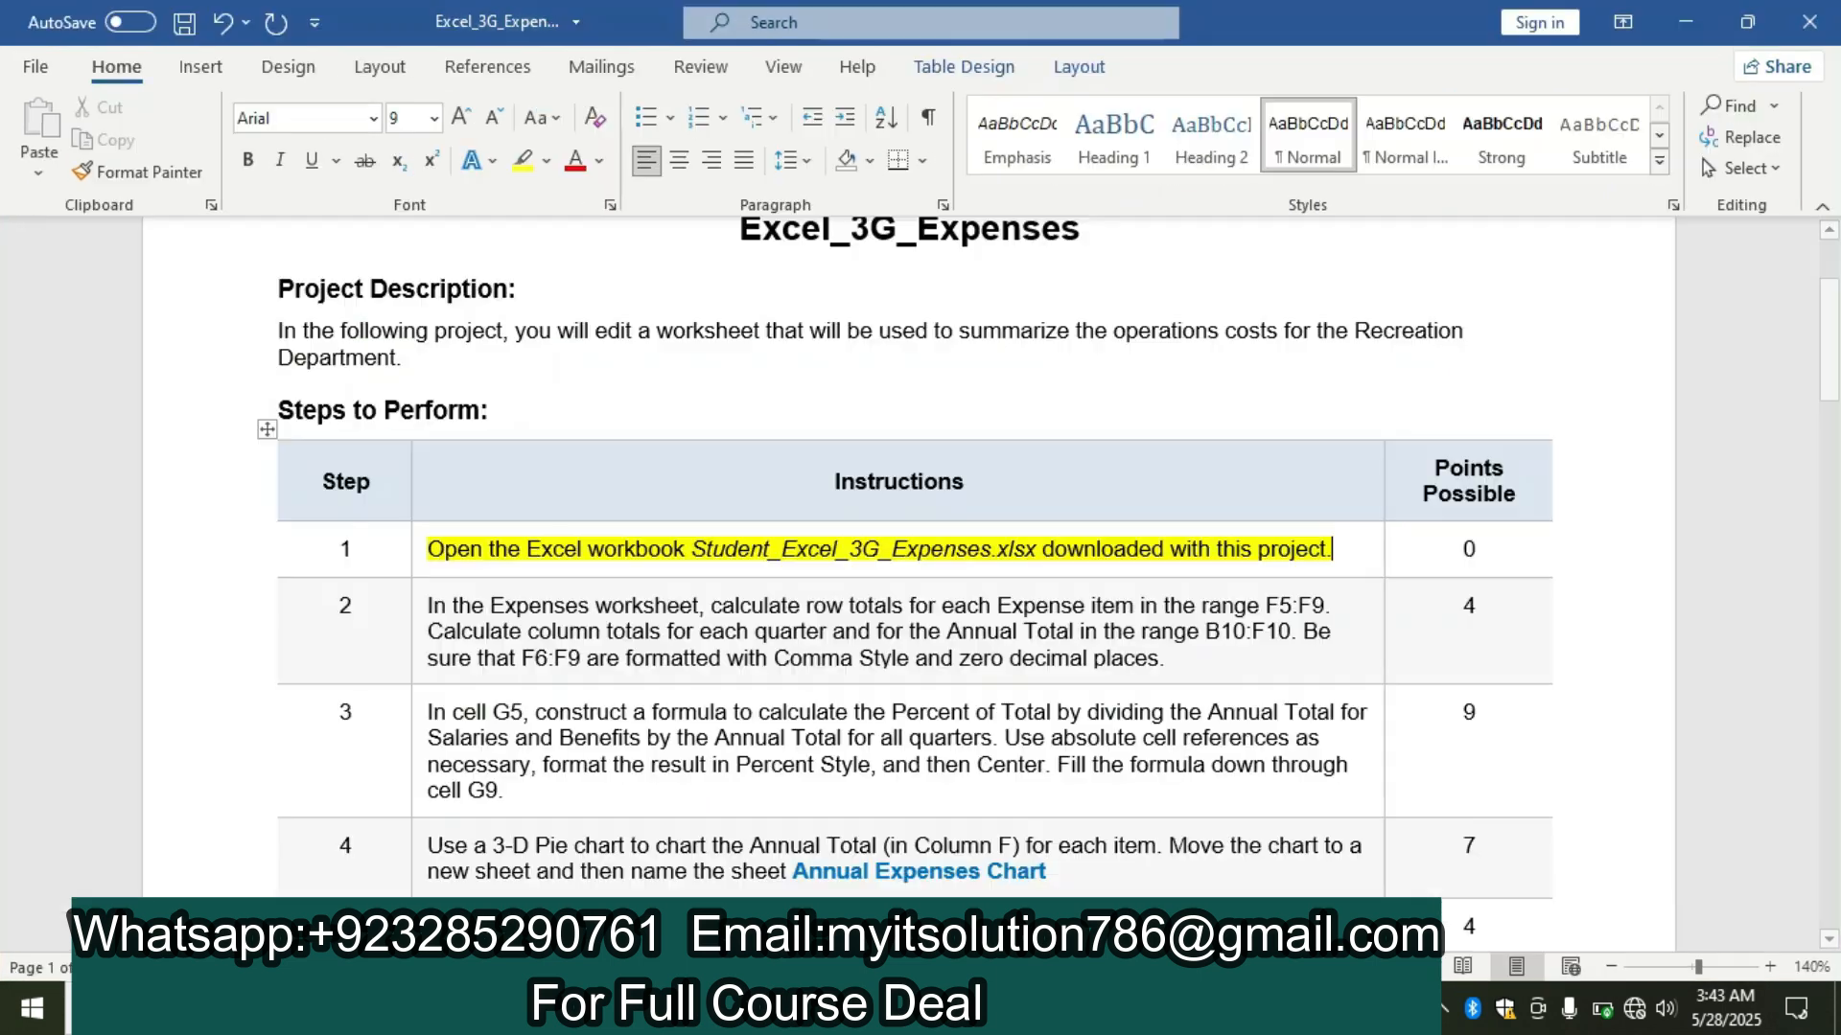
click(415, 622)
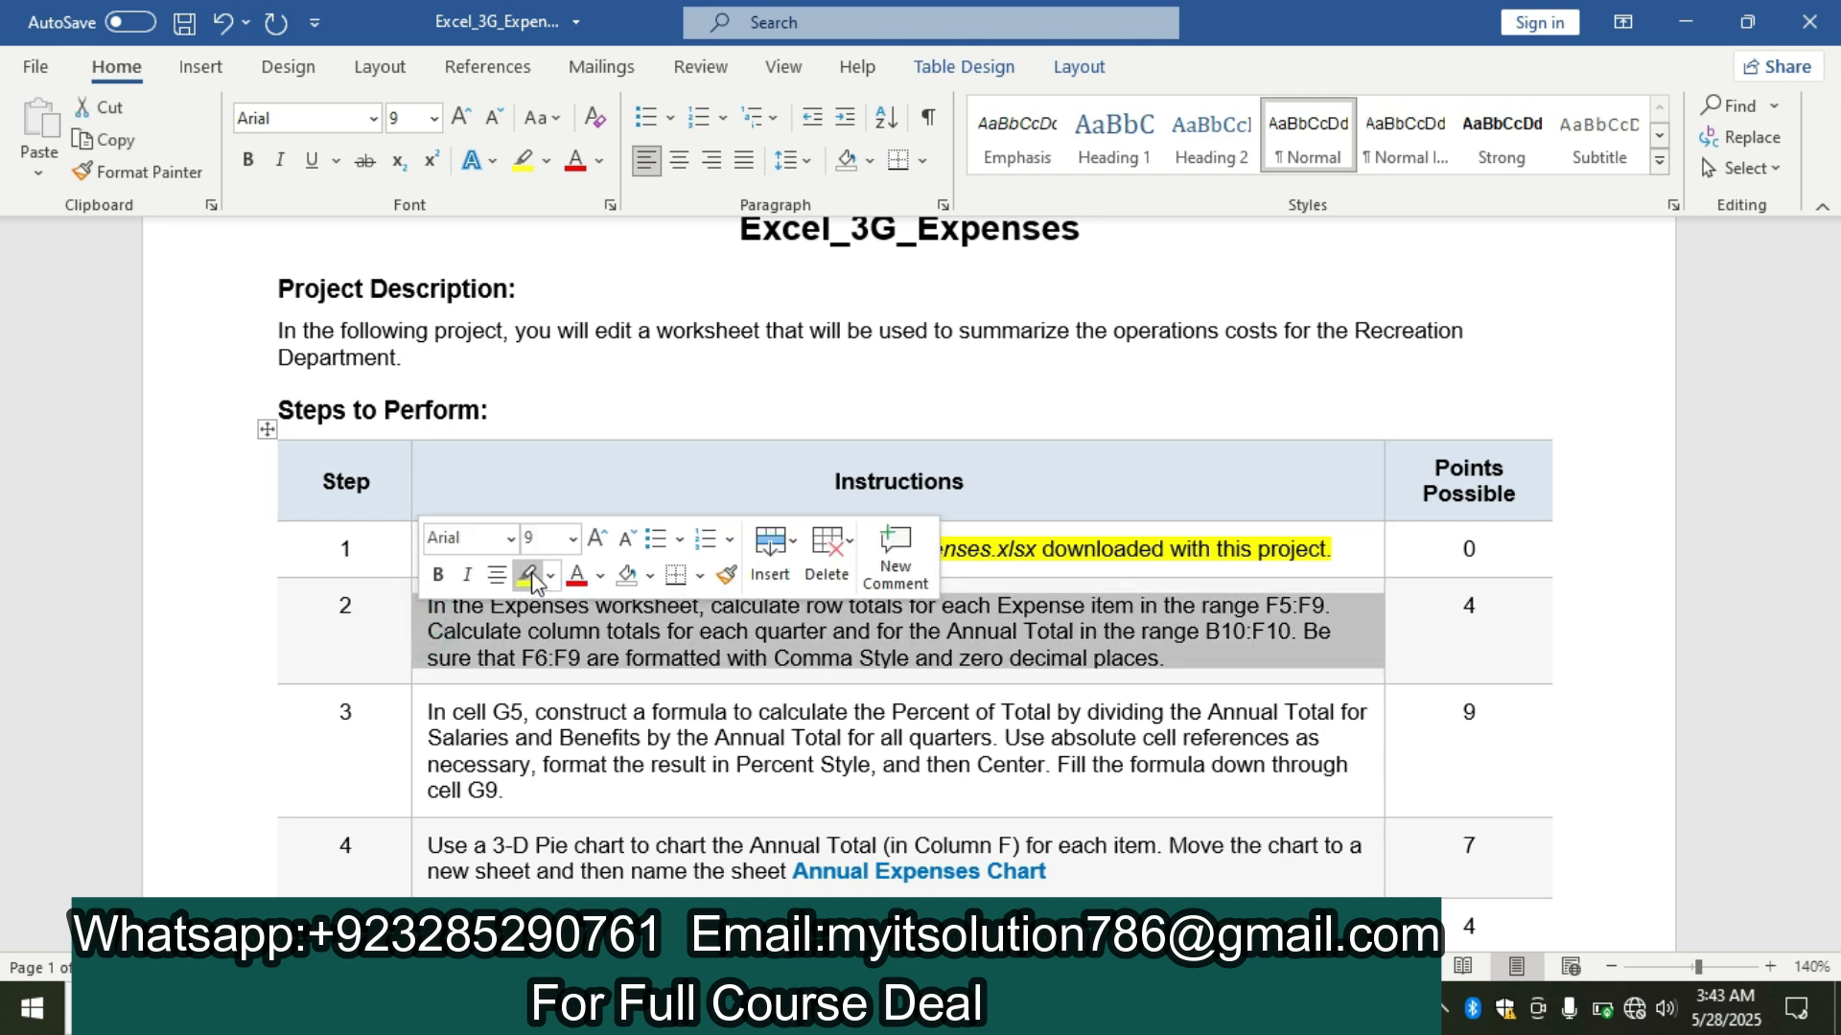
click(526, 575)
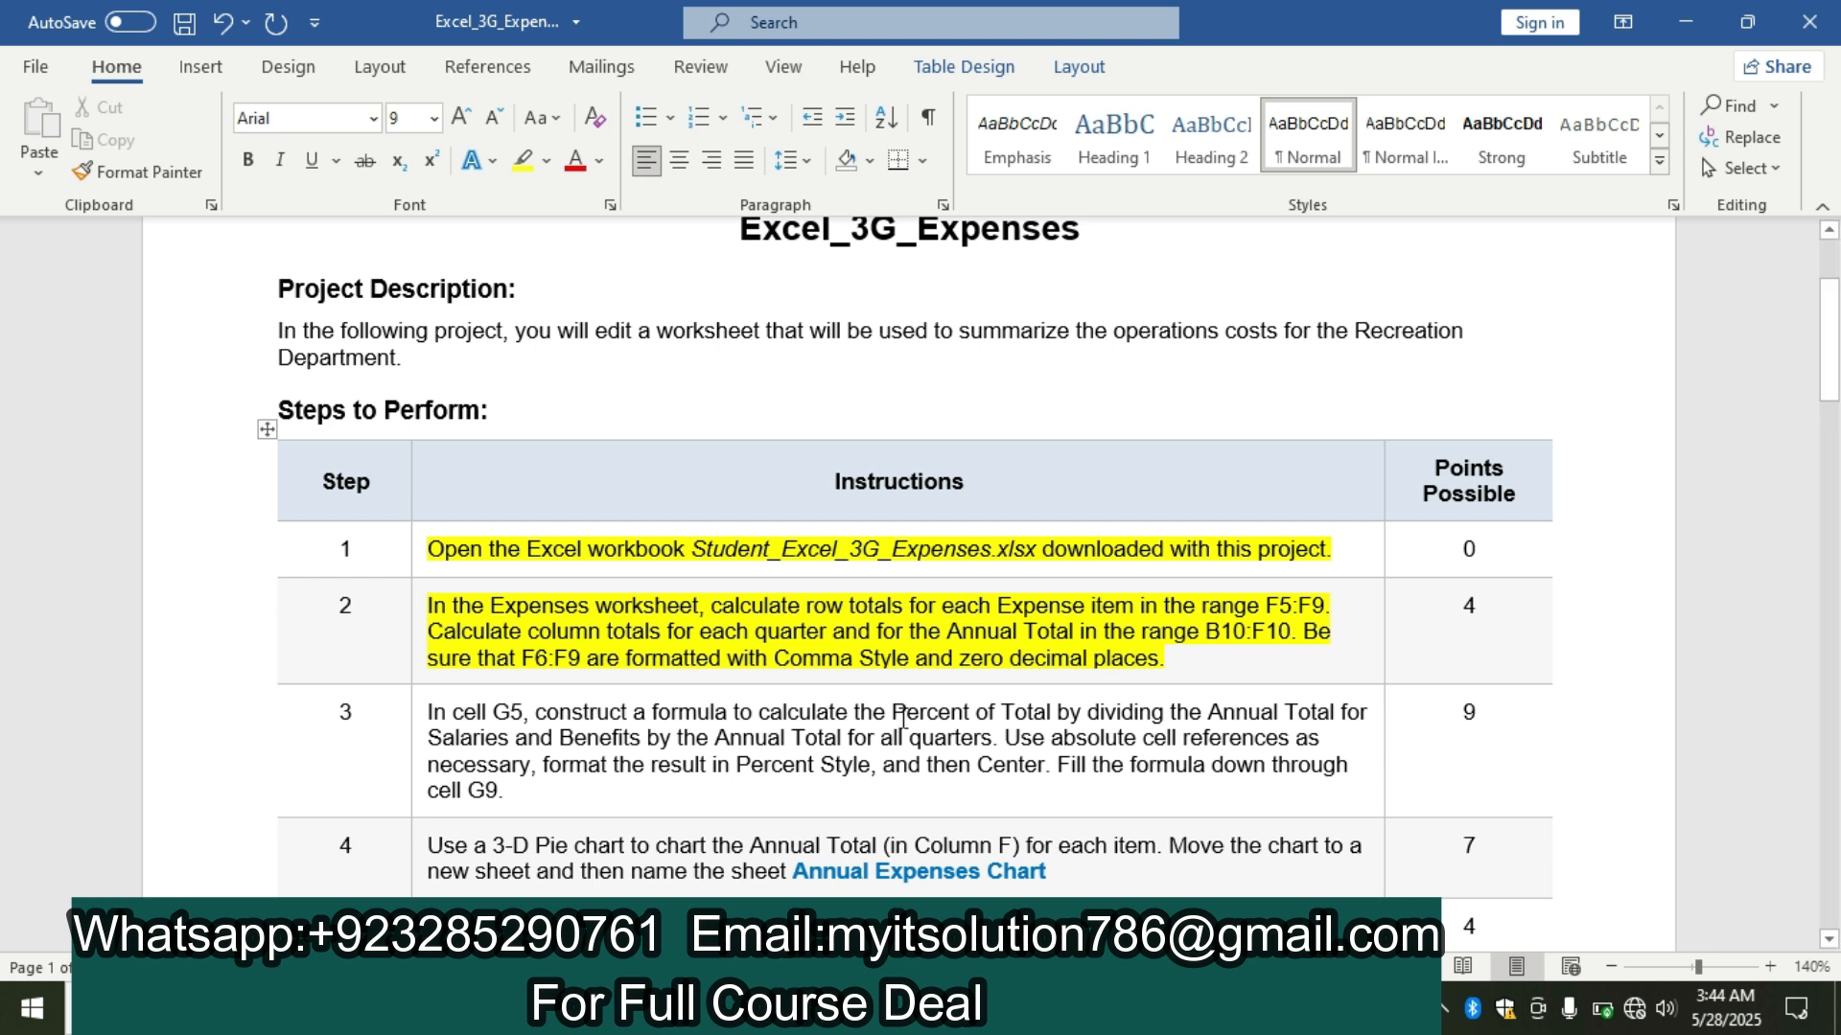
Switch to the Excel workbook, total B5:E5 in cell F5 with the SUM function and fill the formula down through F9.
click(1016, 1008)
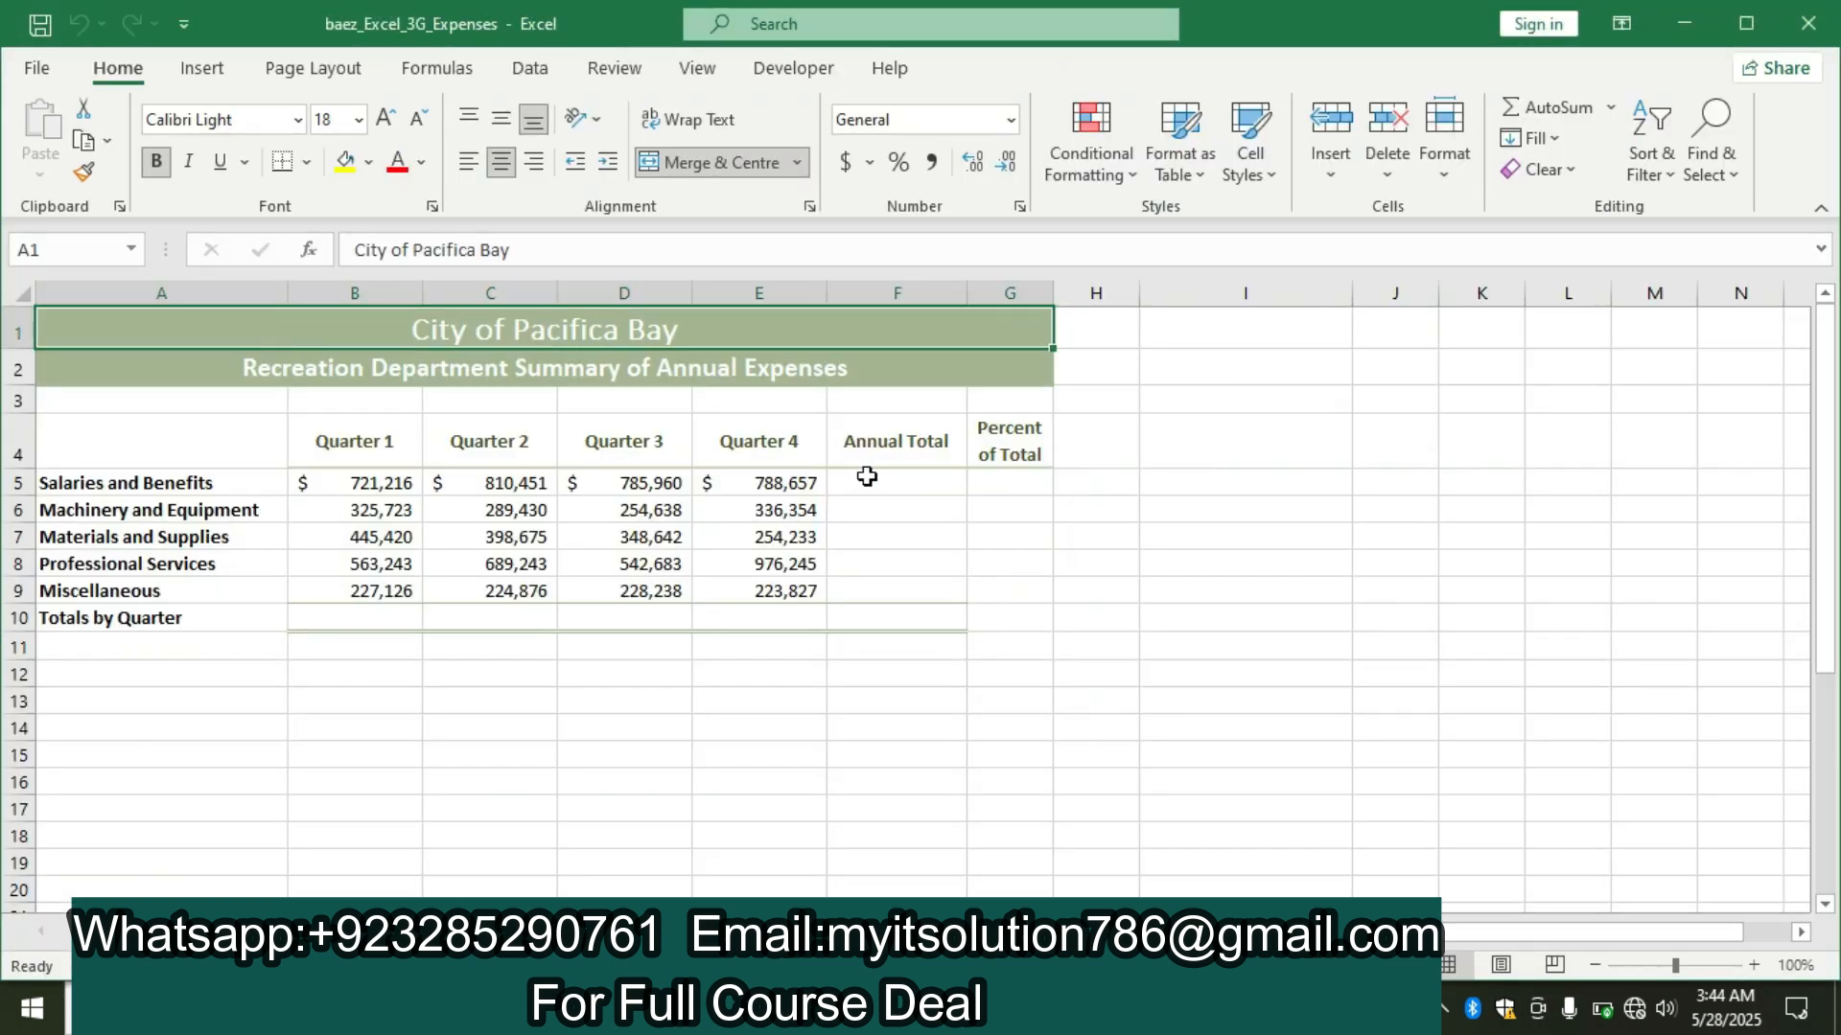
click(866, 476)
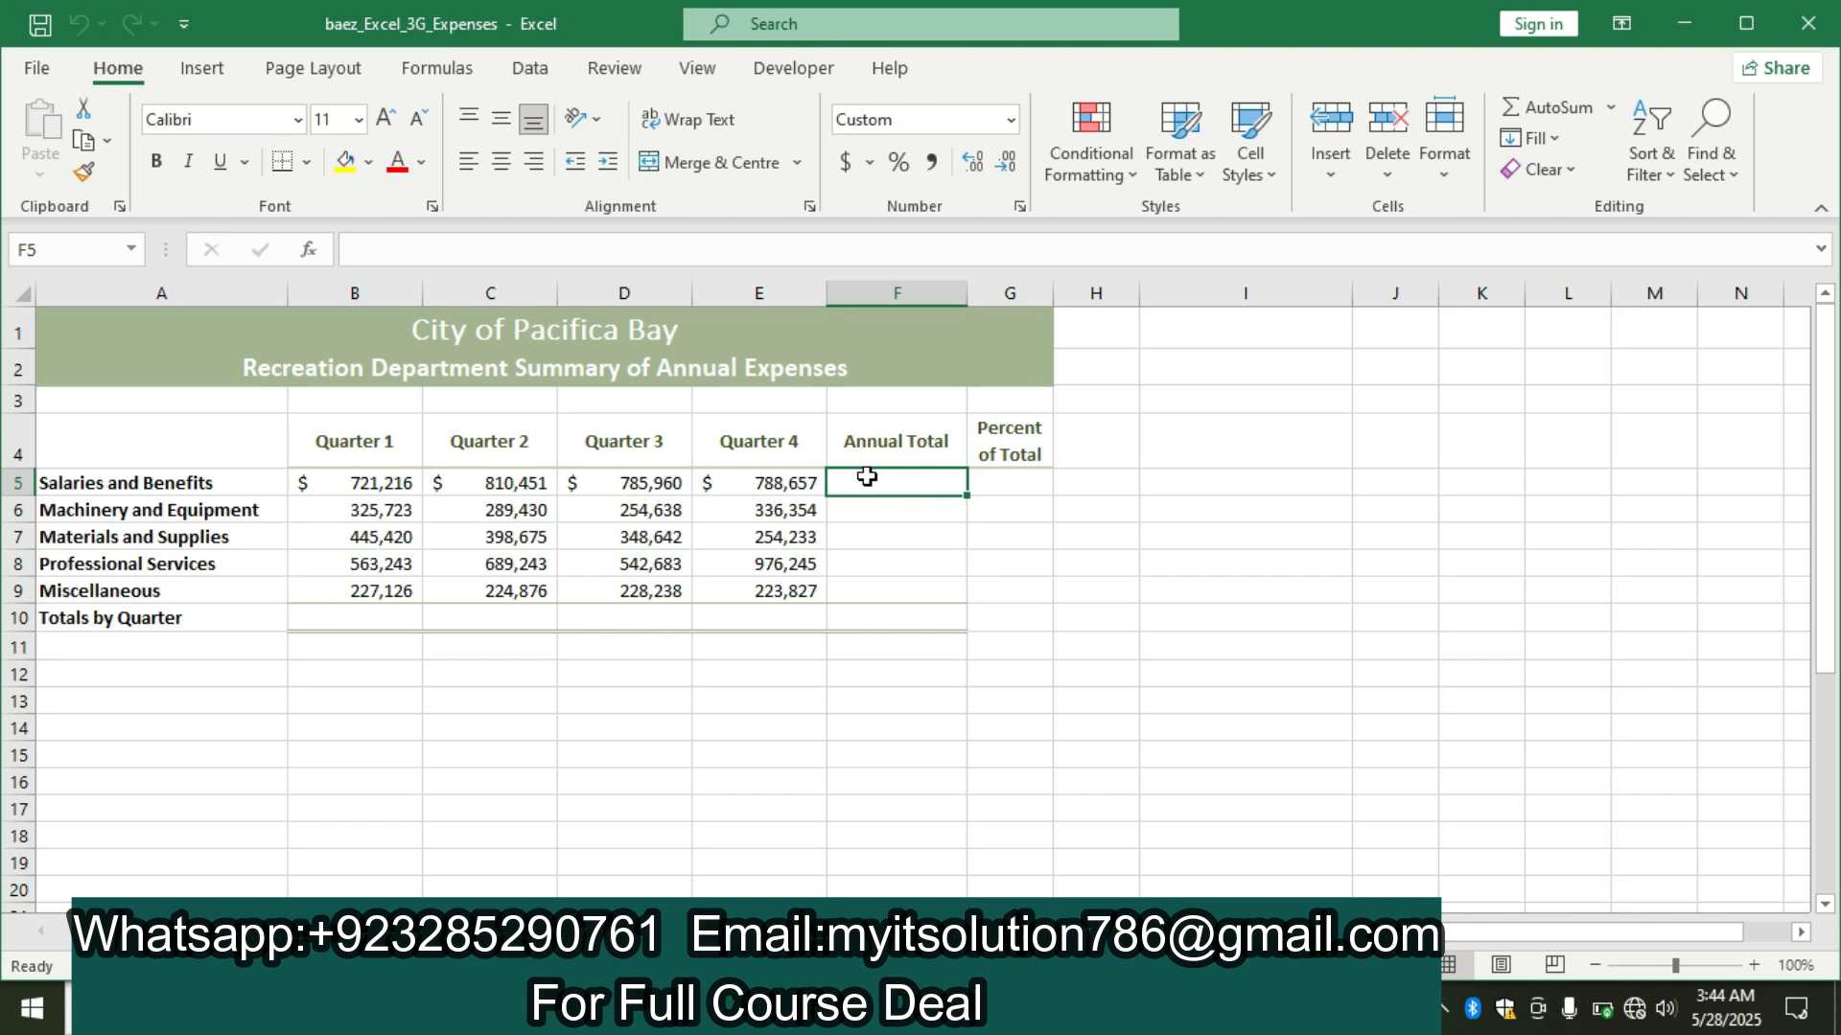
text(=su)
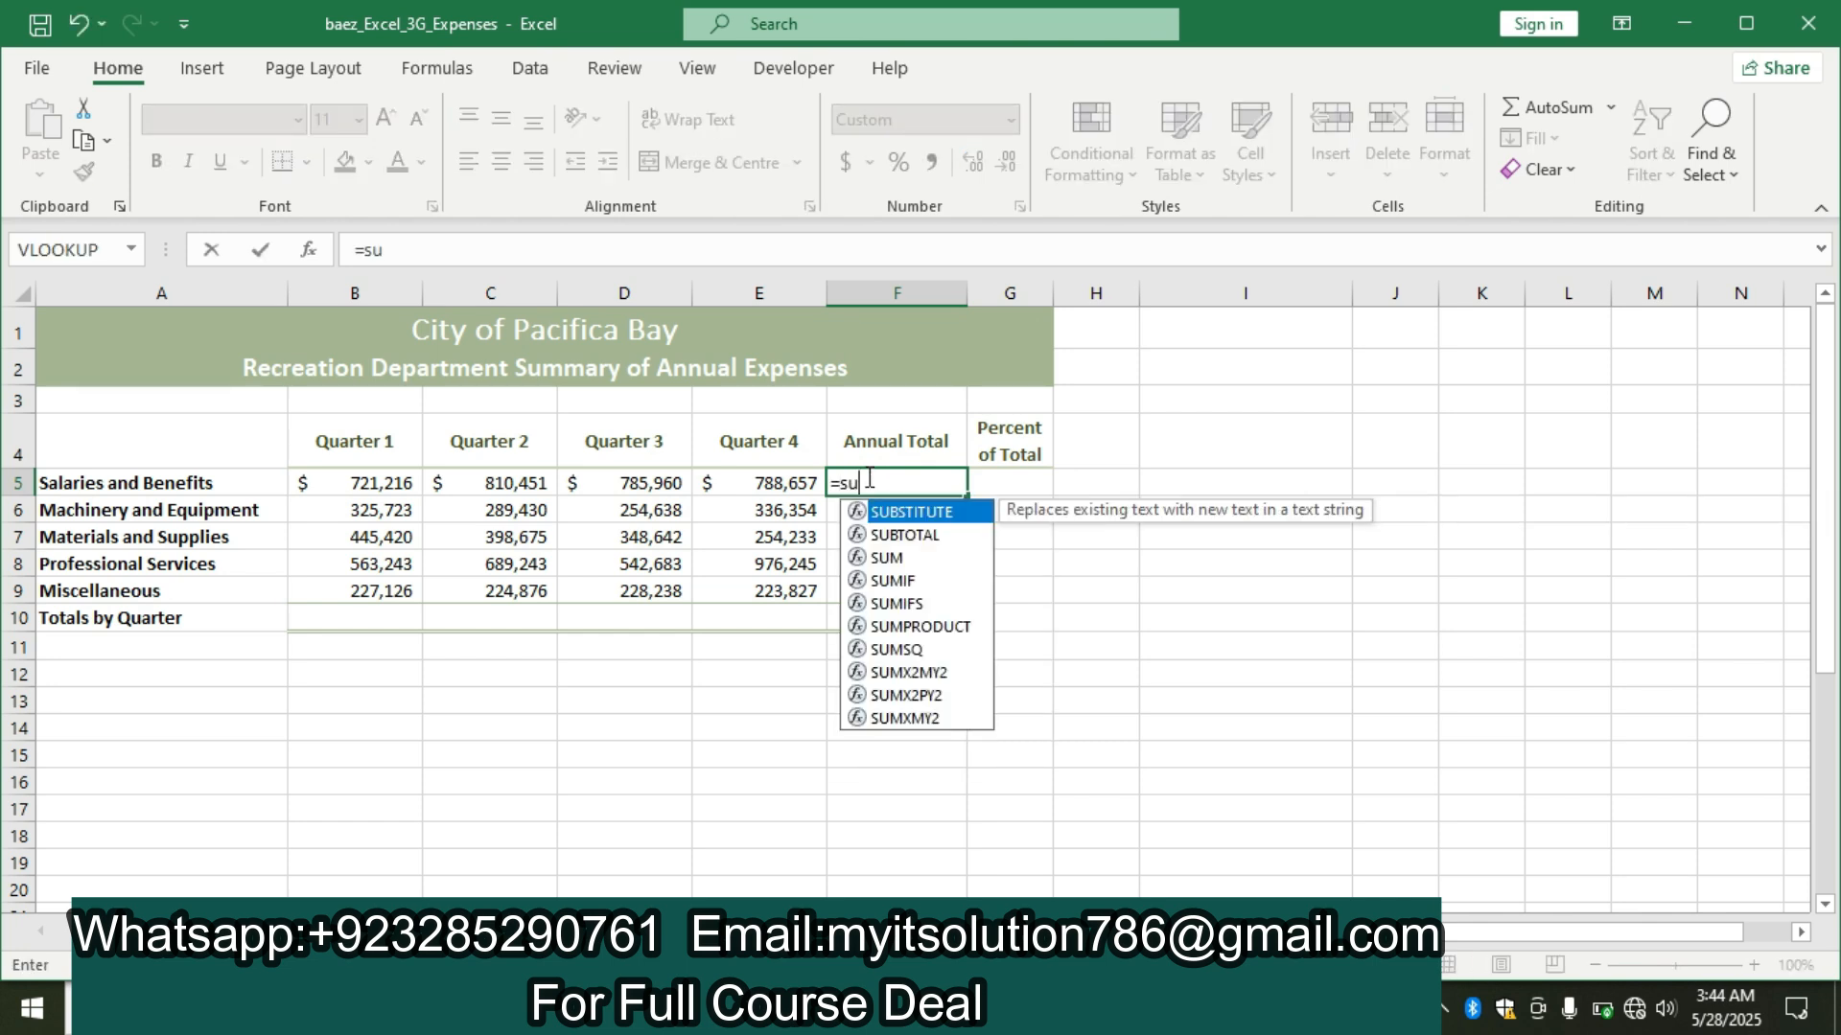
text(m()
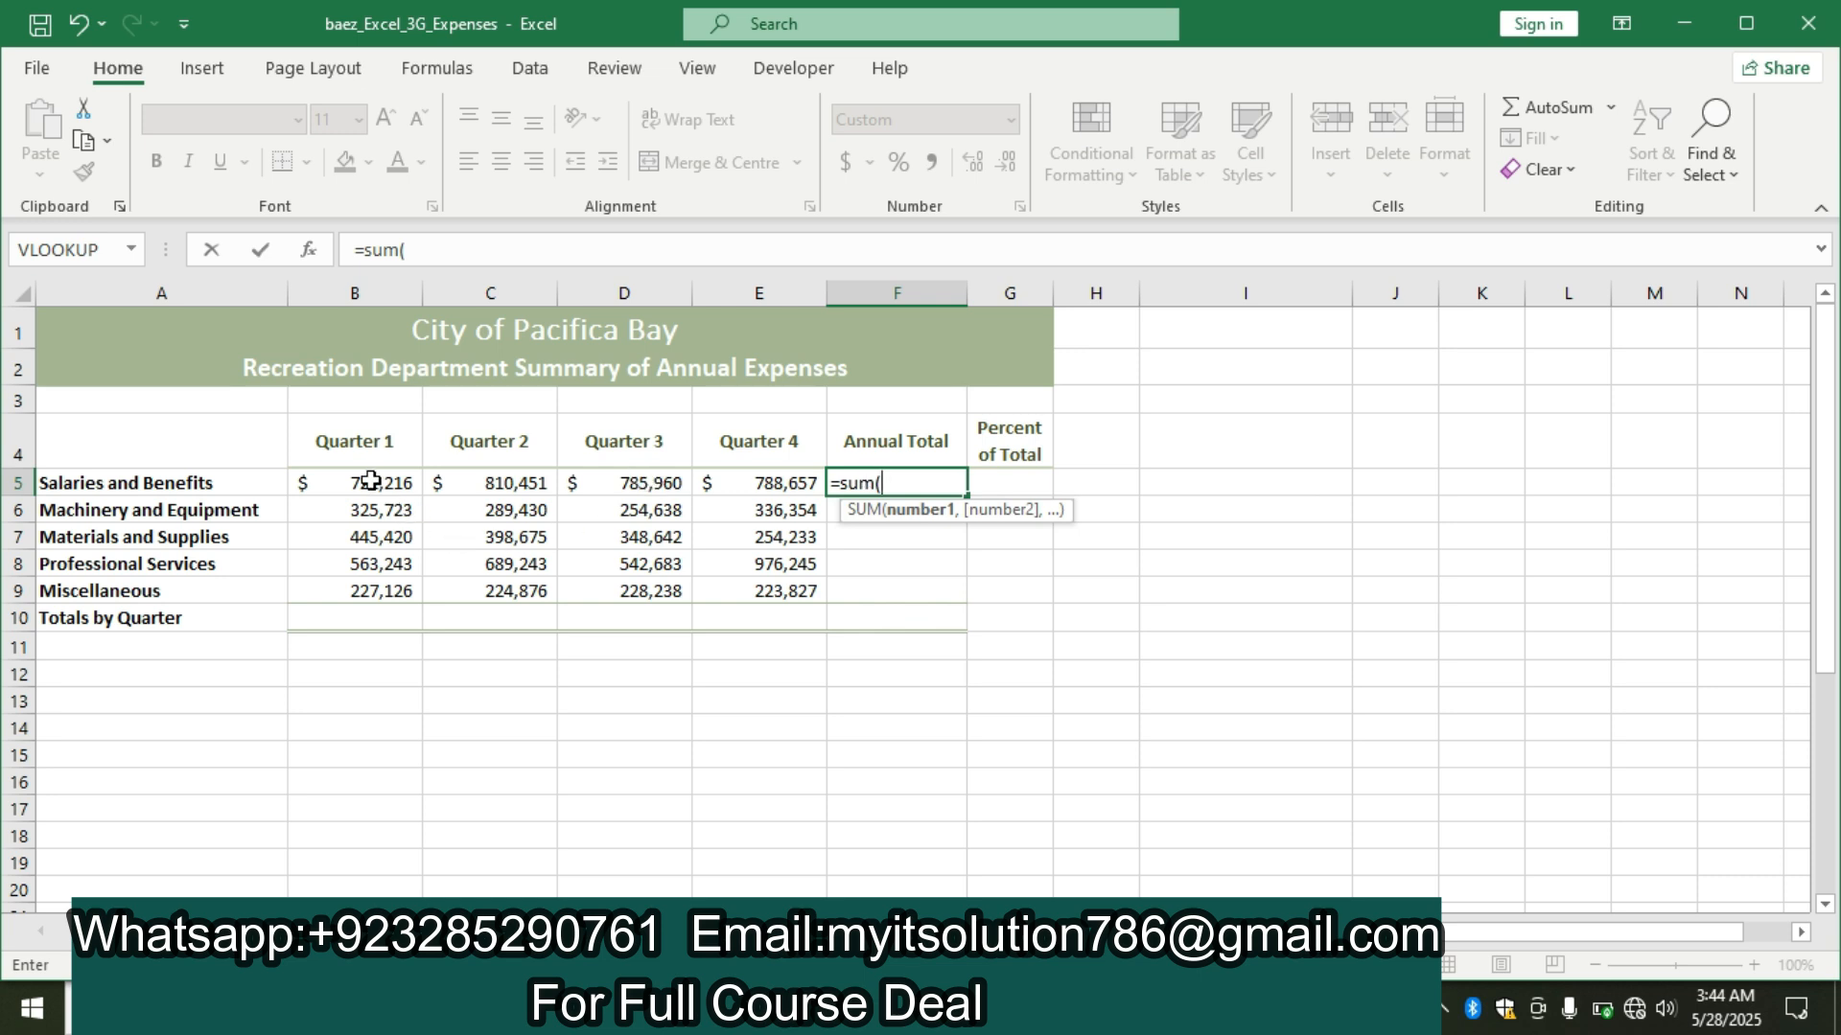
drag(371, 483, 793, 485)
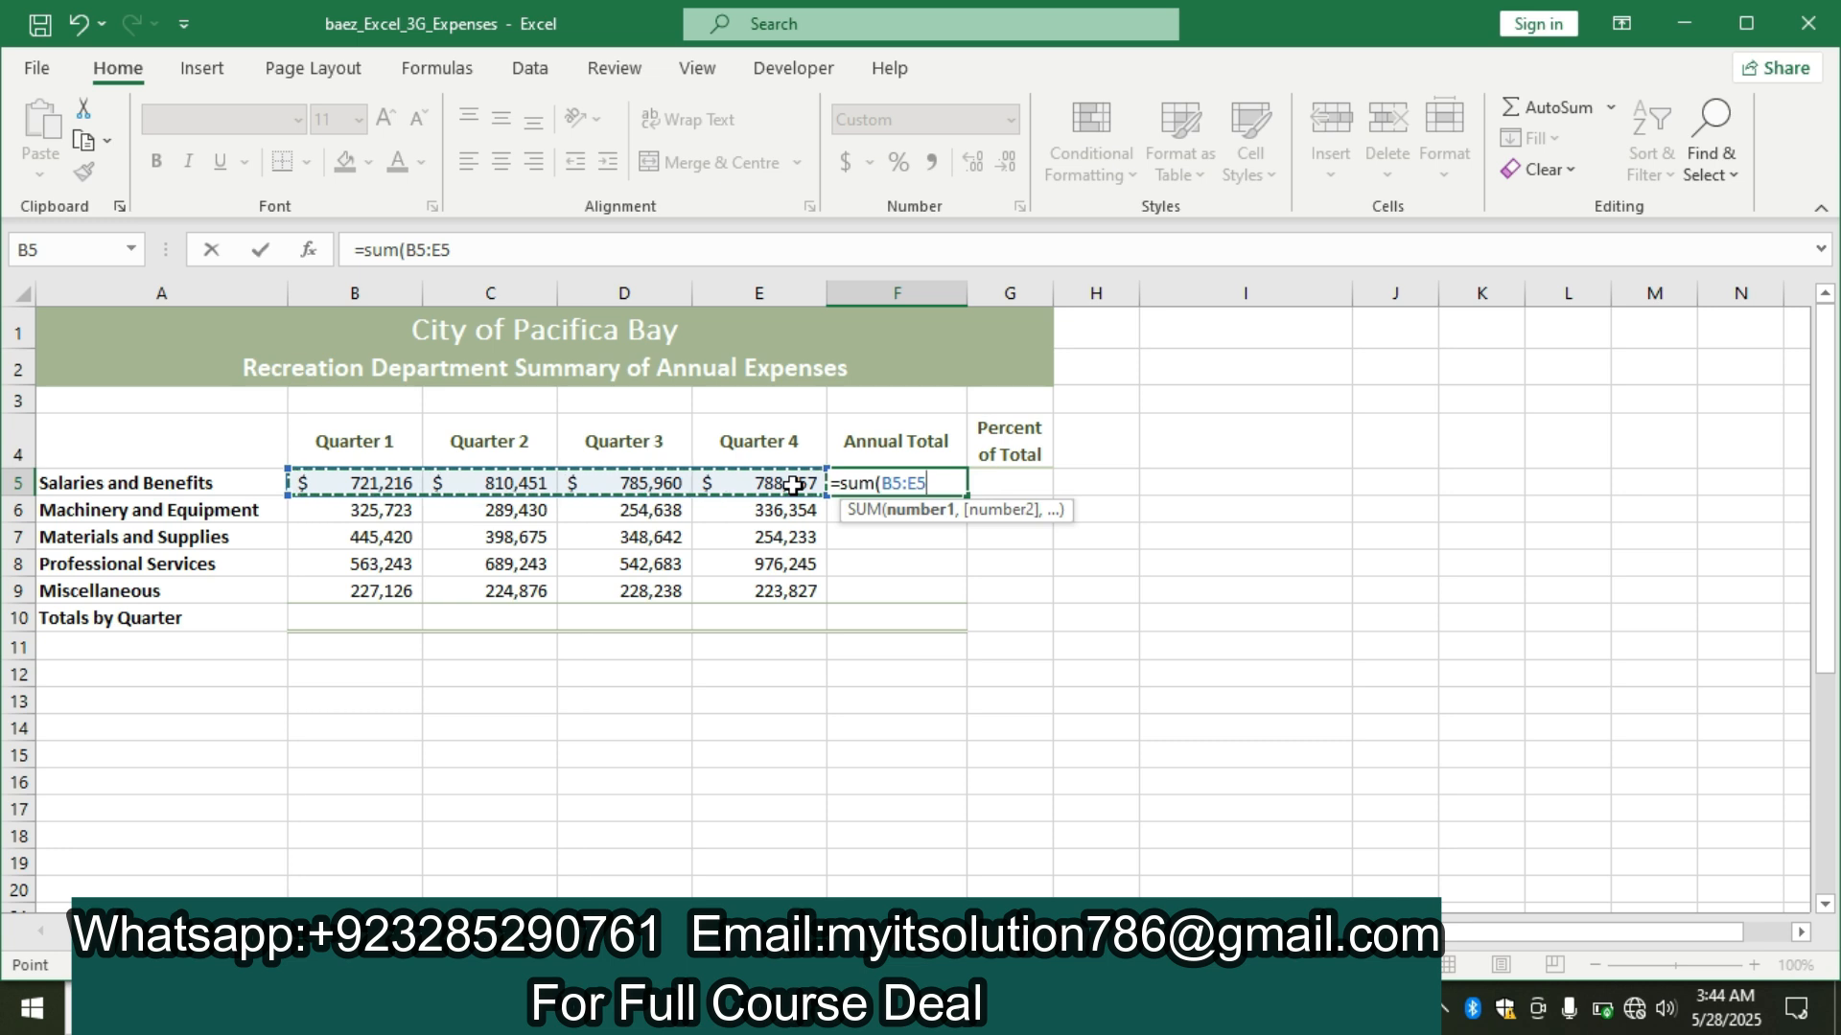
text())
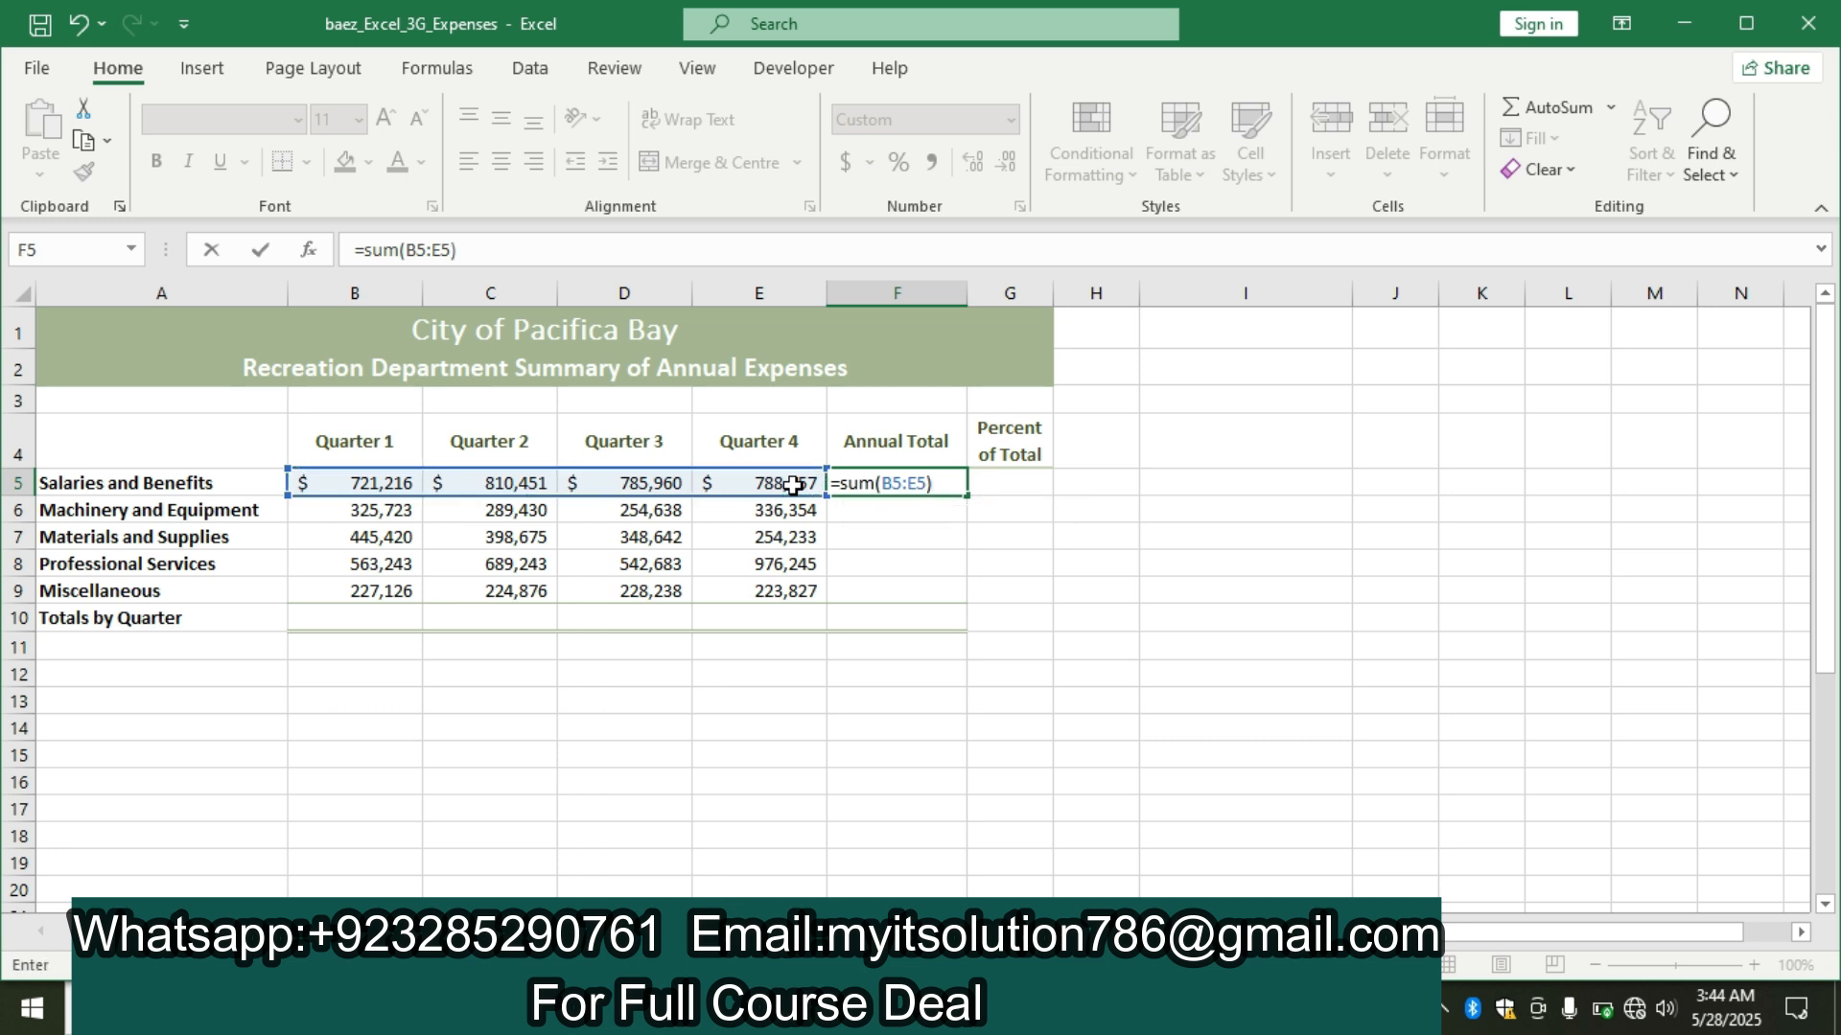
key(Return)
click(903, 482)
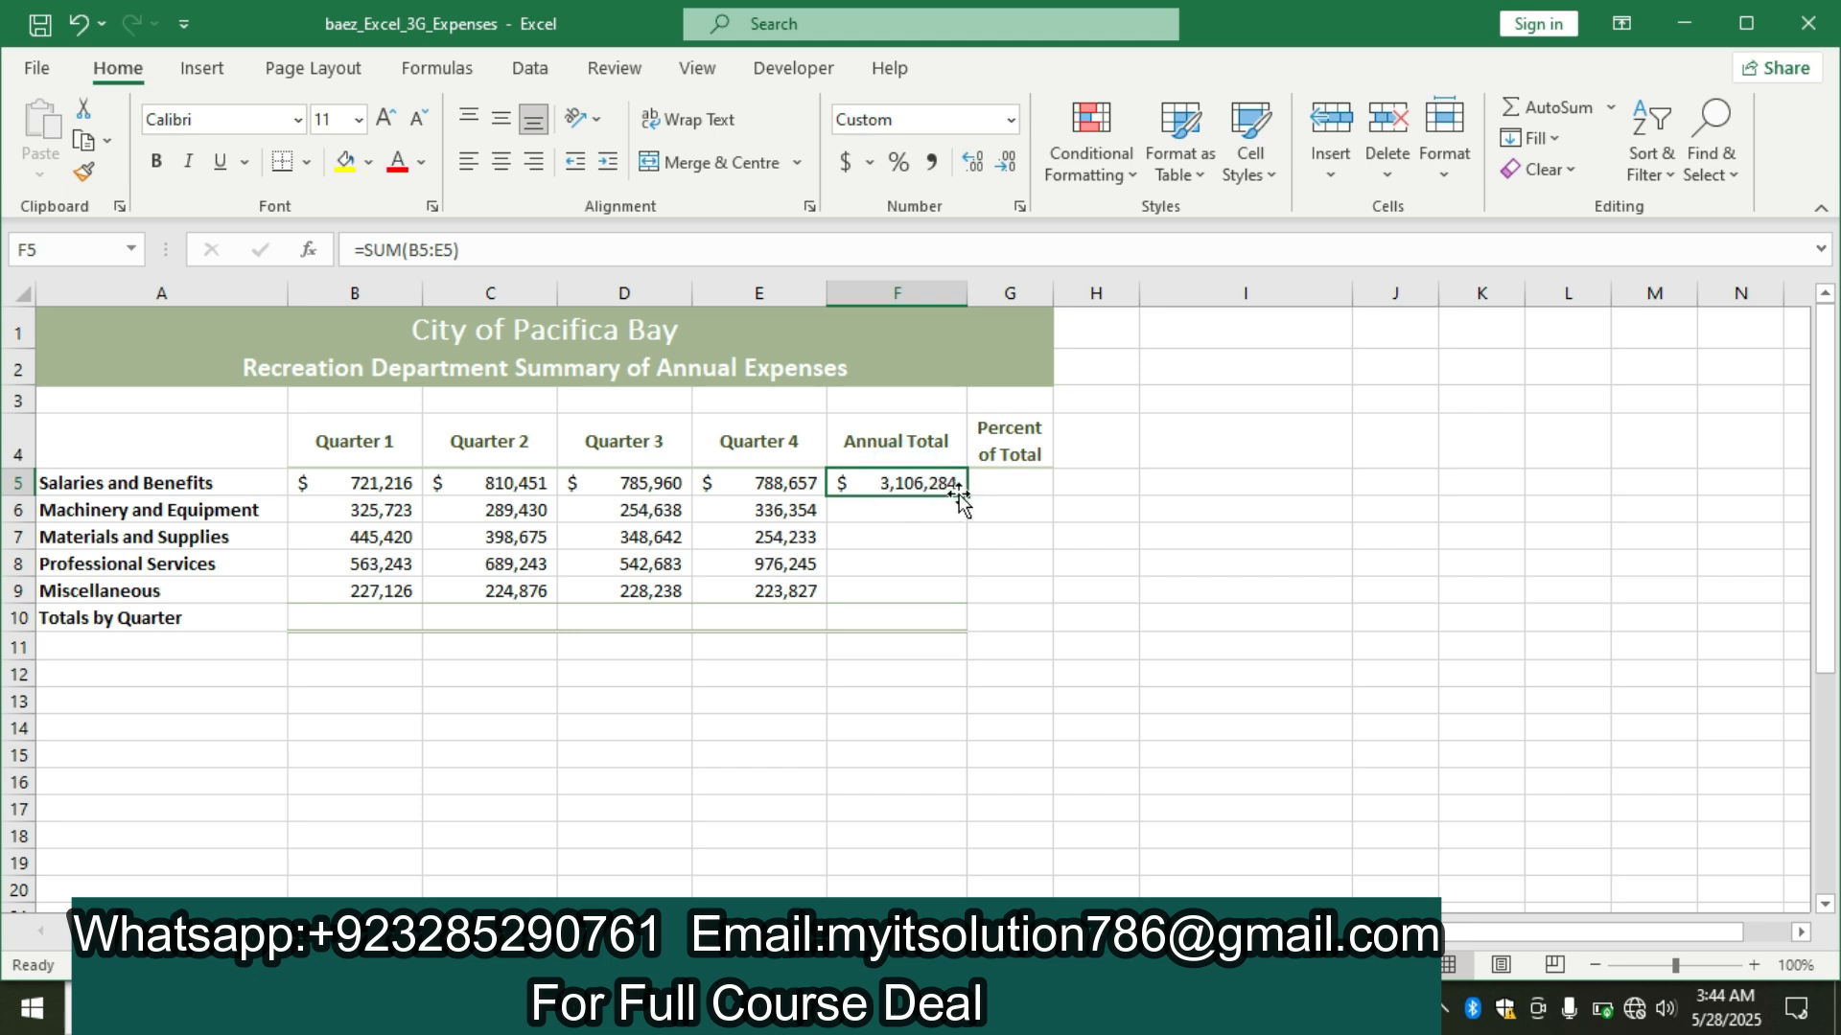
drag(963, 496, 976, 621)
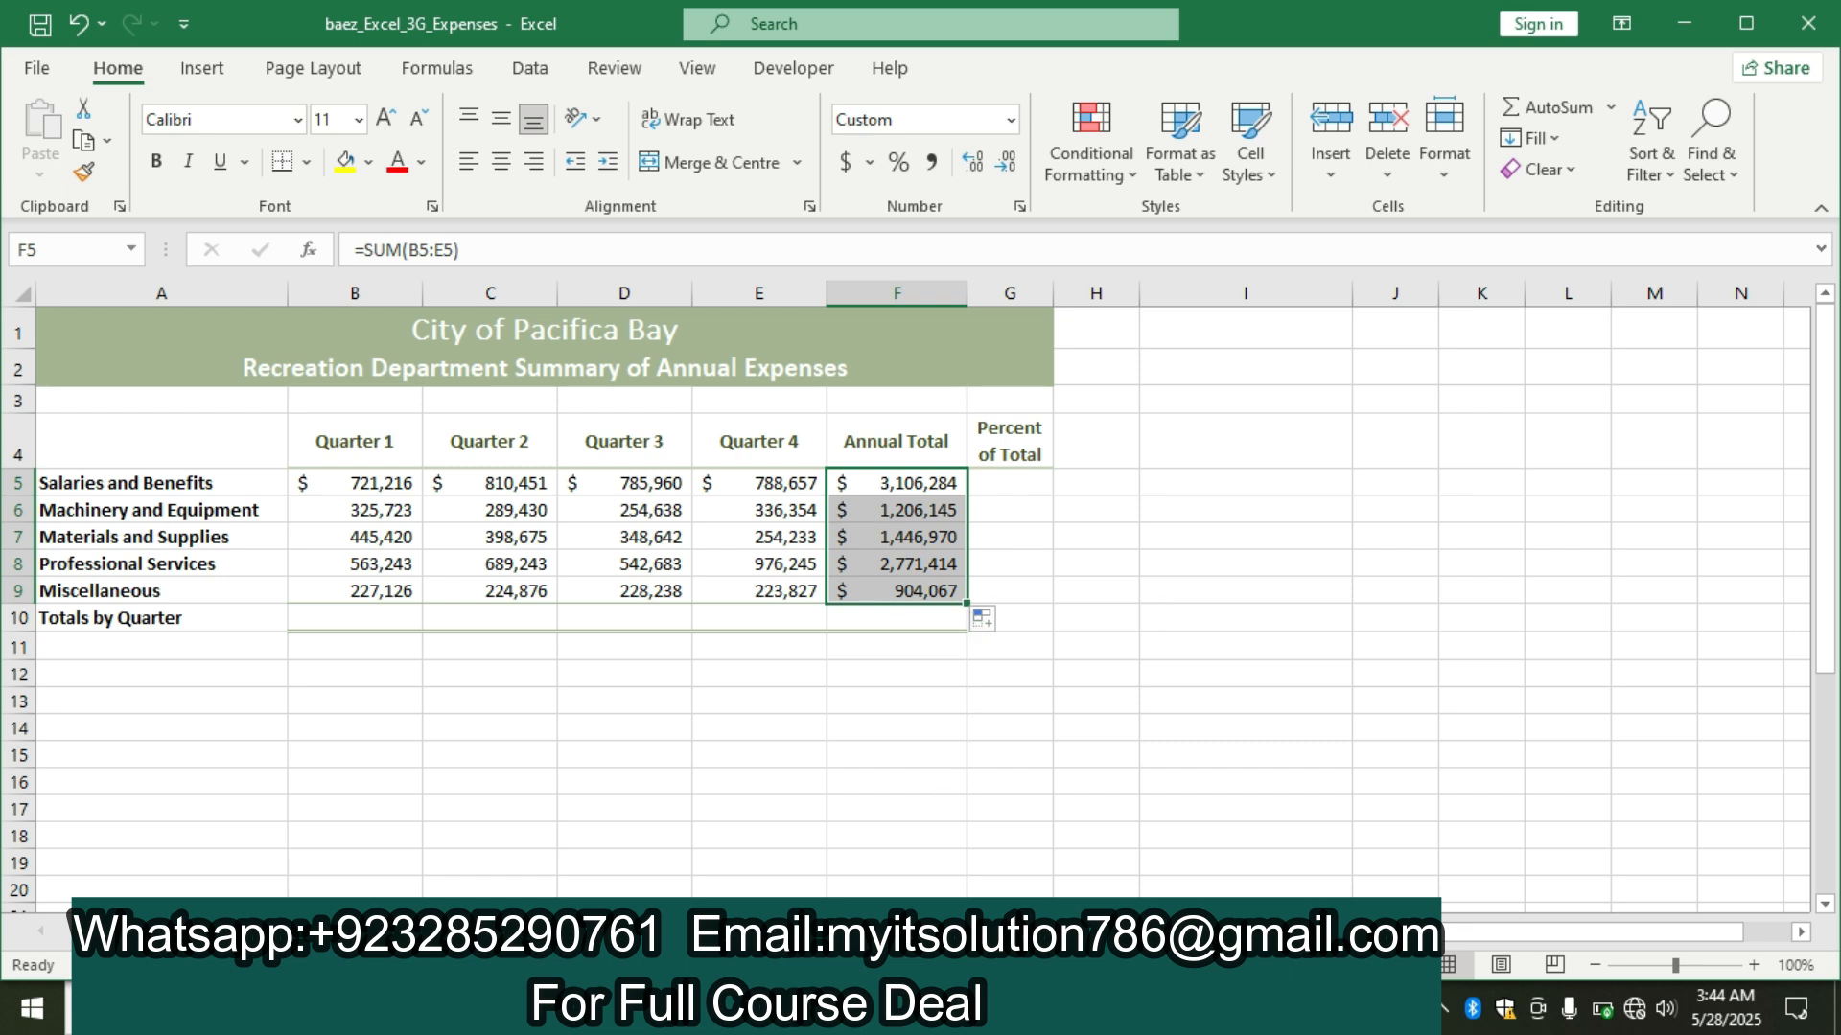
Consult the Word instructions, return to Excel, sum B5:B9 in cell B10 and fill the formula across through F10.
click(987, 1008)
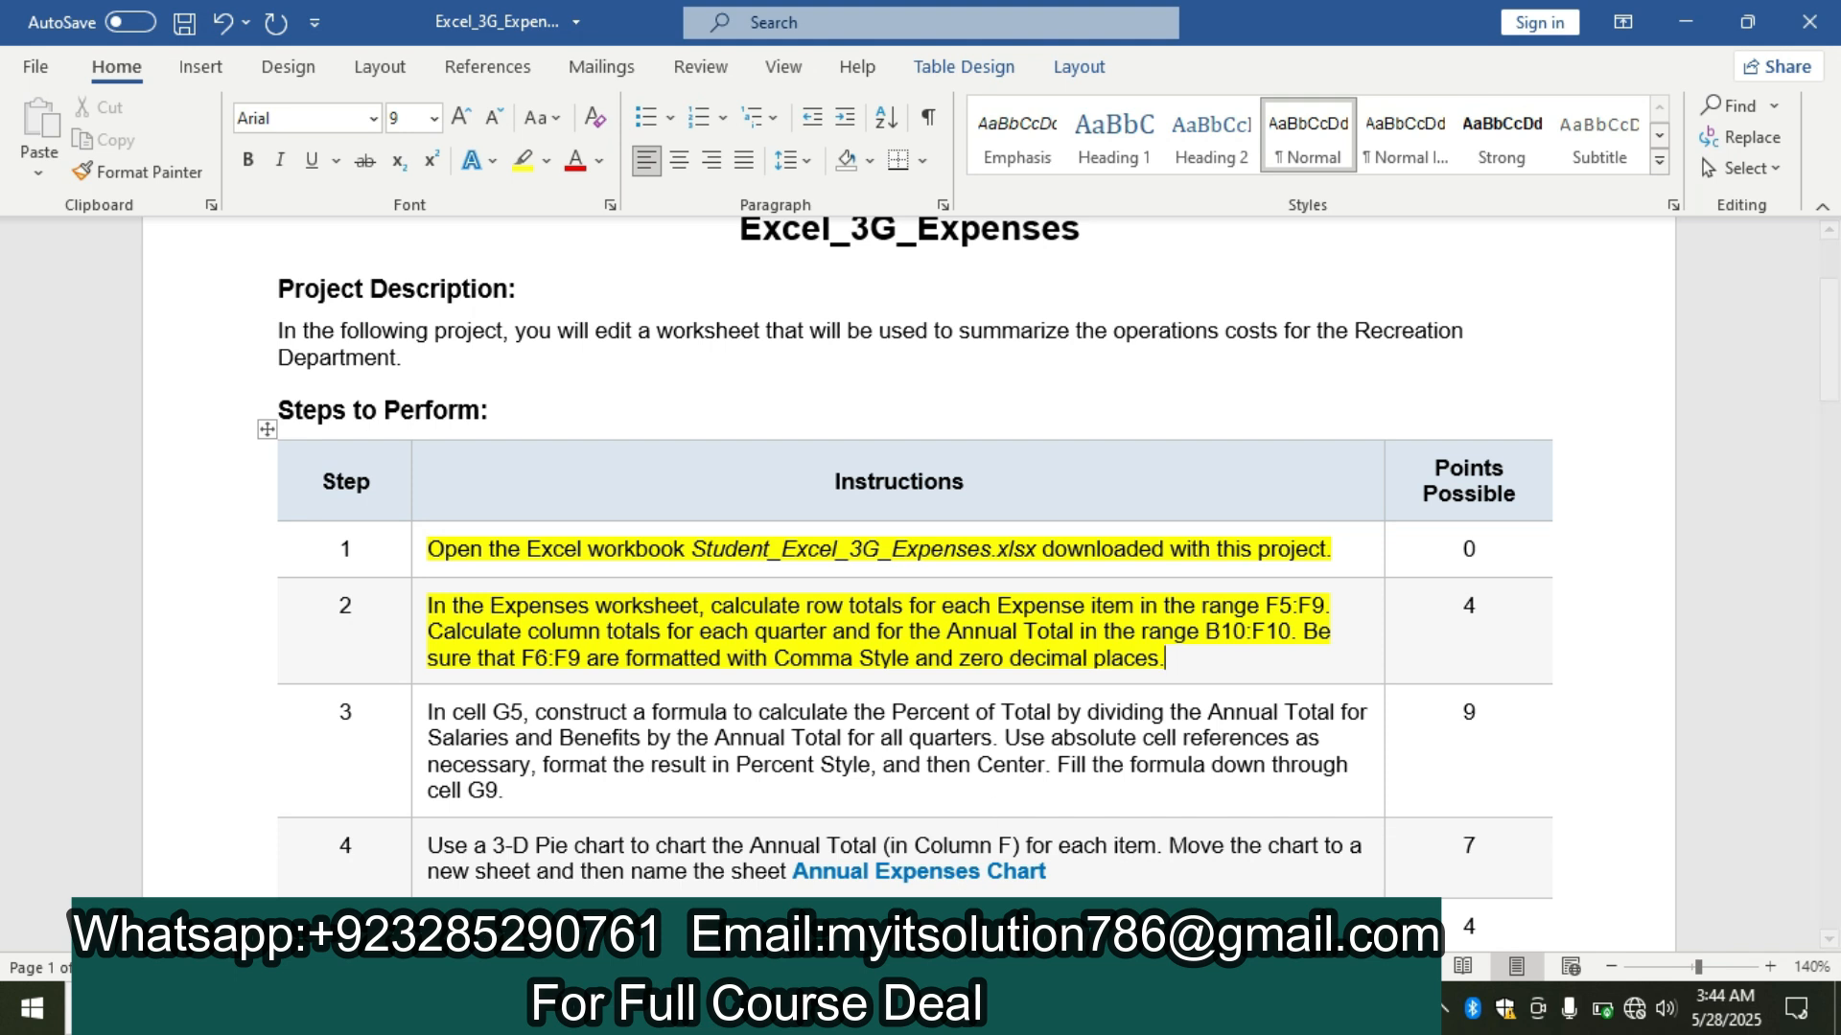
click(1014, 1008)
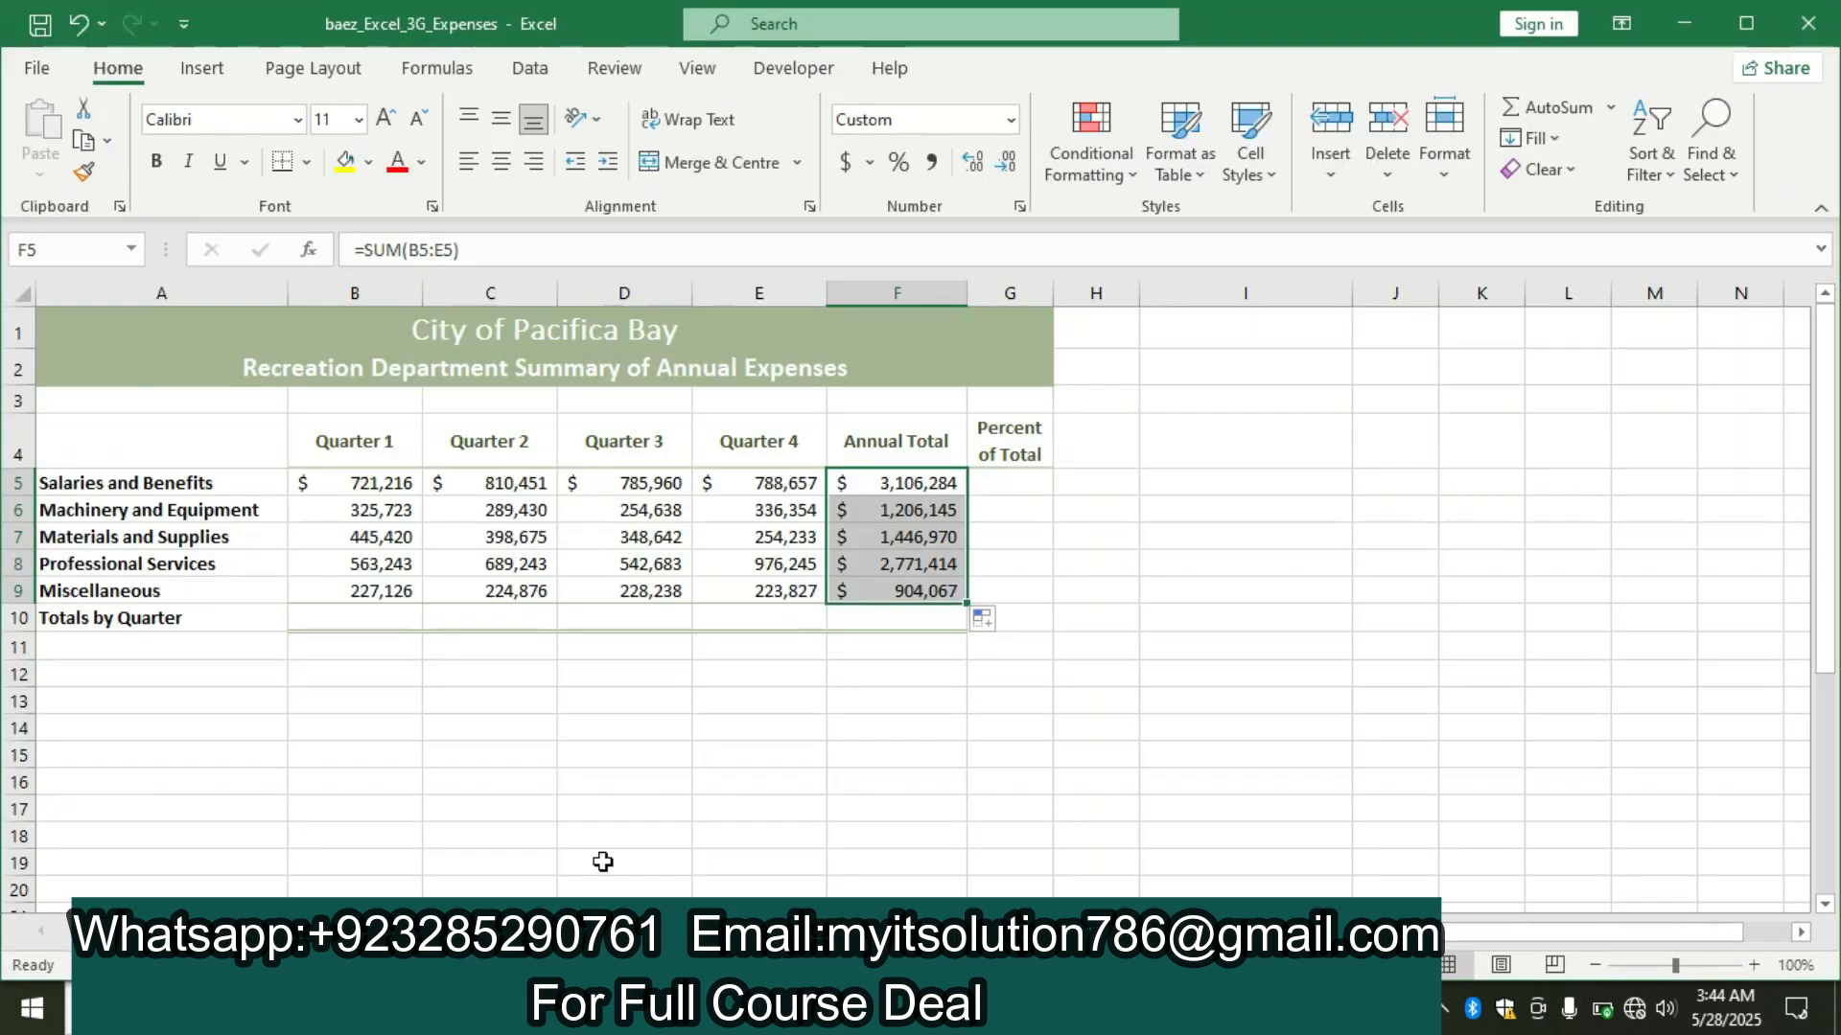
click(317, 619)
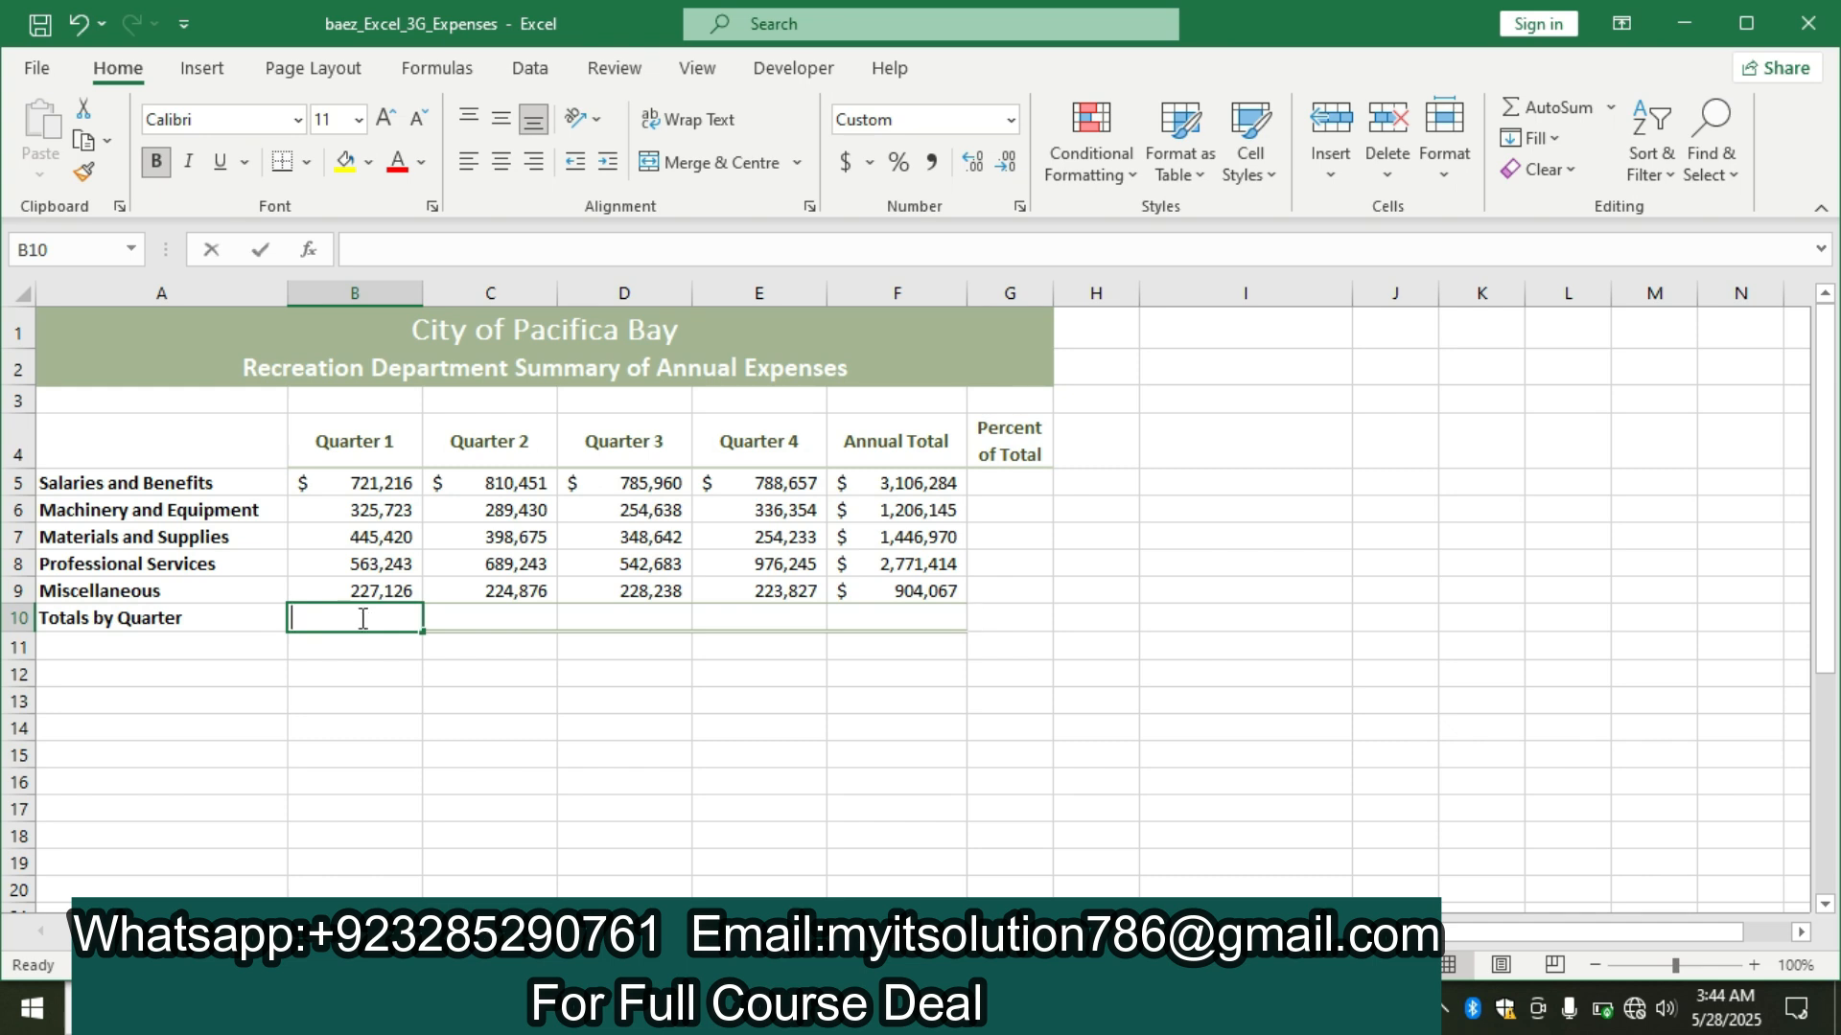
text(=sum)
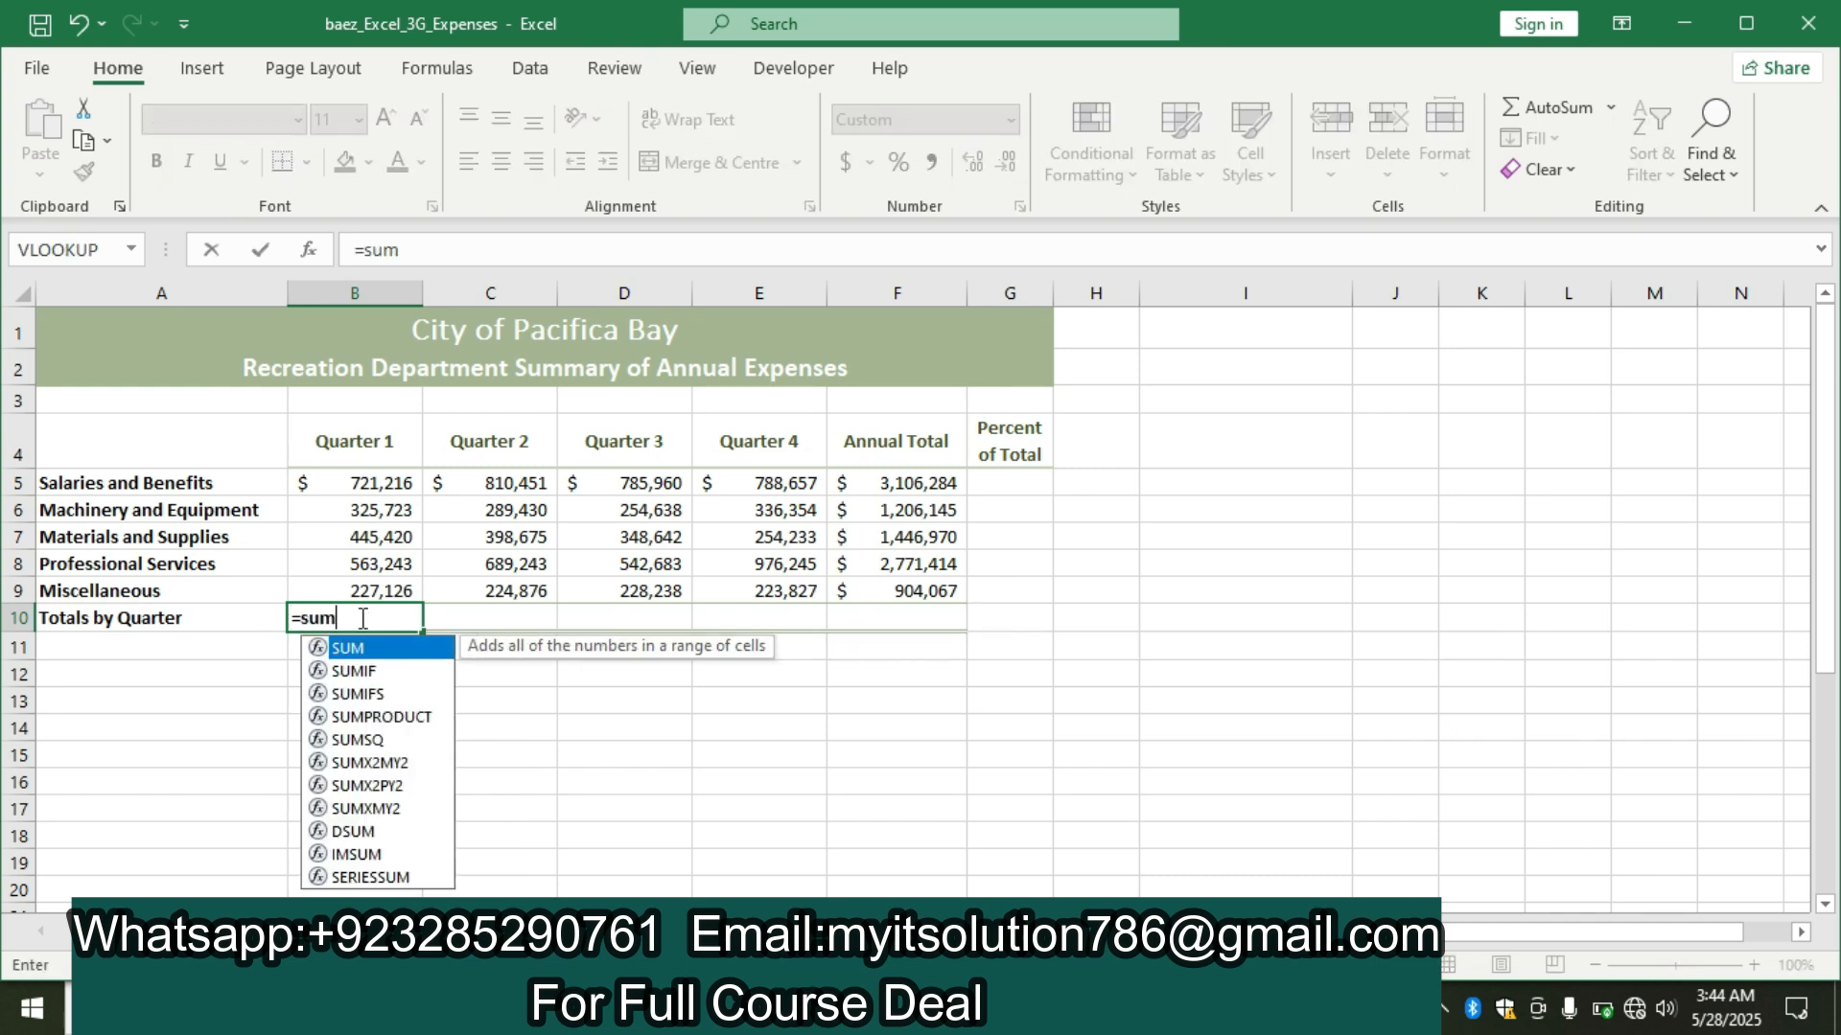
text(()
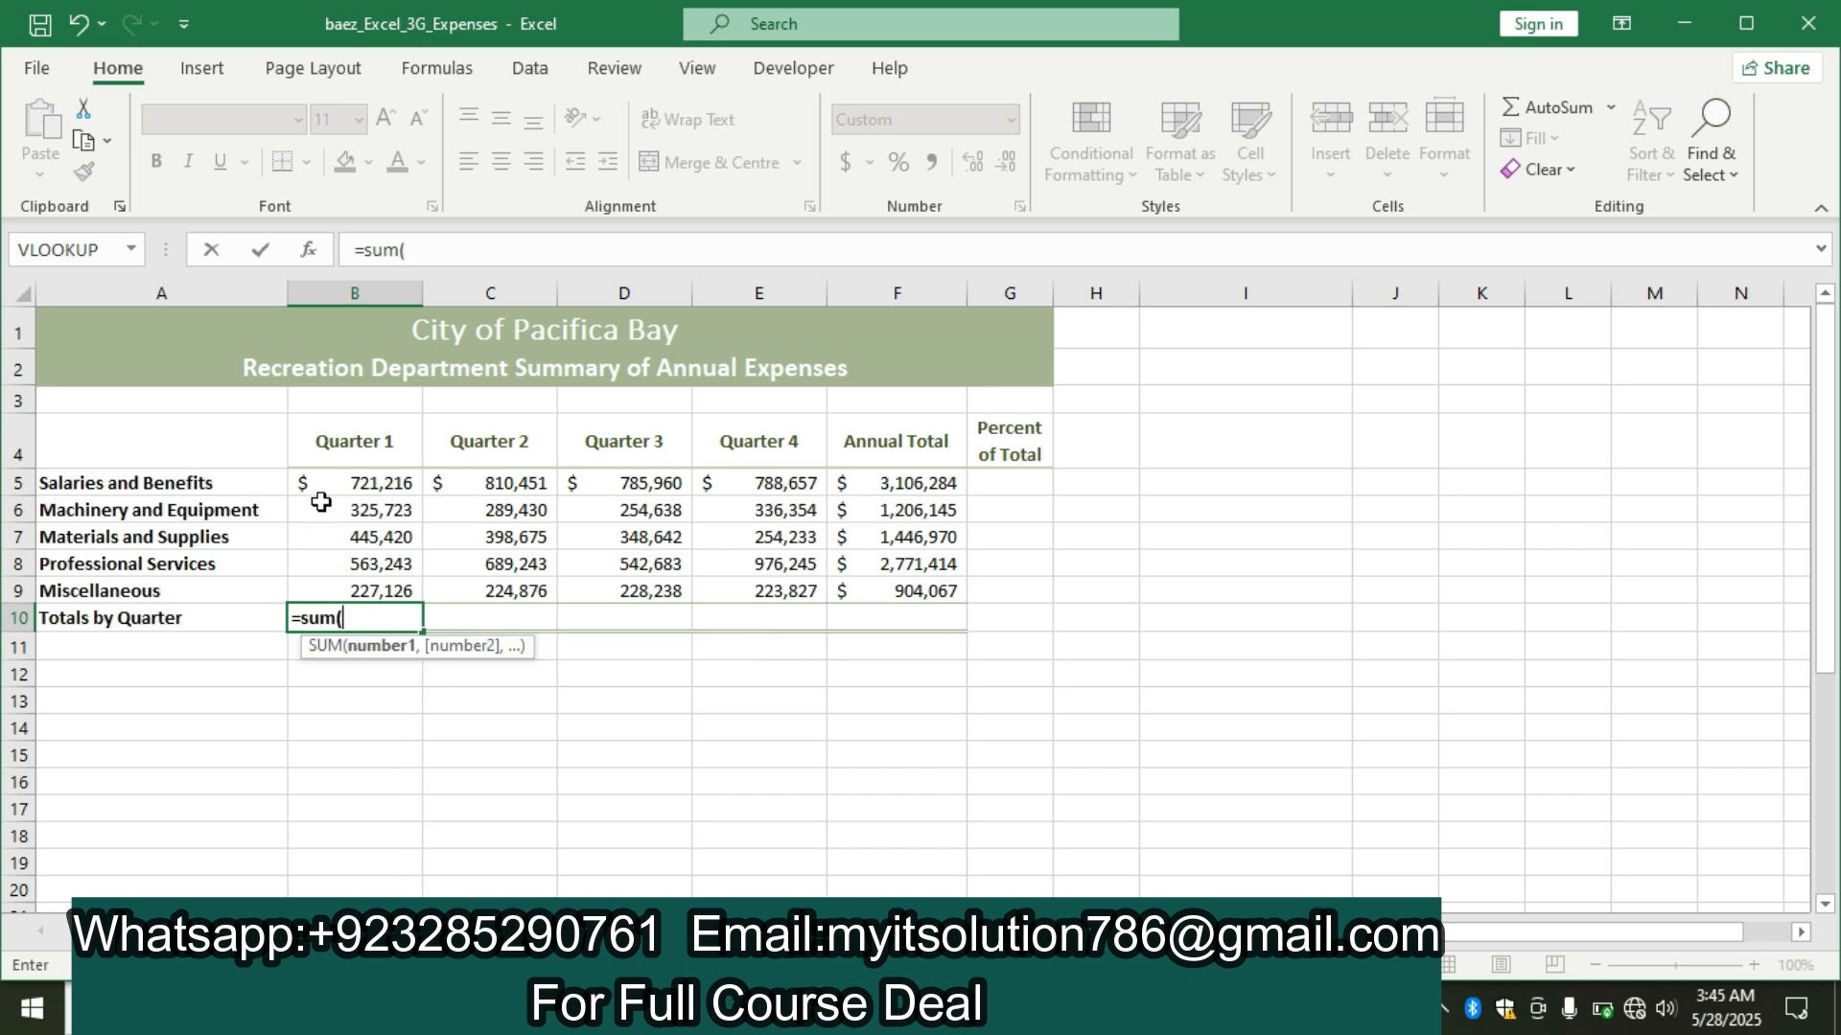
drag(324, 481, 350, 584)
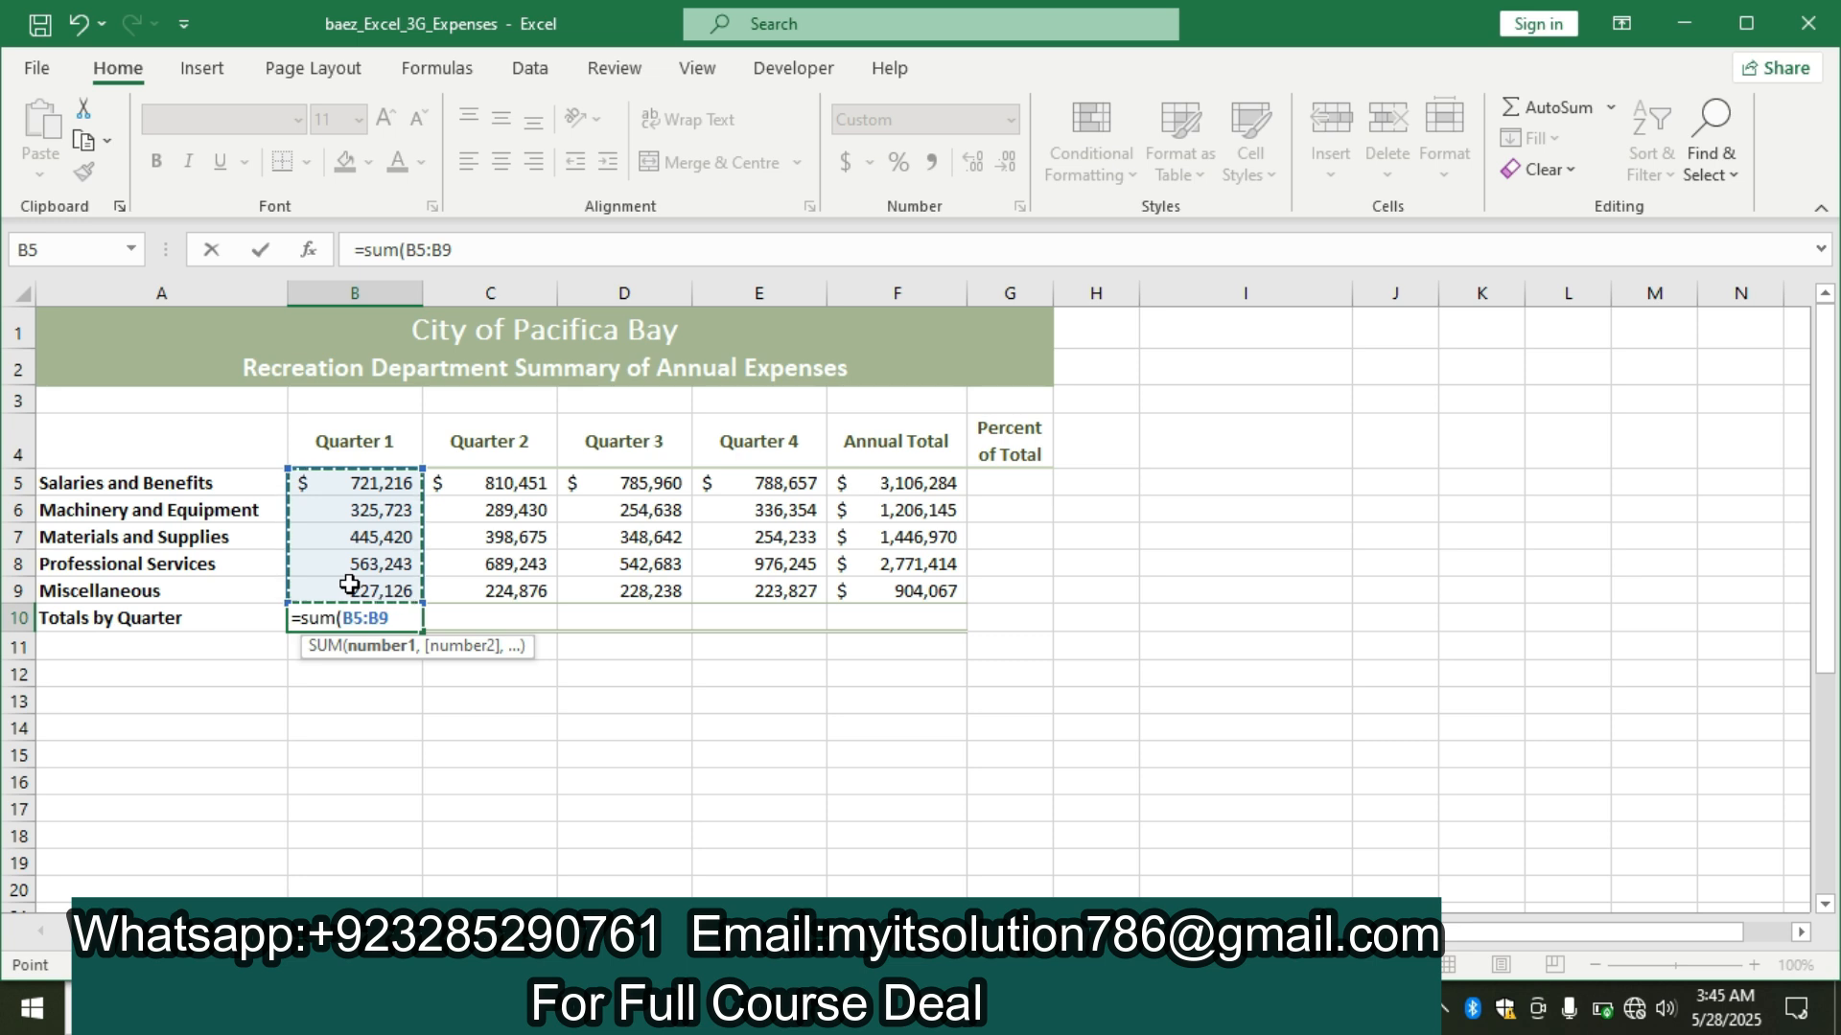
text())
key(Return)
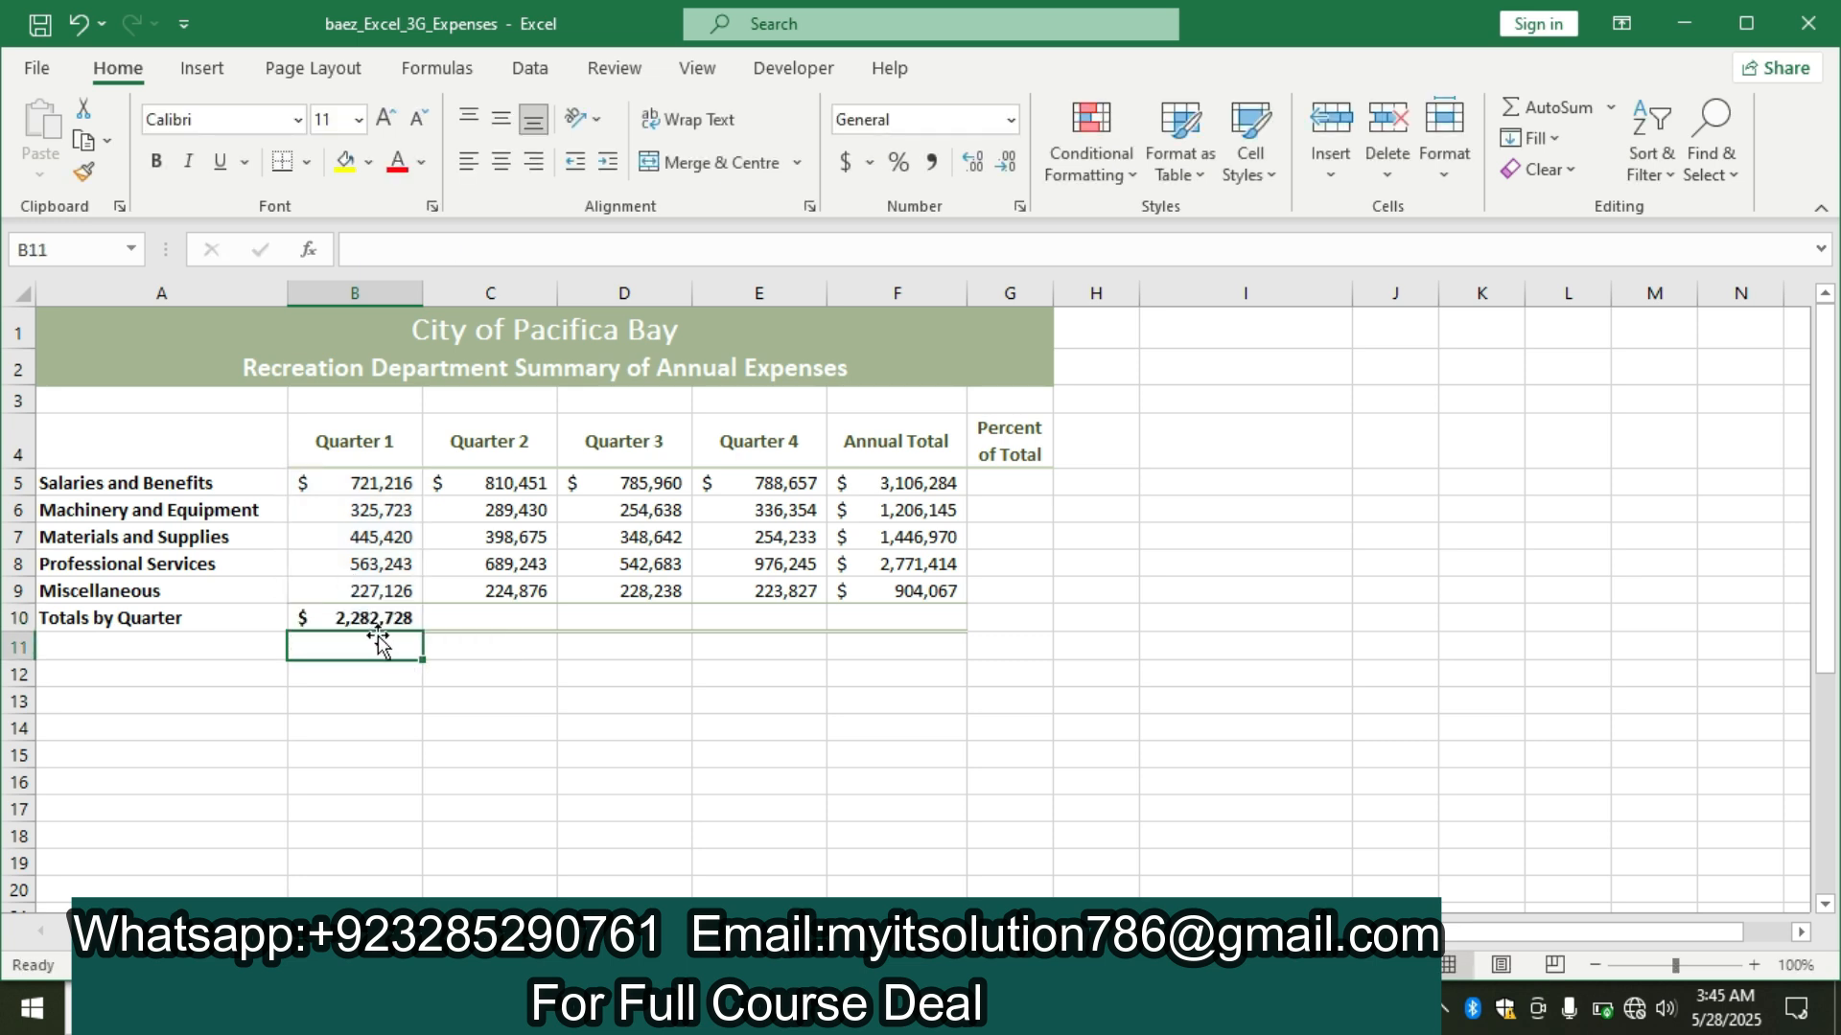
click(382, 617)
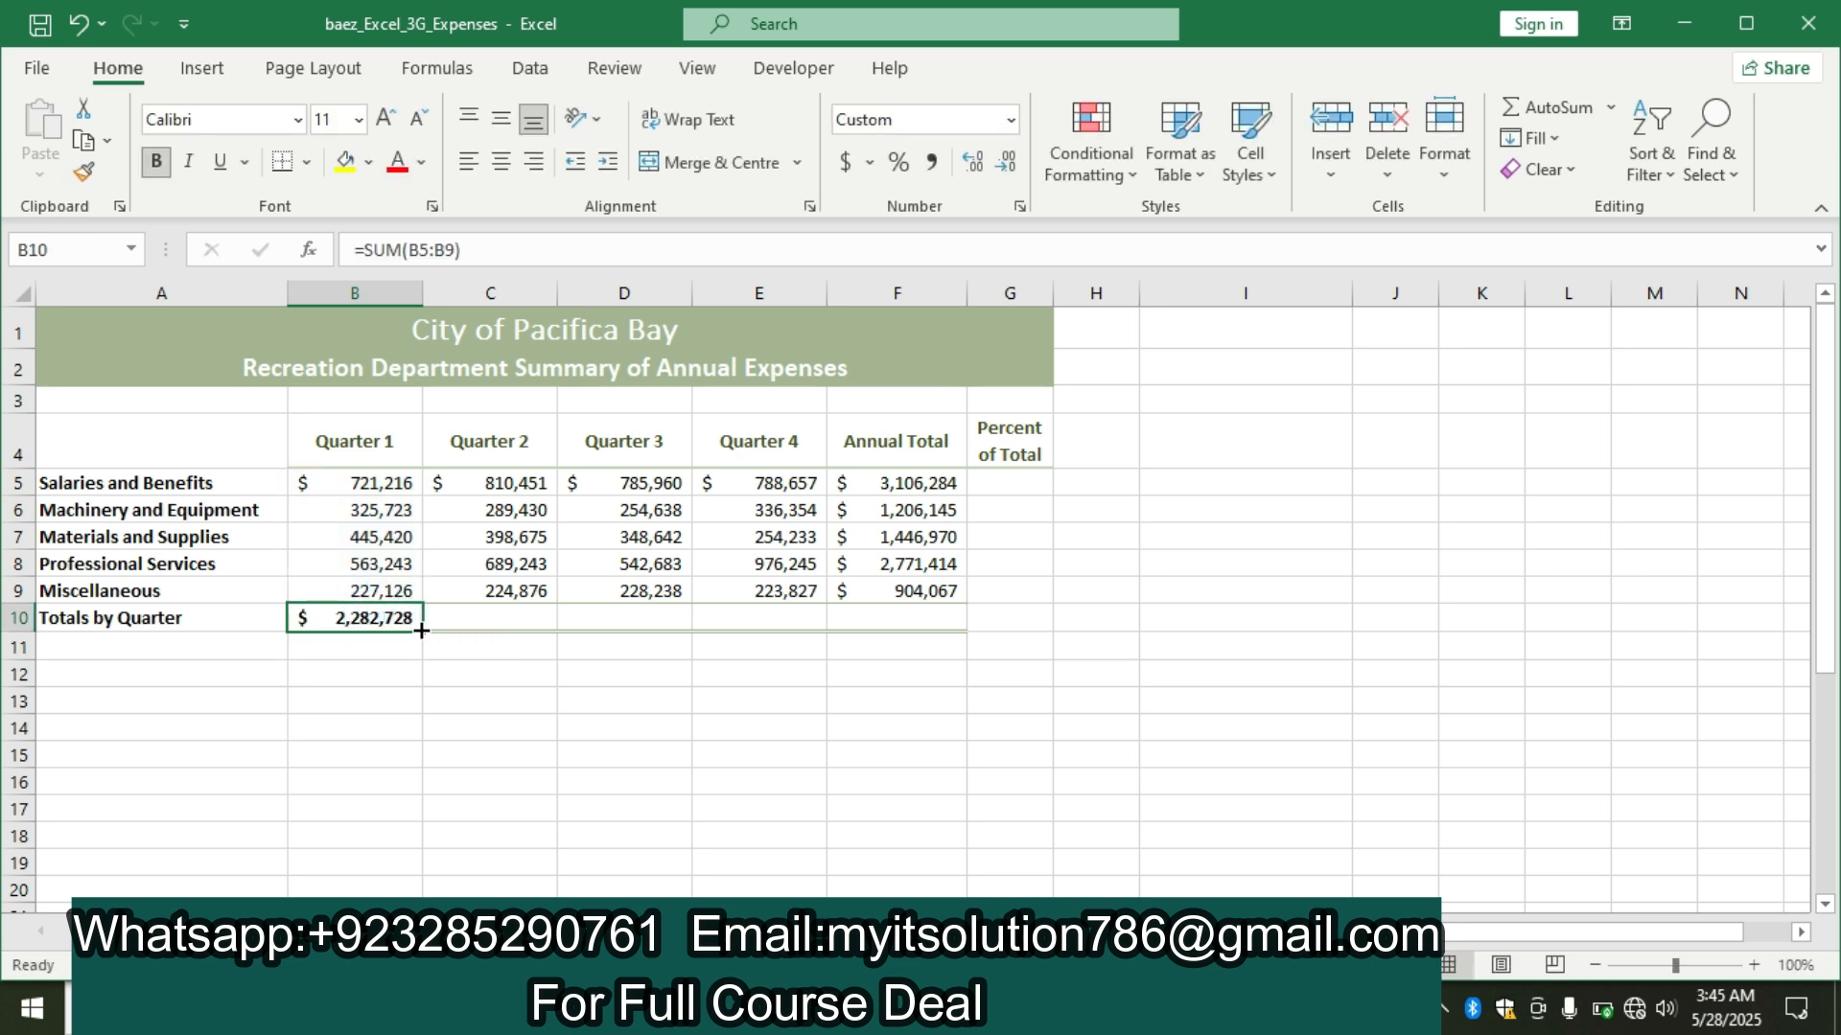
drag(422, 628, 952, 622)
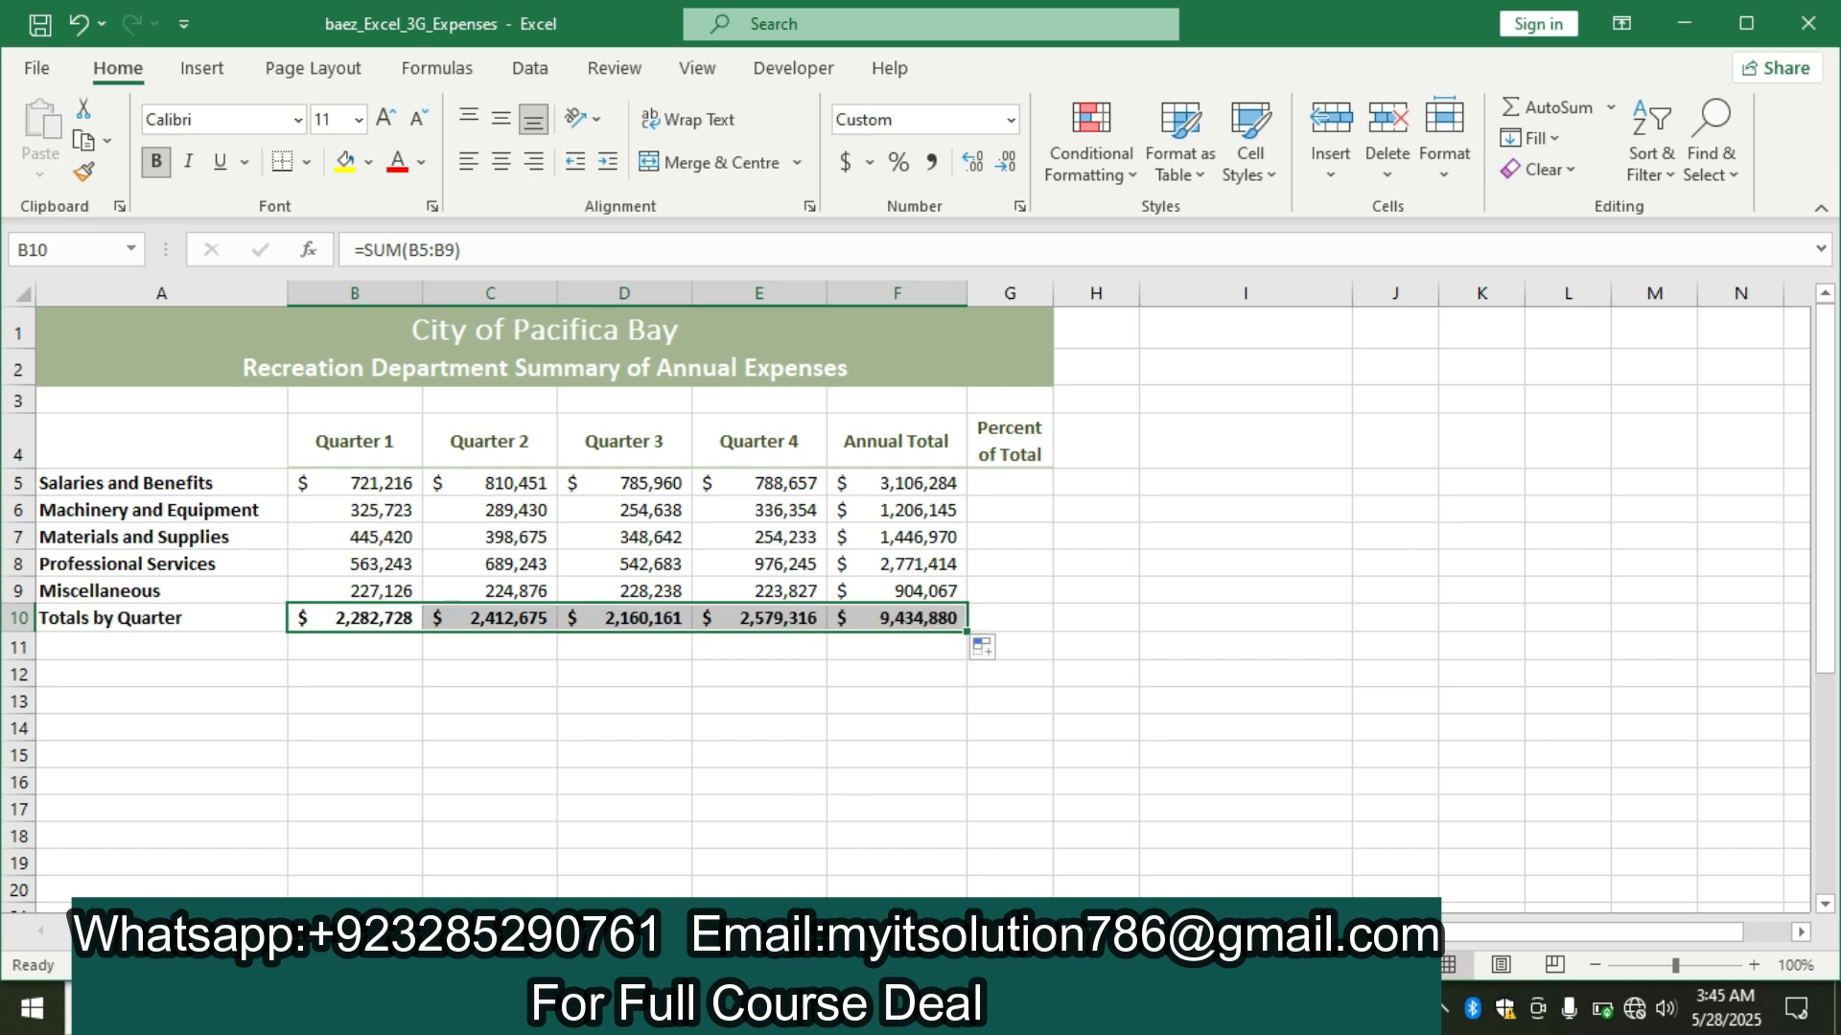
Recheck the Word instructions, return to Excel and format F6:F9 with Comma Style and 0 decimal places.
key(alt+Tab)
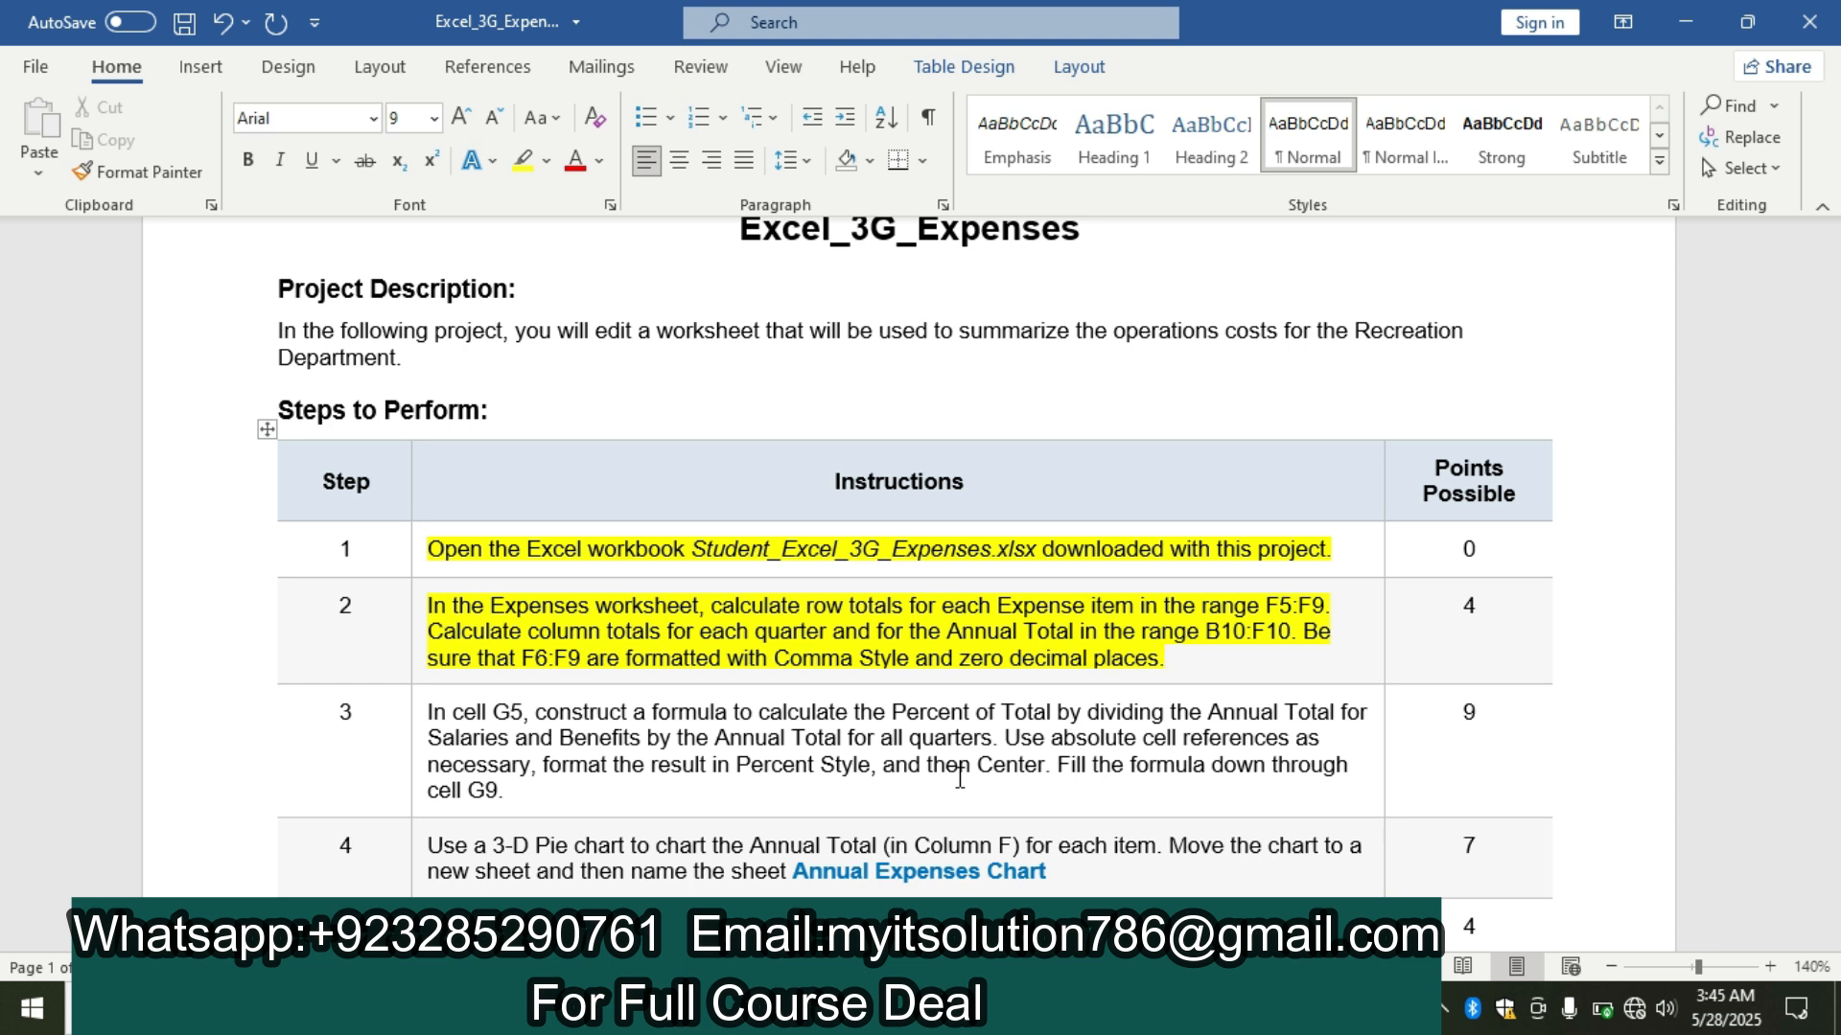
click(964, 1009)
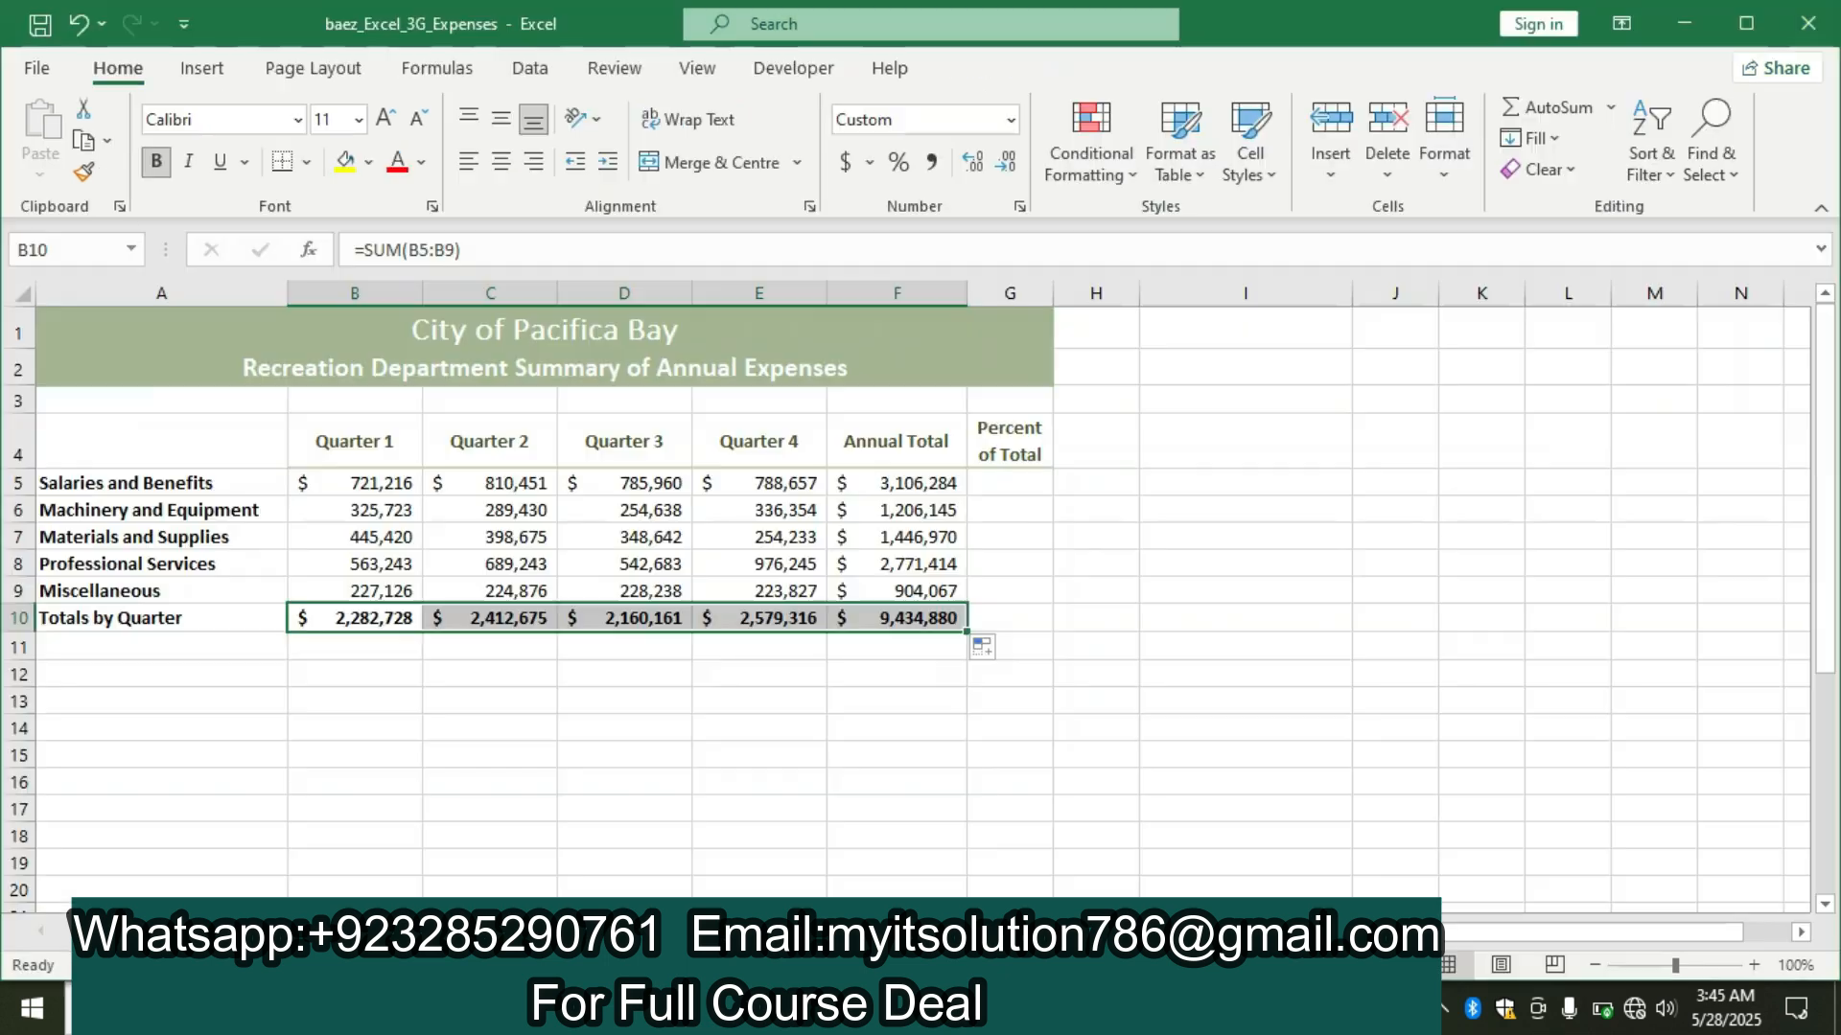
drag(894, 506, 899, 574)
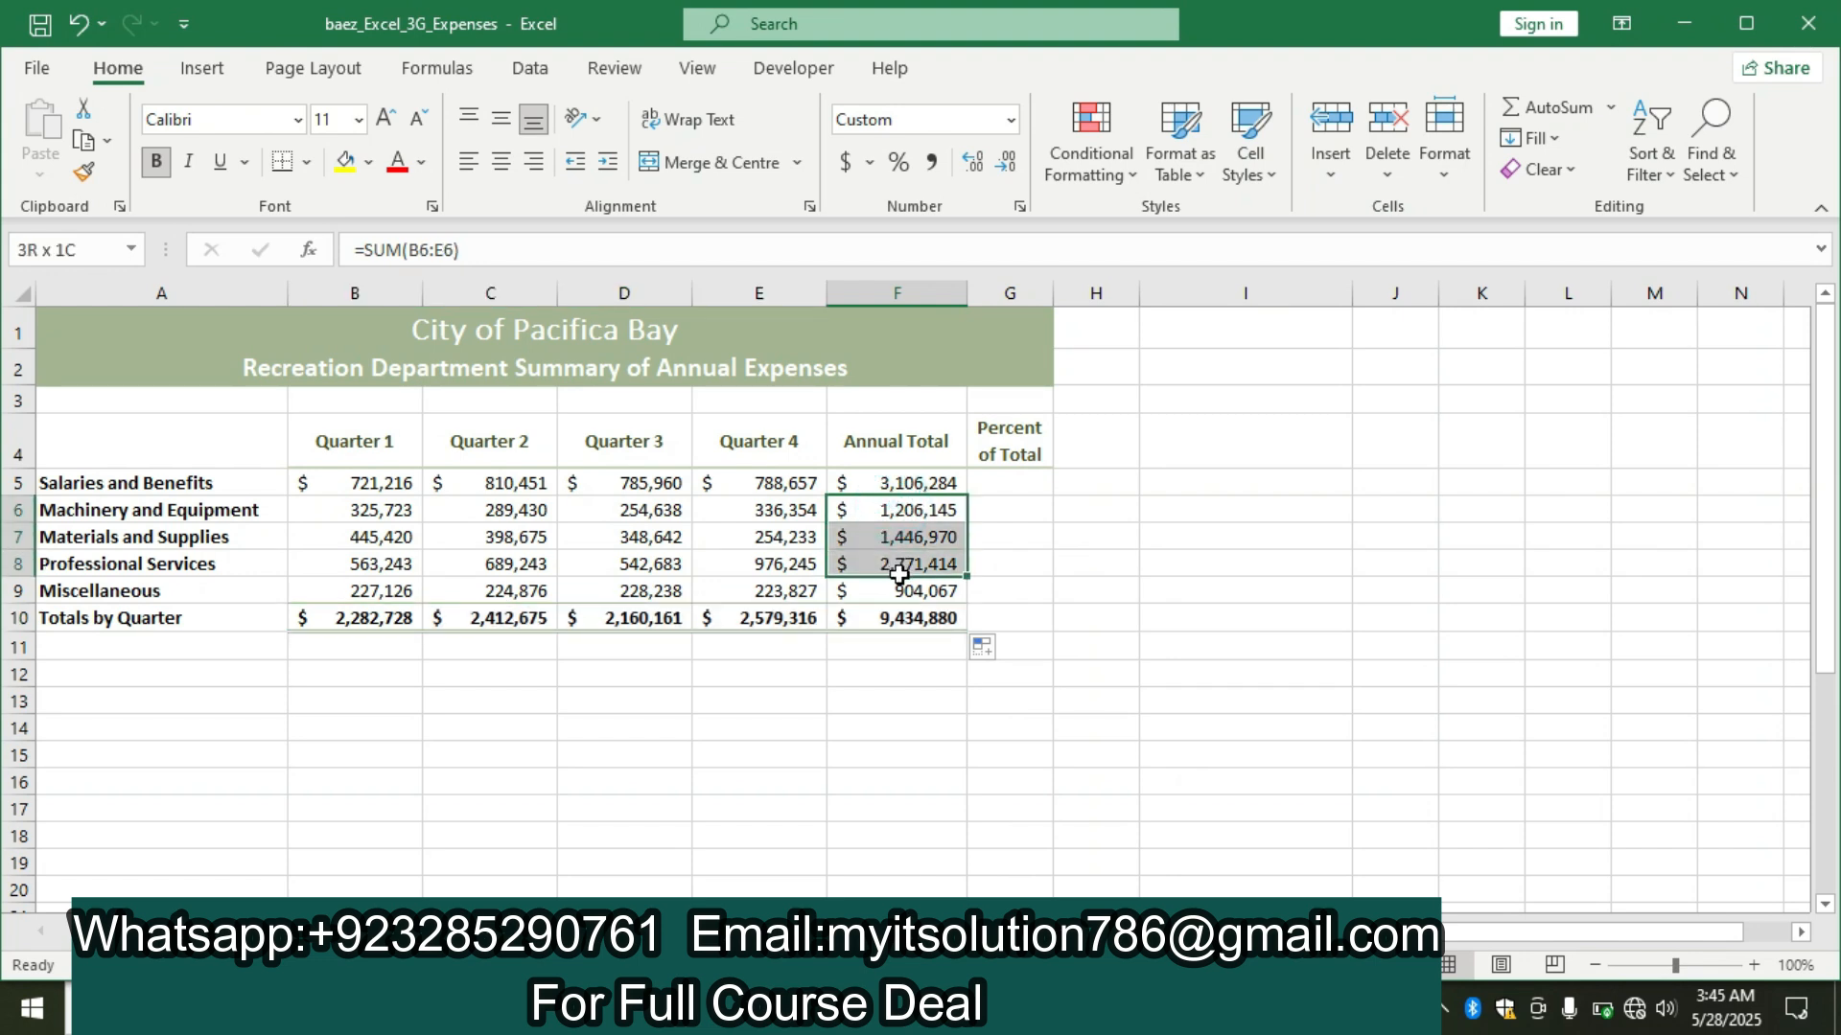
drag(899, 573, 898, 593)
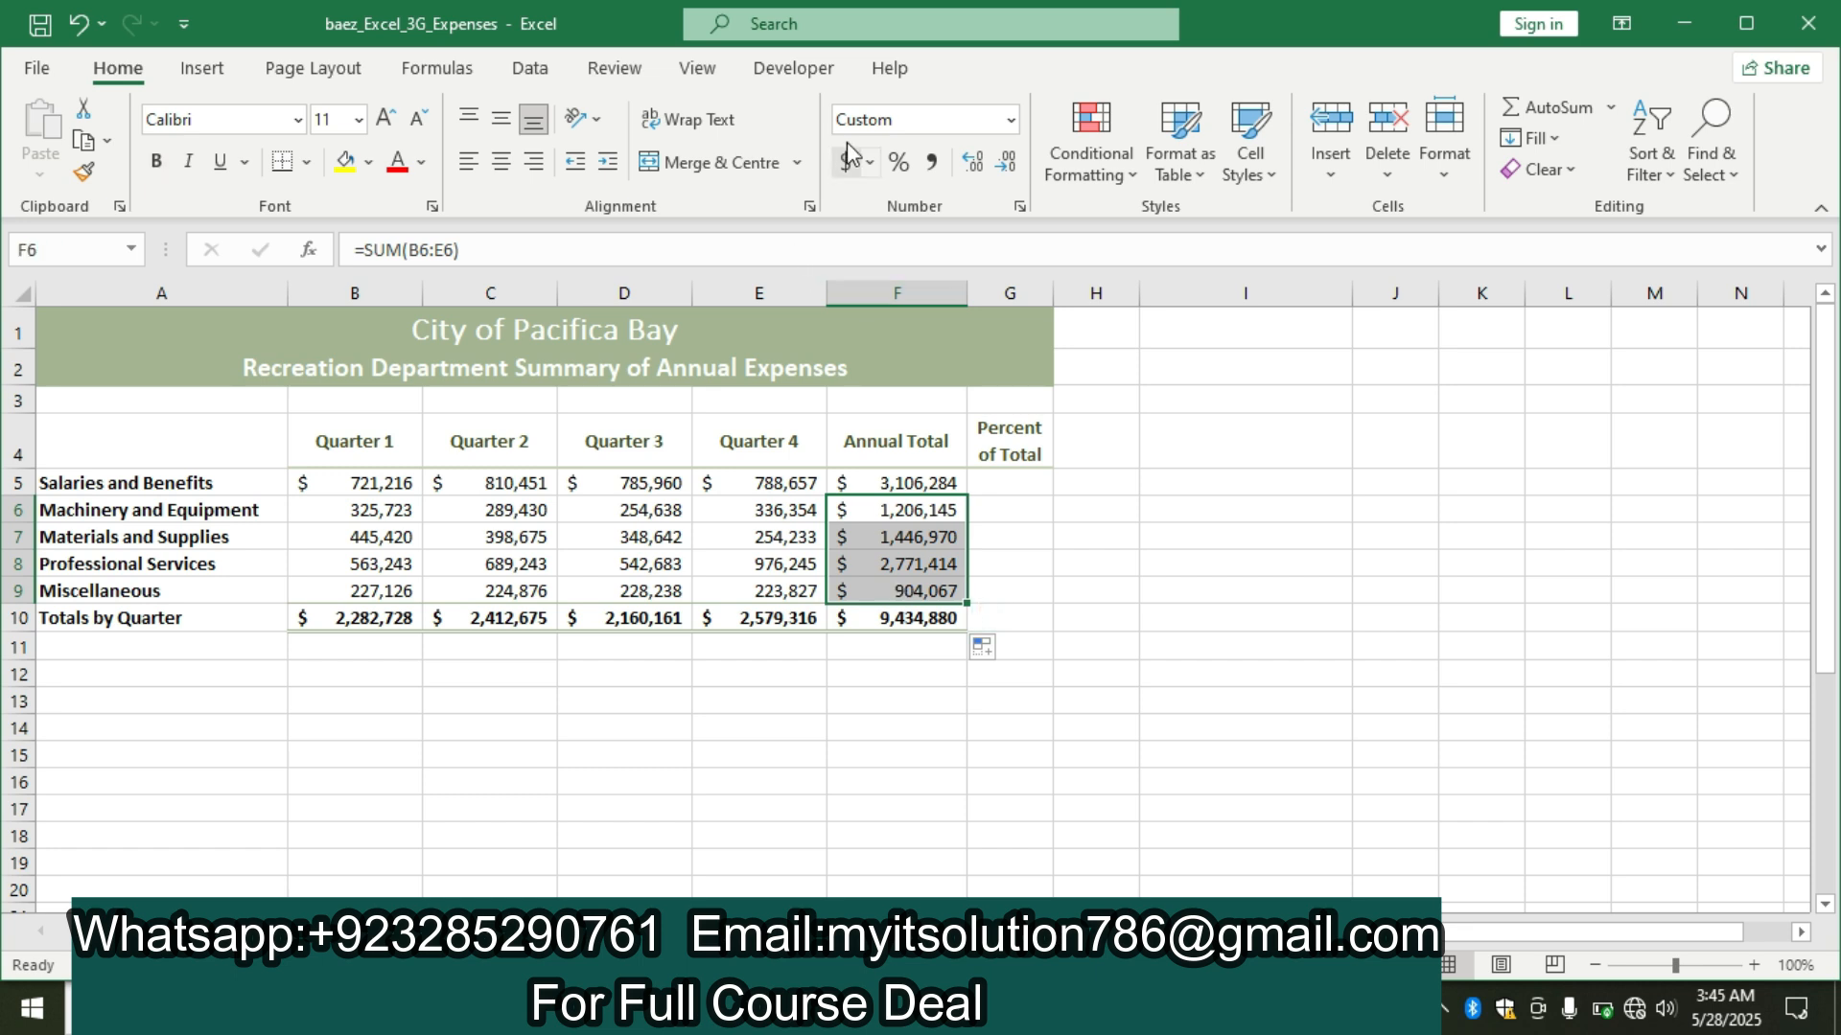
click(934, 164)
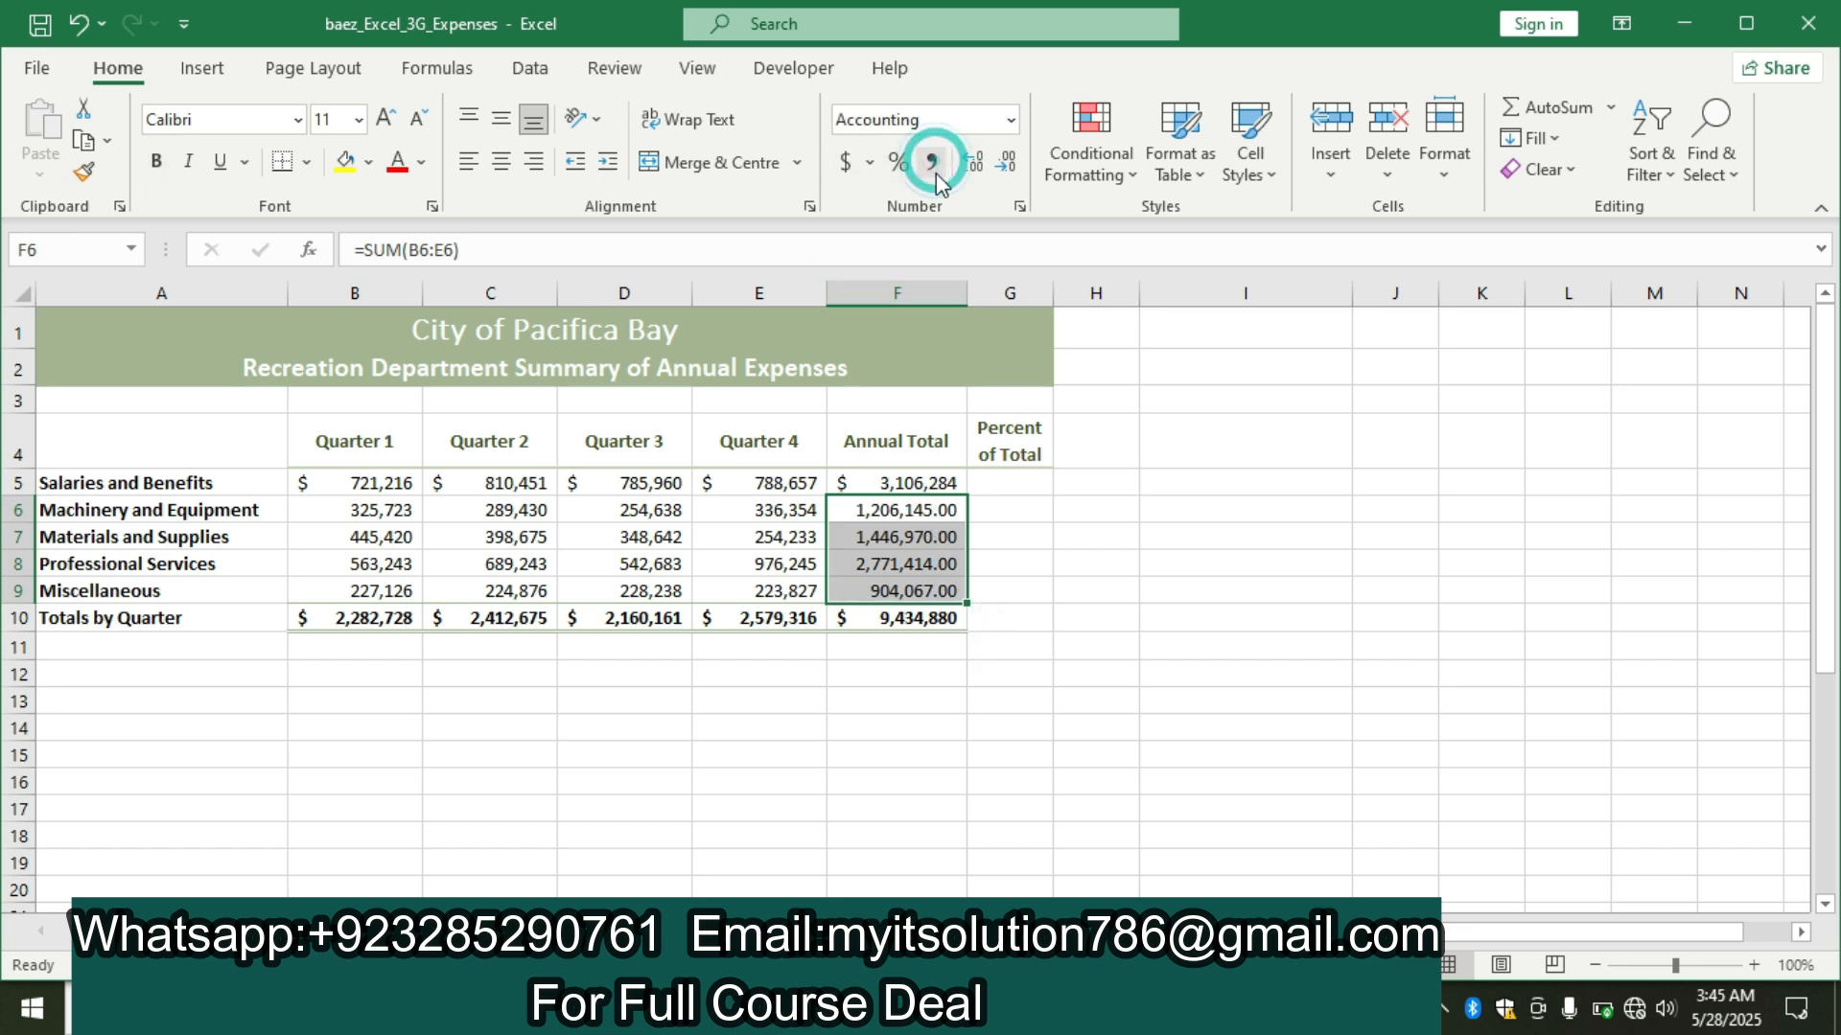
right_click(906, 514)
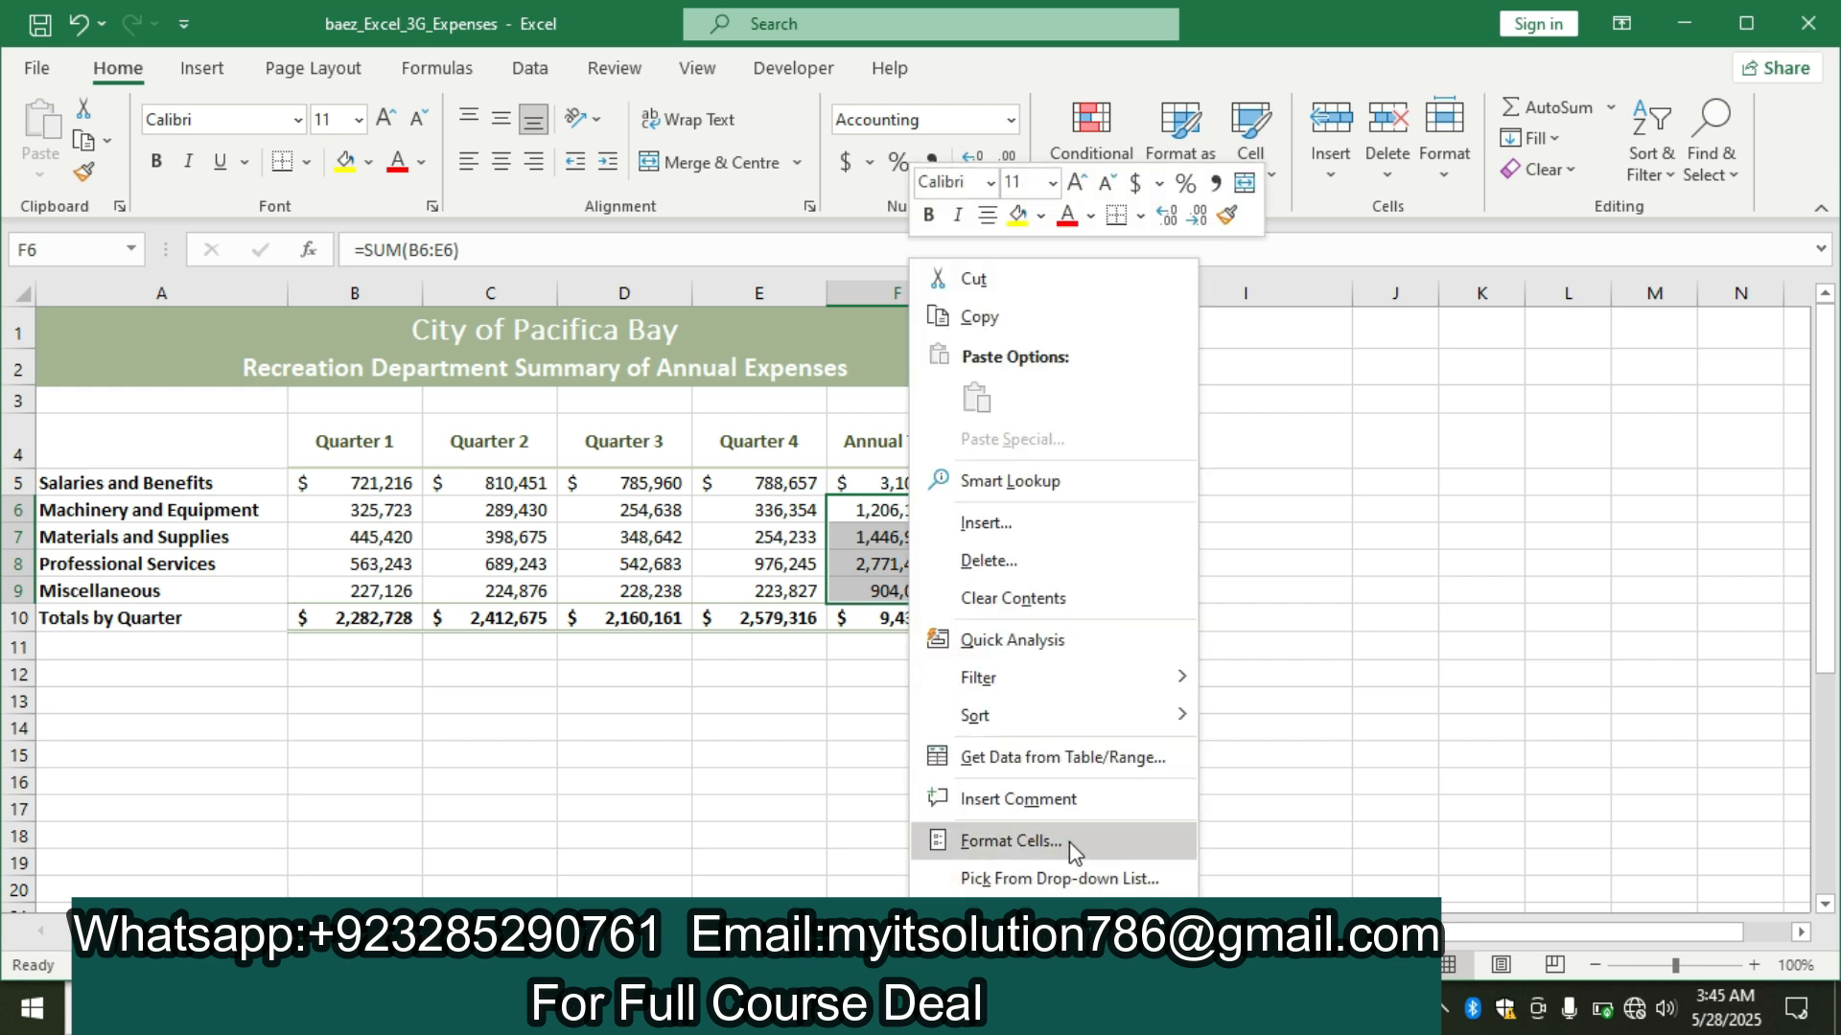
click(1068, 842)
click(1093, 509)
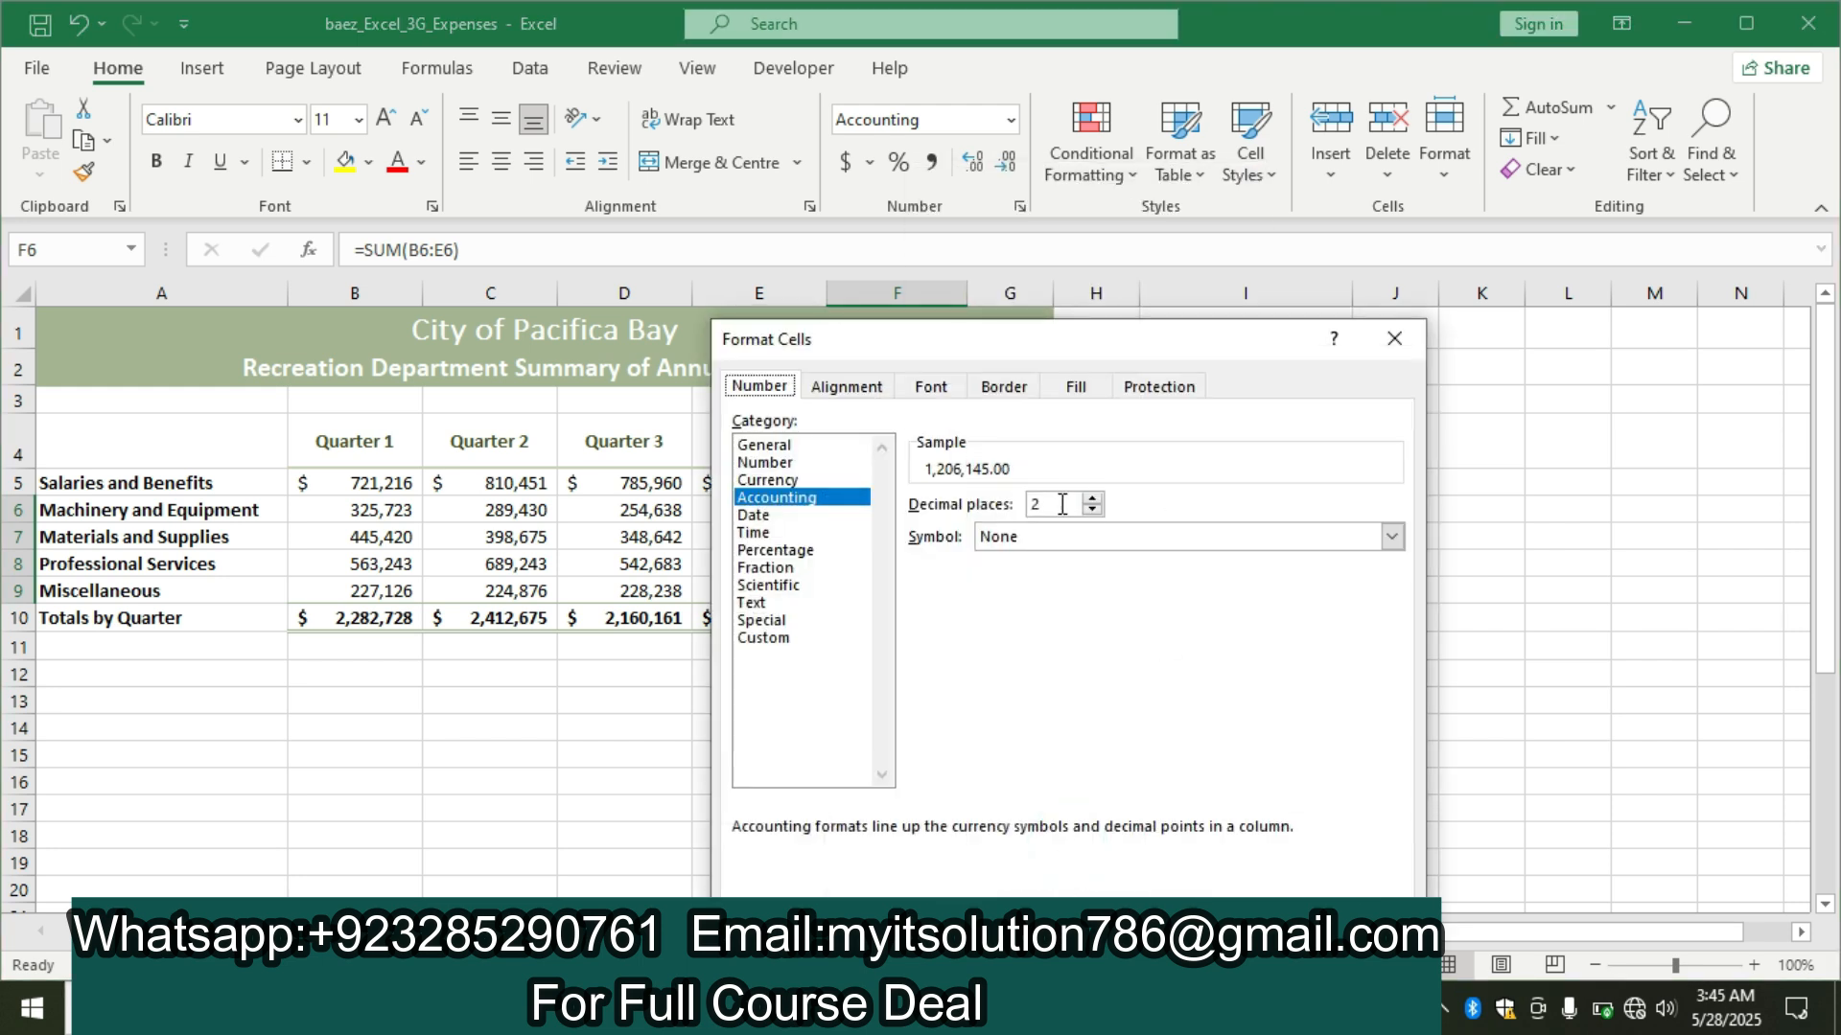
click(1092, 510)
key(Return)
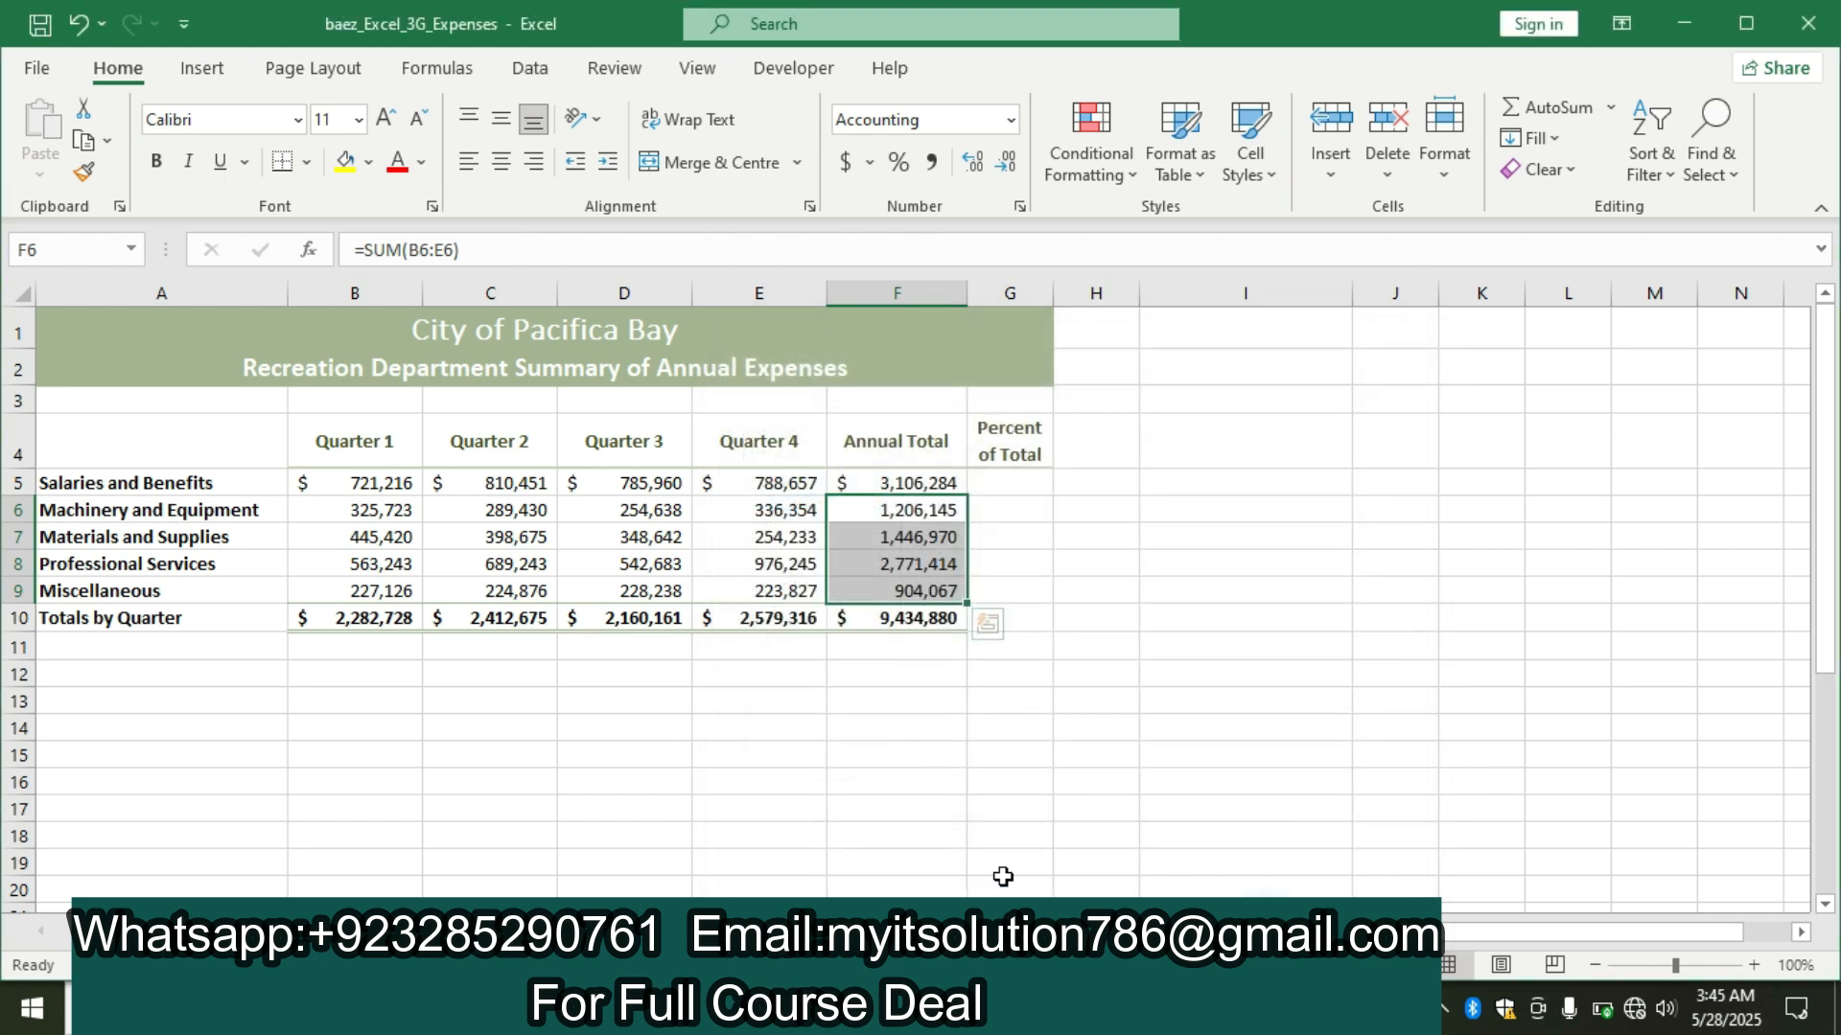
Switch to the Word instructions and highlight the step 3 text in yellow.
key(alt+Tab)
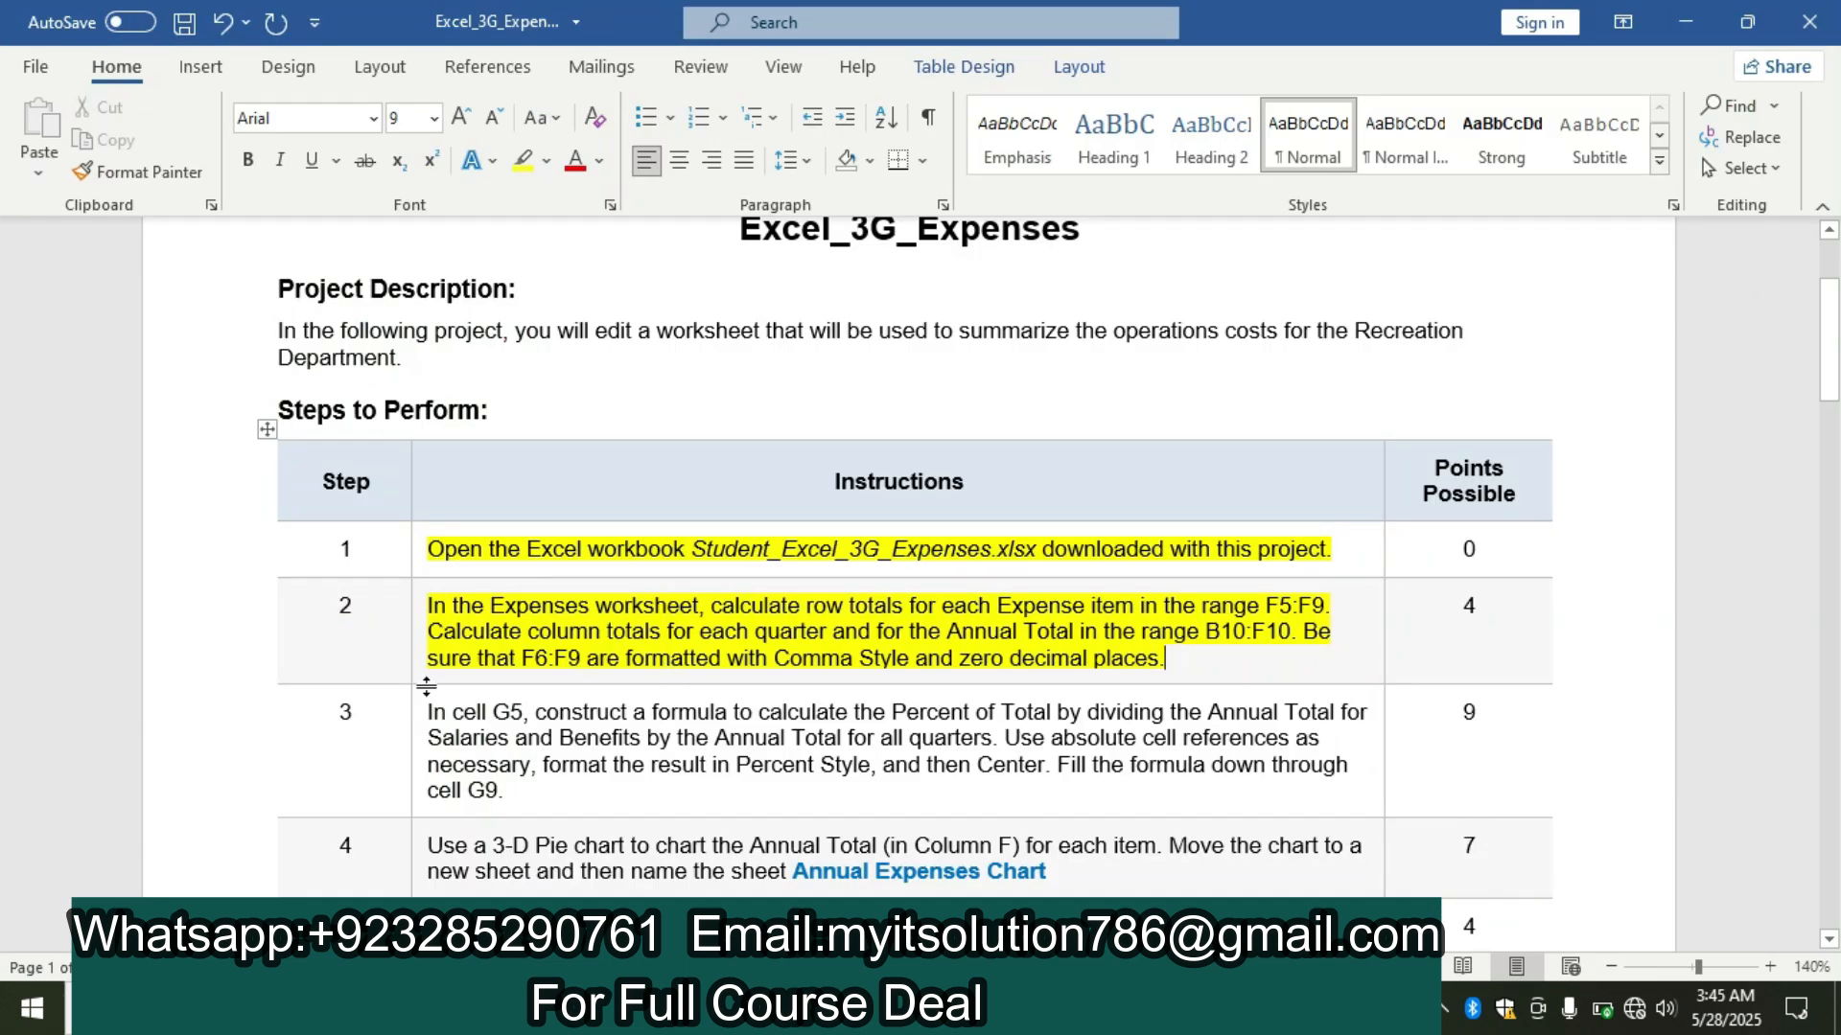
right_click(422, 731)
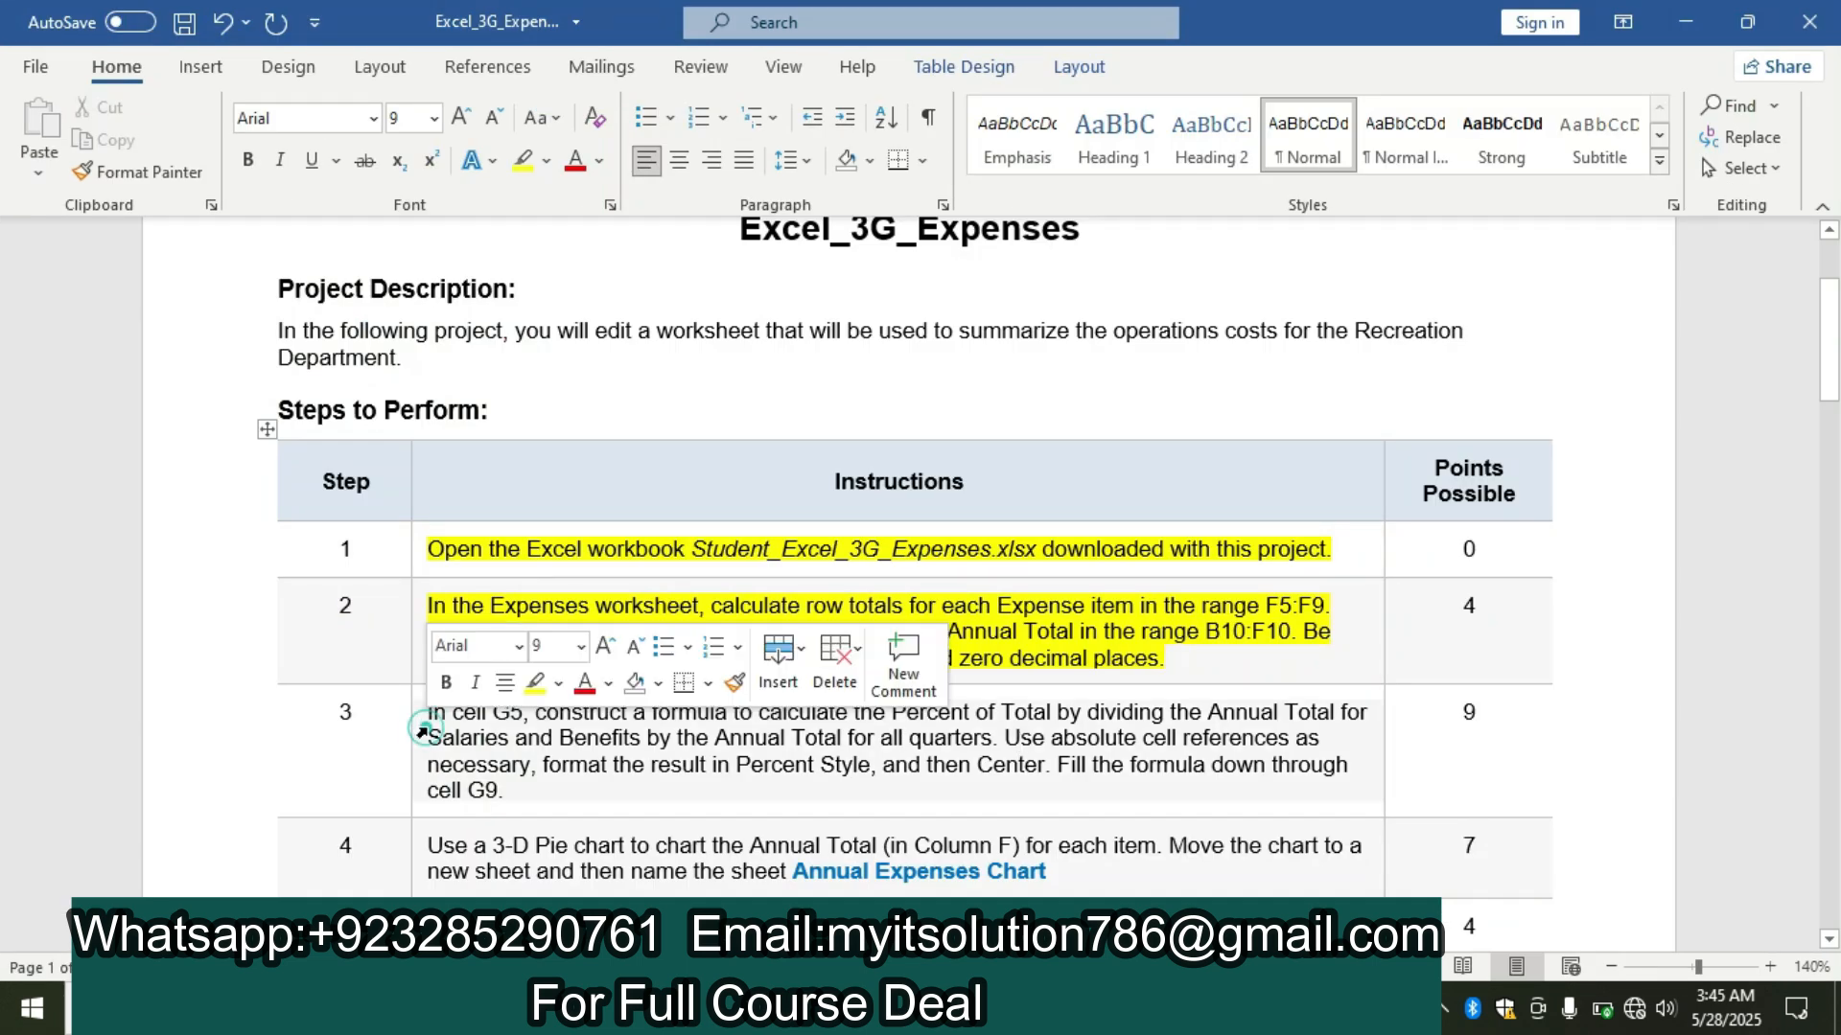
click(533, 682)
drag(1829, 338, 1831, 364)
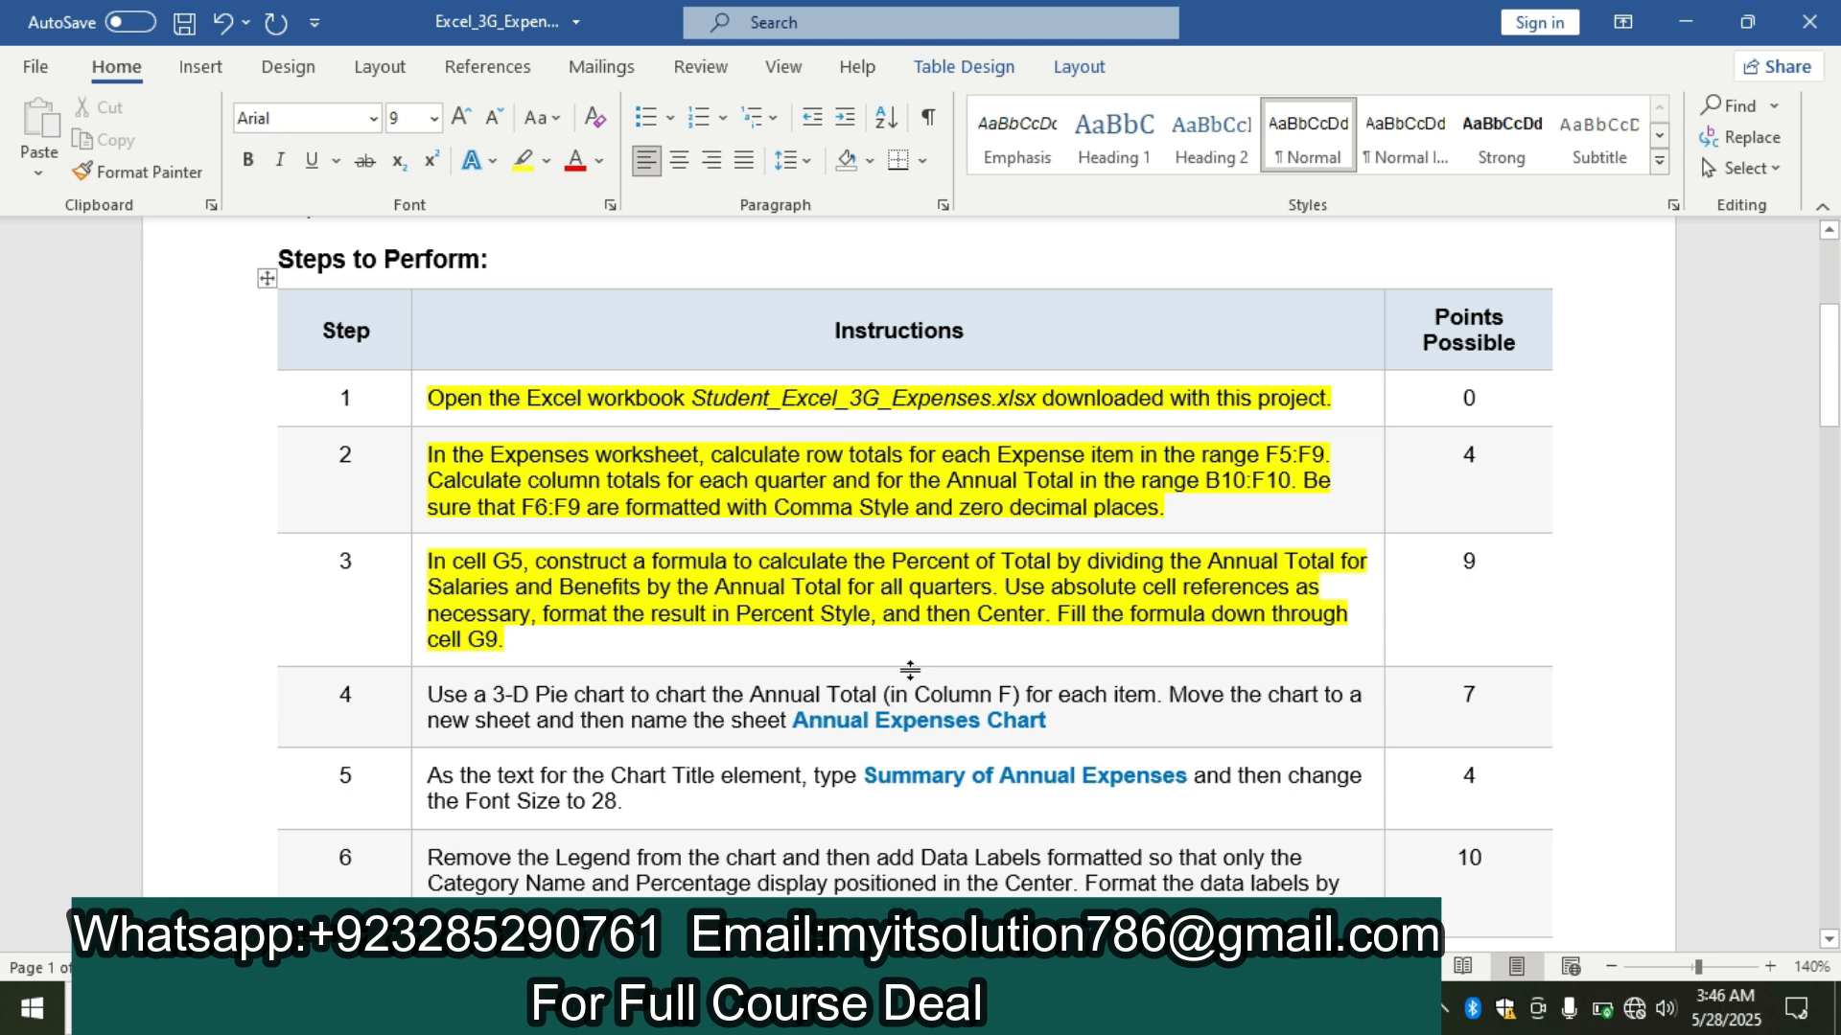
Switch to the Excel workbook and enter the percent-of-total formula =F5/$F$10 in cell G5, with an absolute reference to the total.
click(1064, 1008)
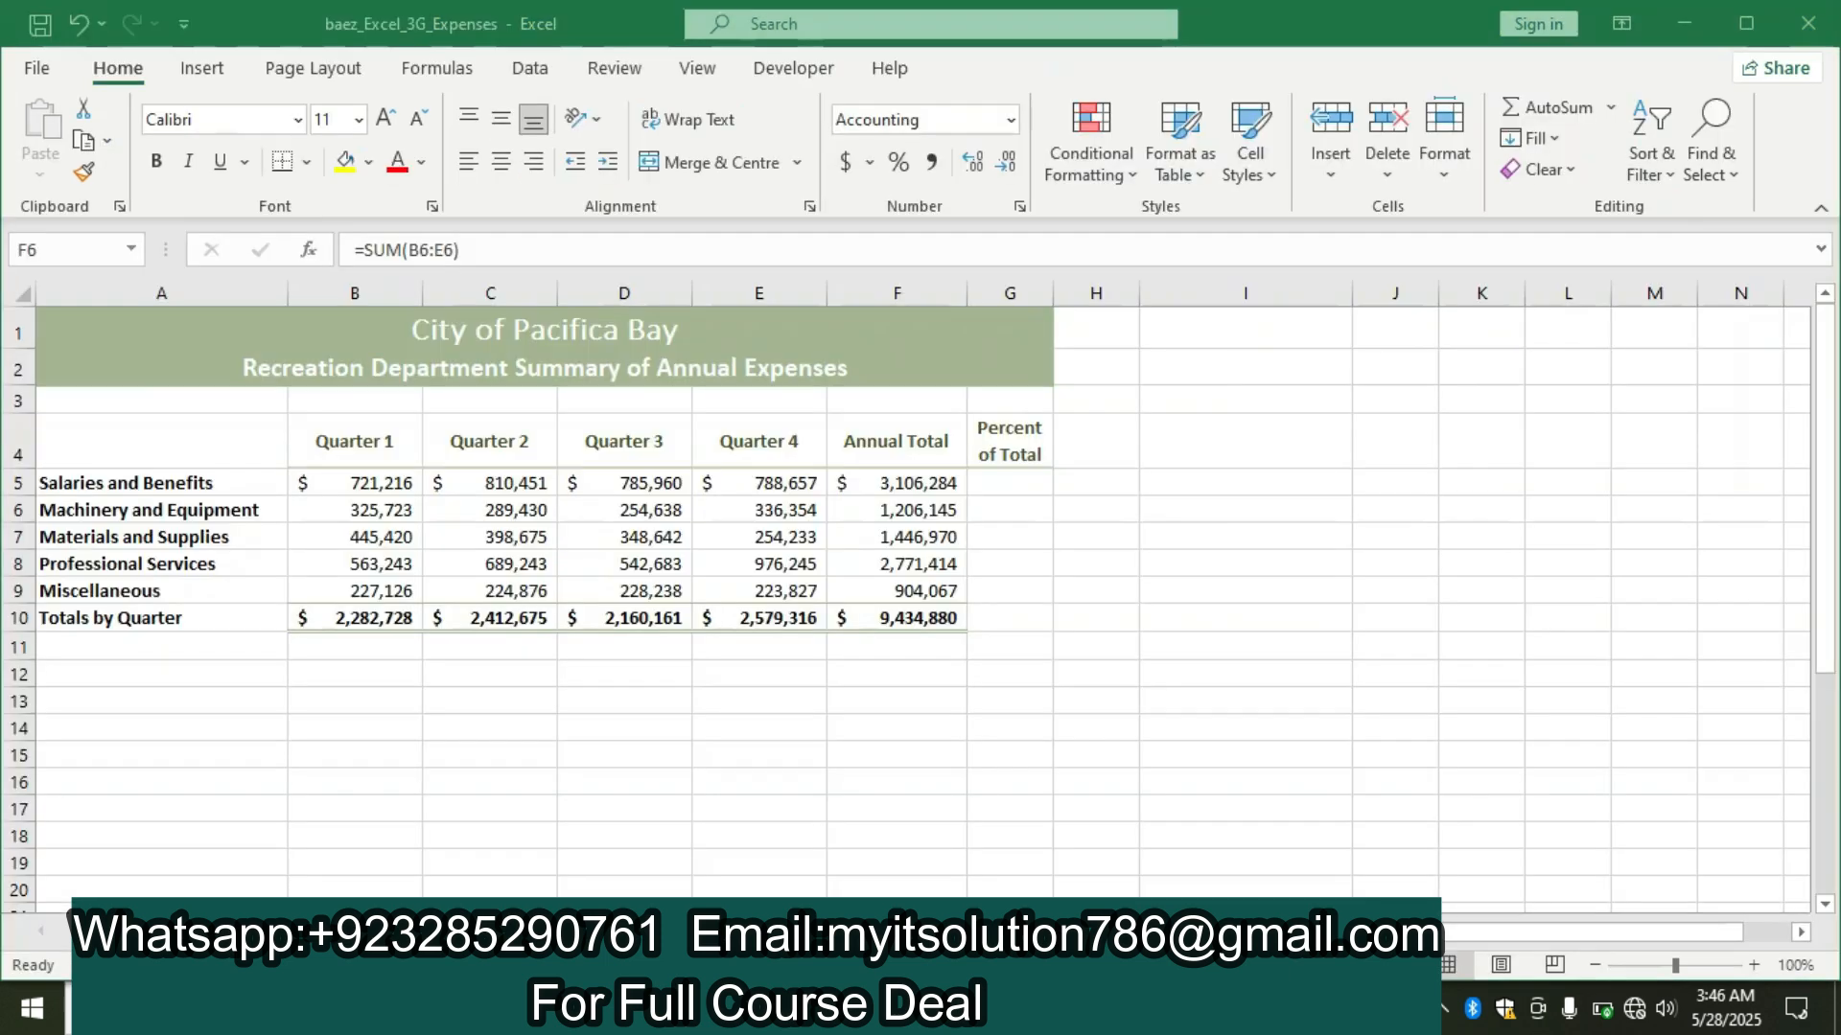
click(1000, 486)
text(=)
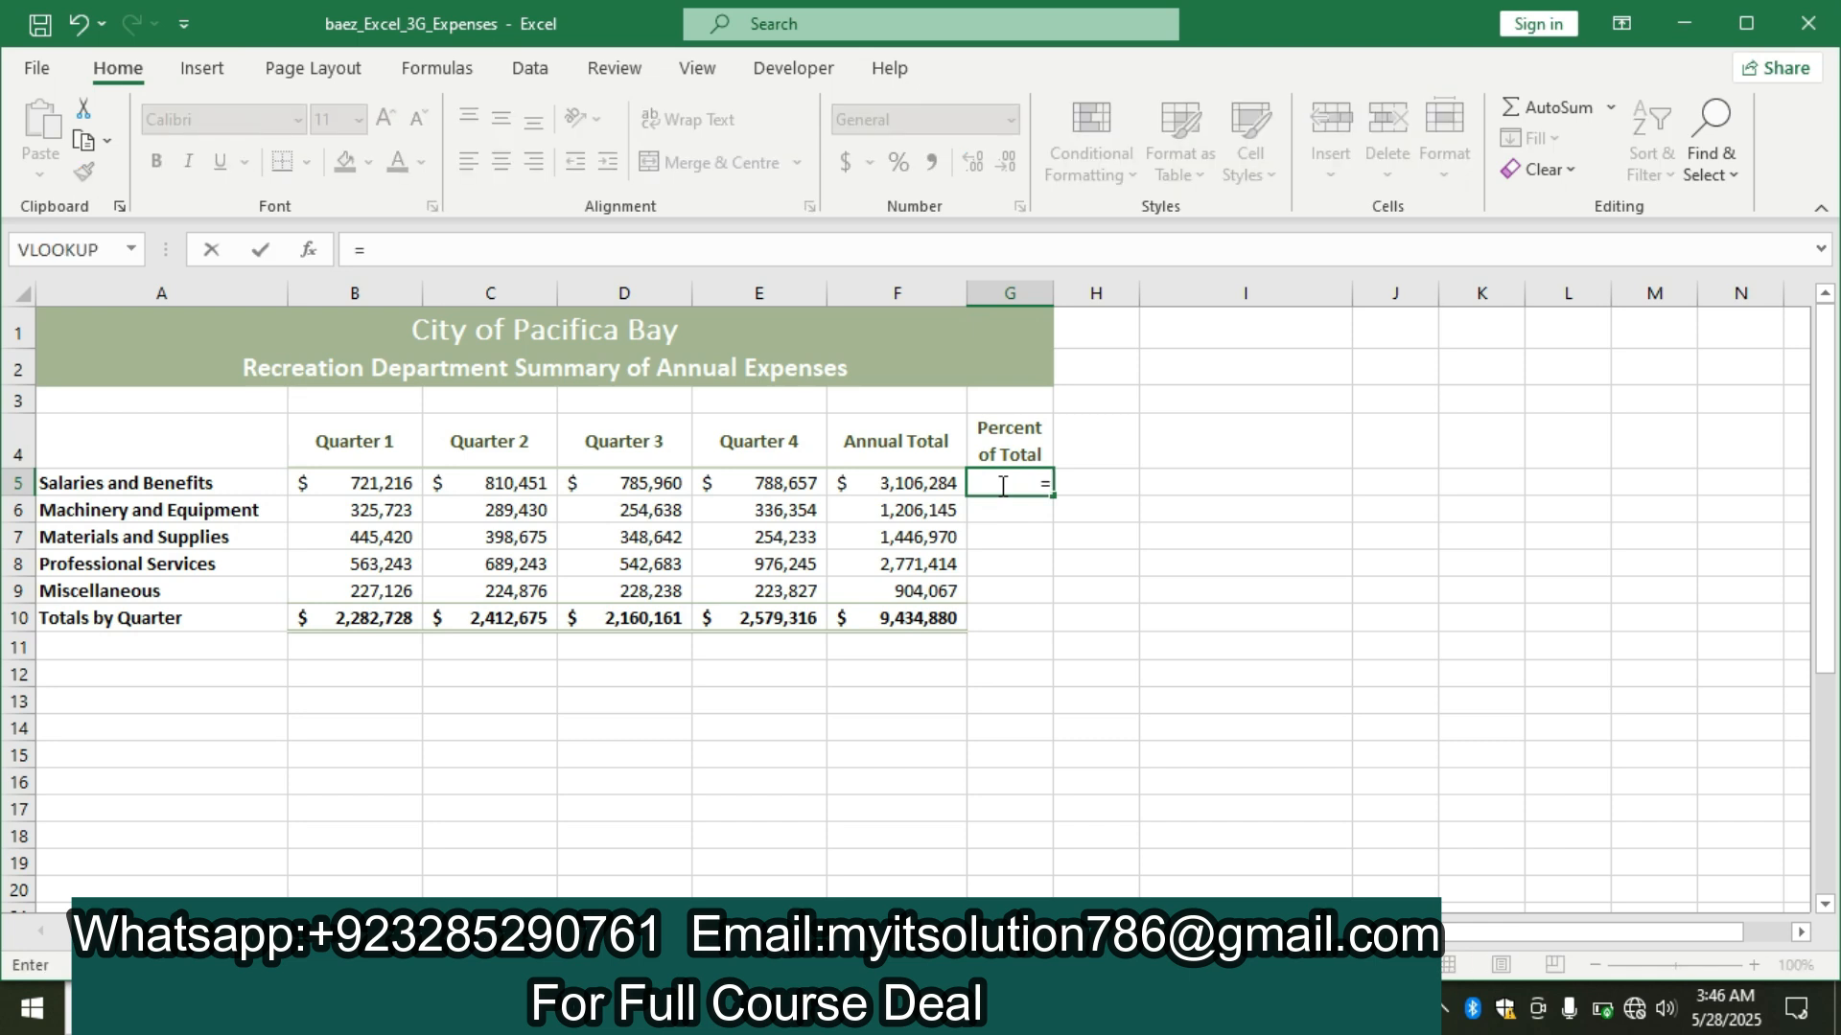
click(921, 486)
text(/)
click(901, 618)
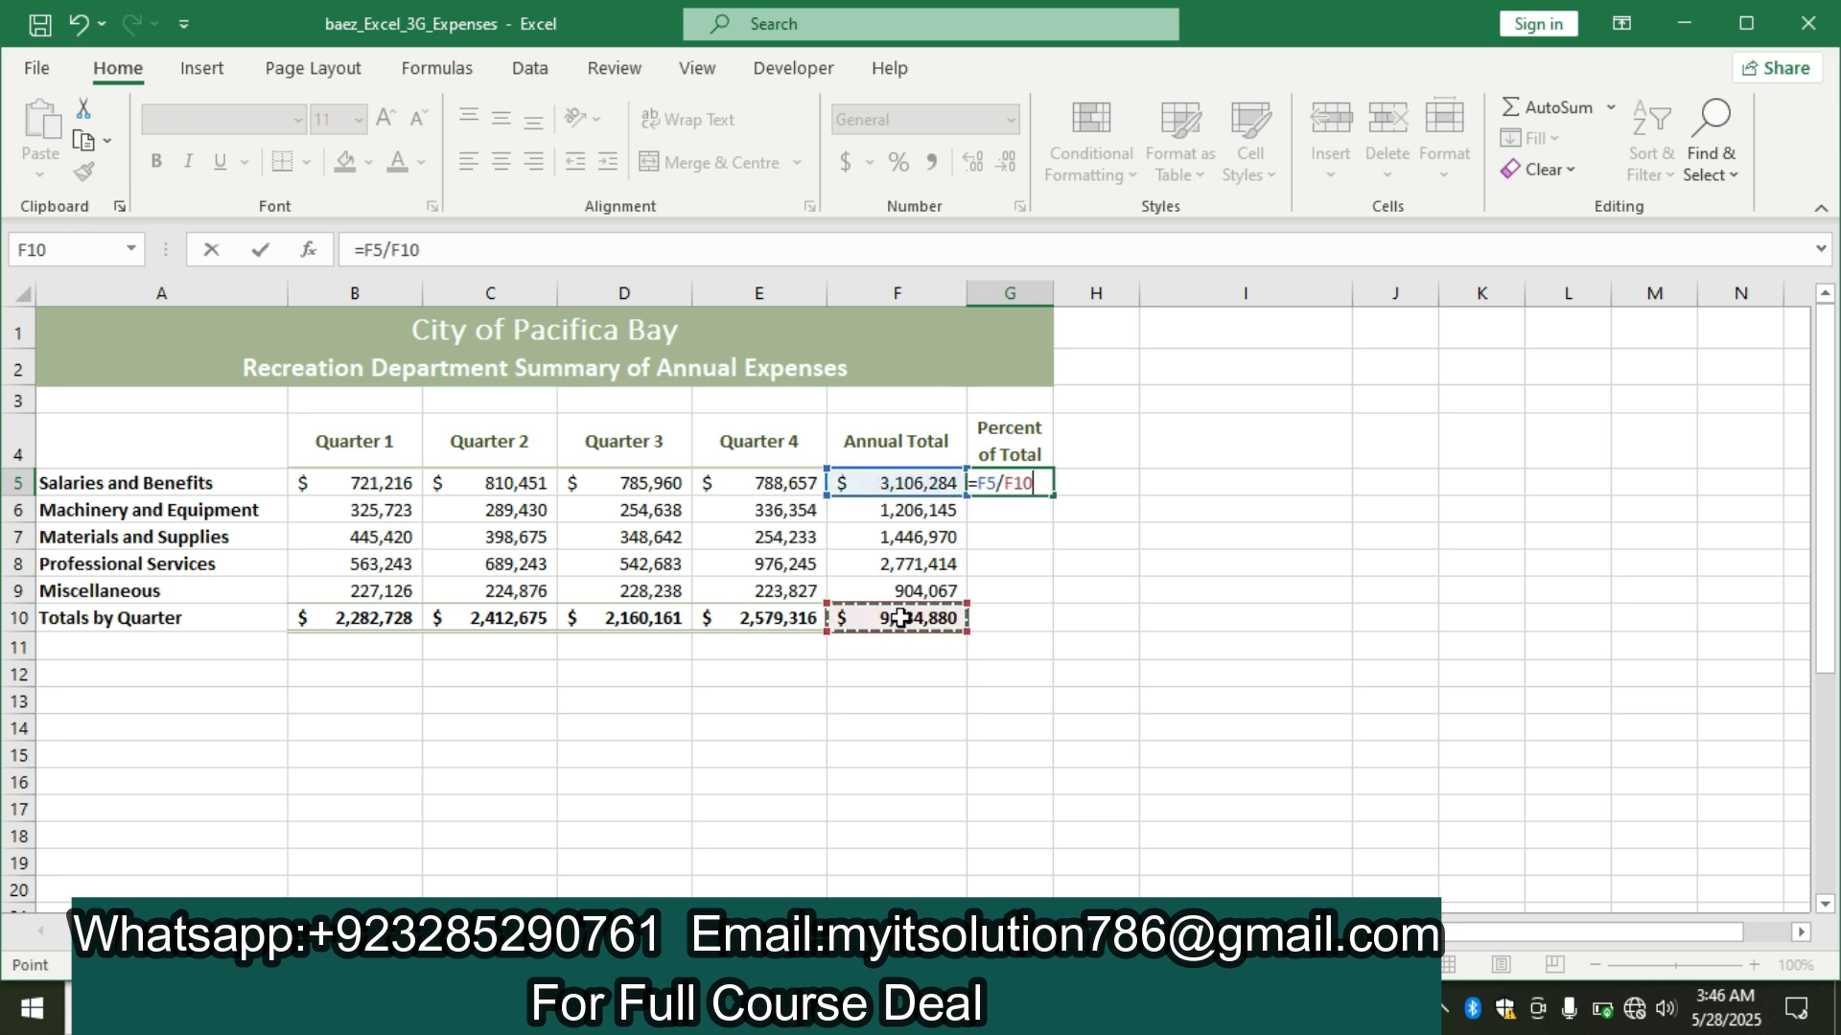
key(F4)
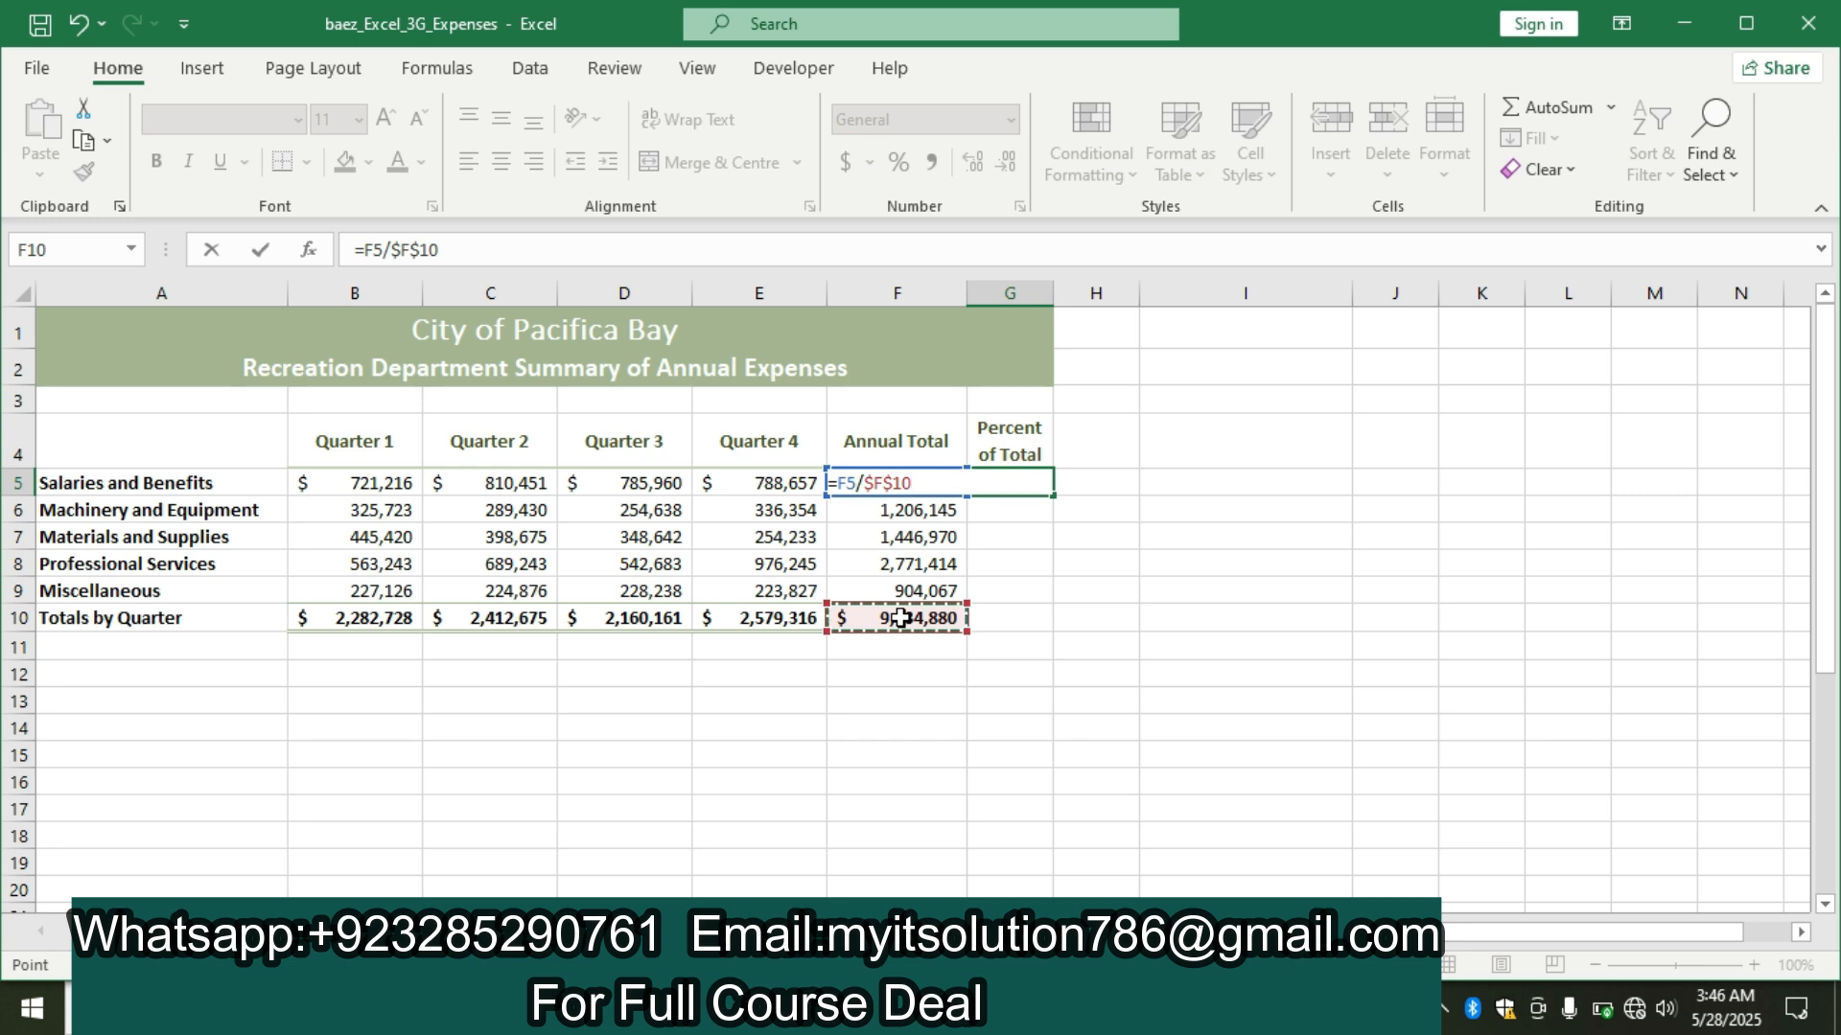
key(Return)
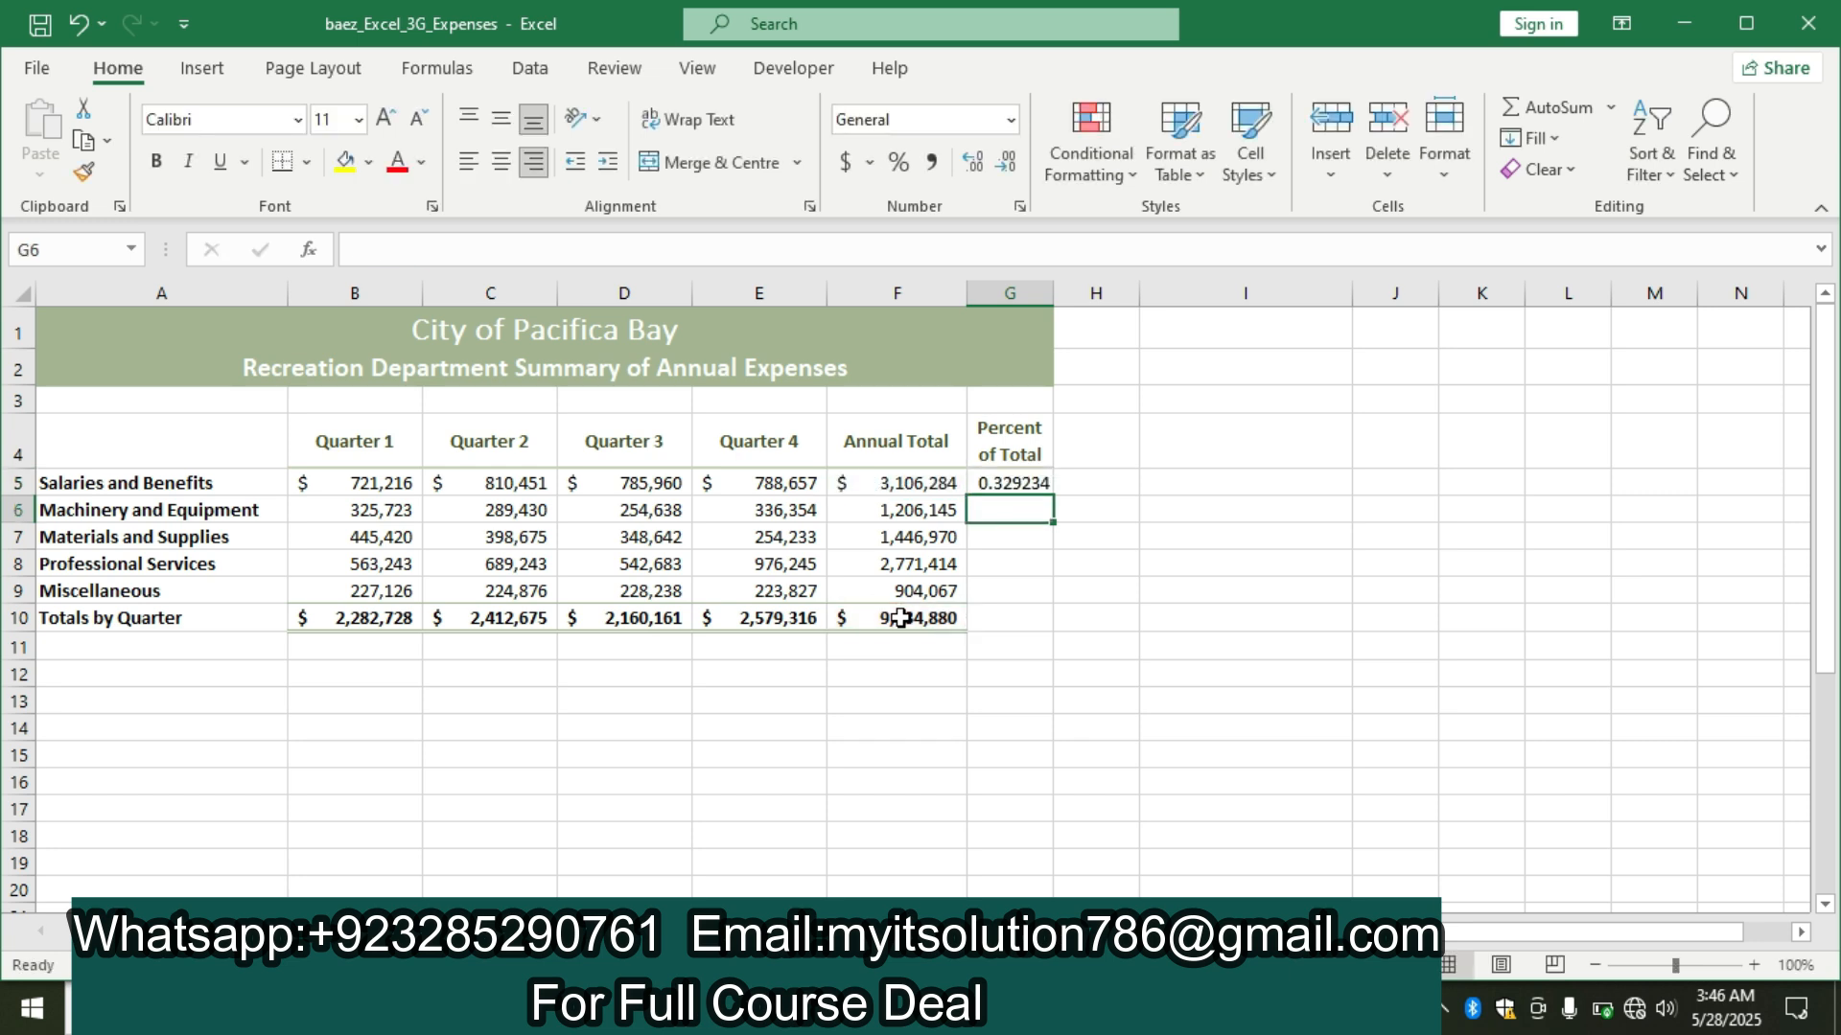
Recheck the Word instructions, format G5 in Excel with Percent Style and Middle Align, fill it down through G9 and return to Word.
click(1006, 480)
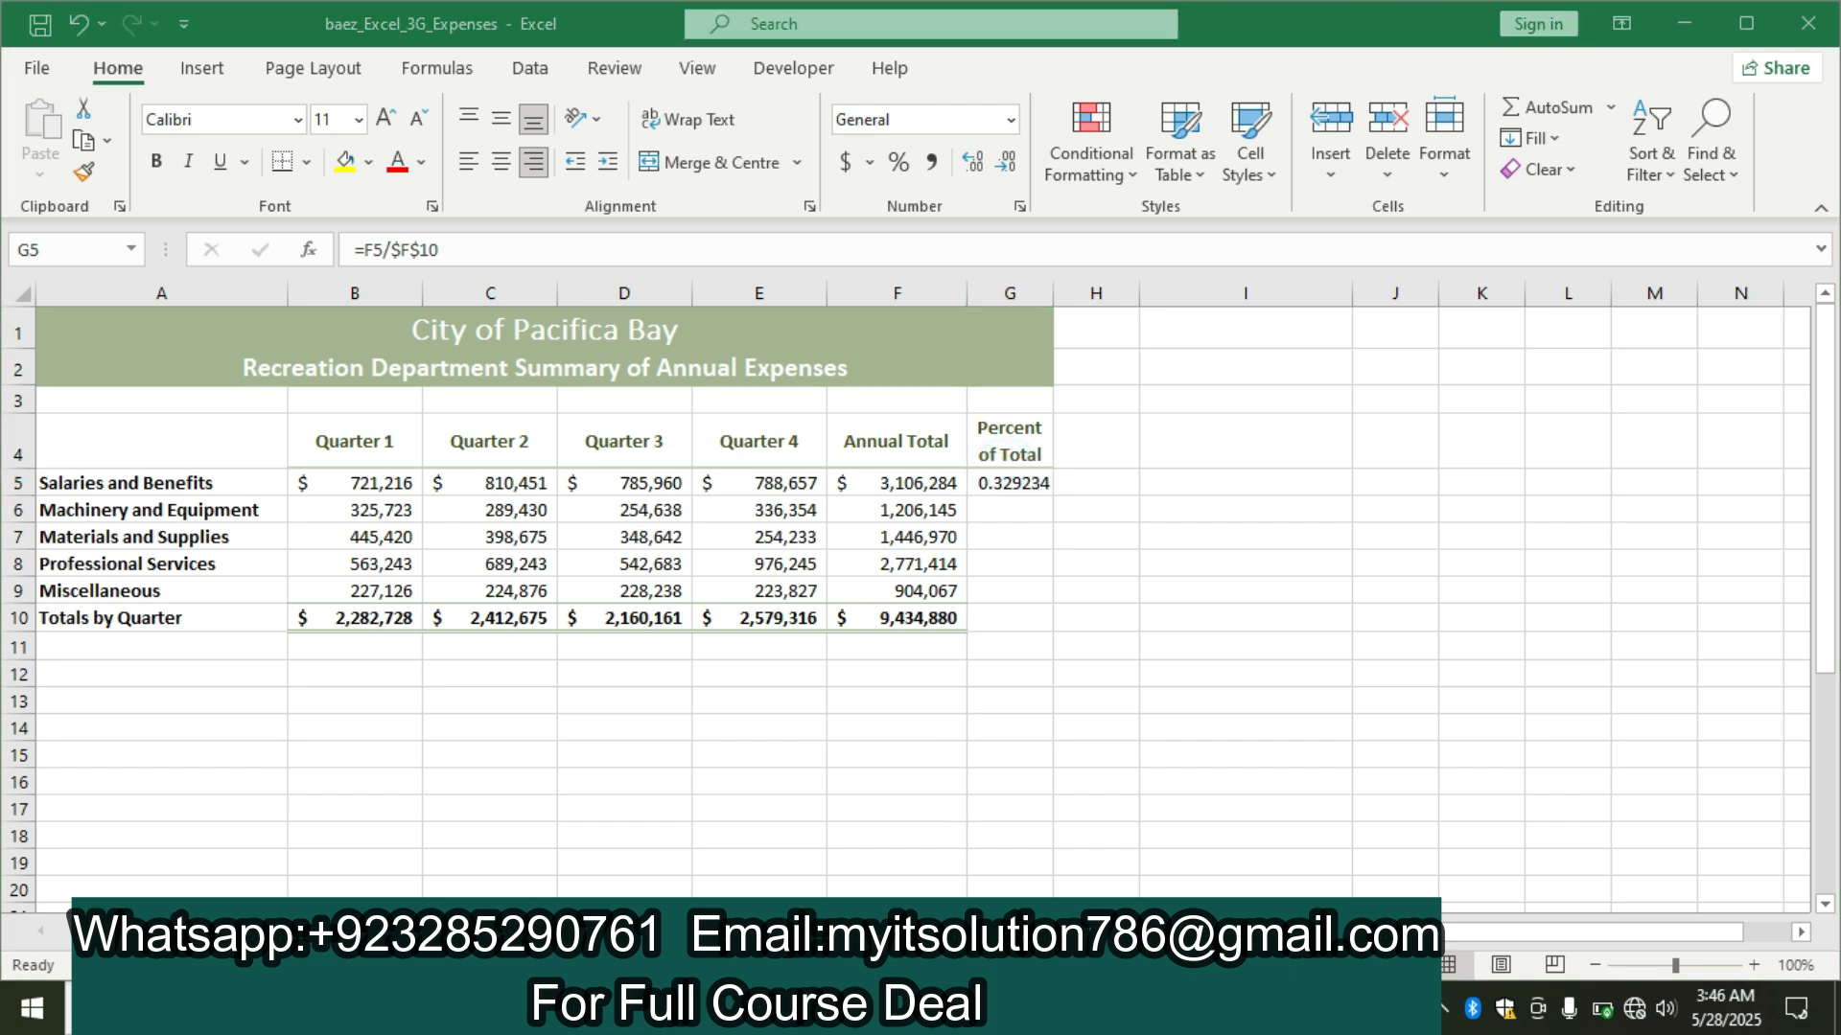
key(alt+Tab)
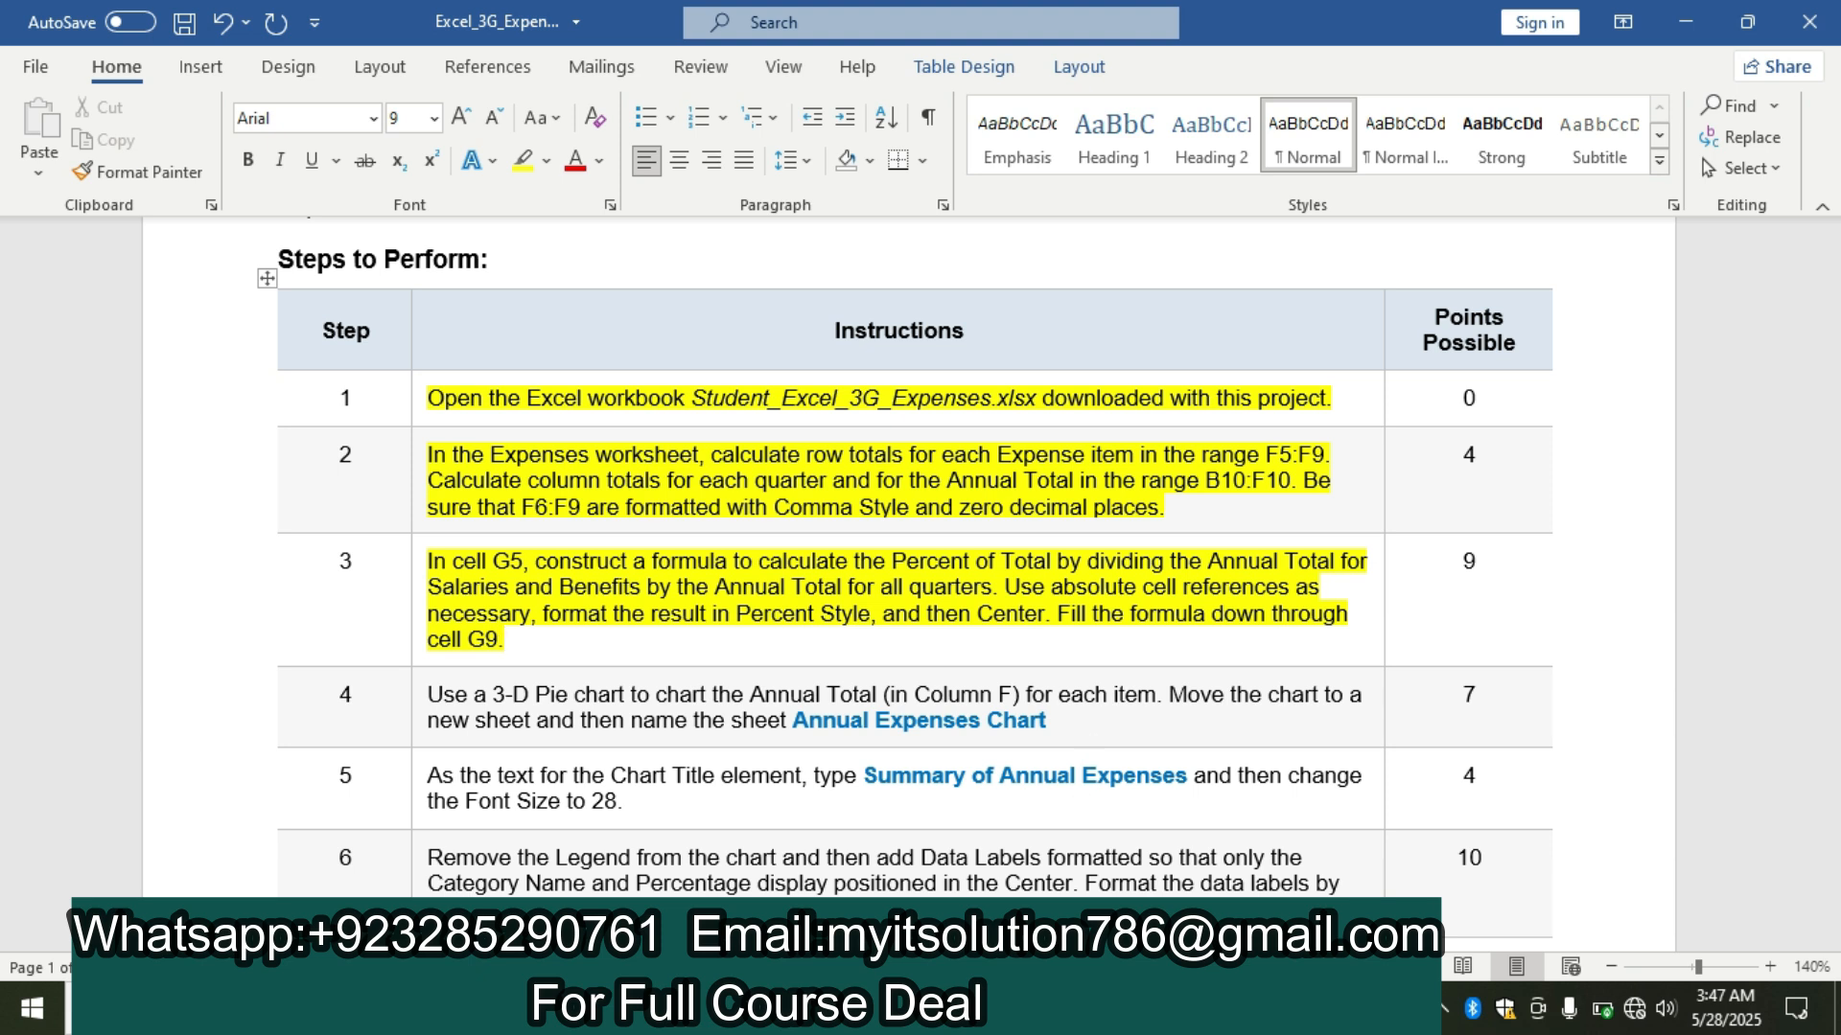
key(alt+Tab)
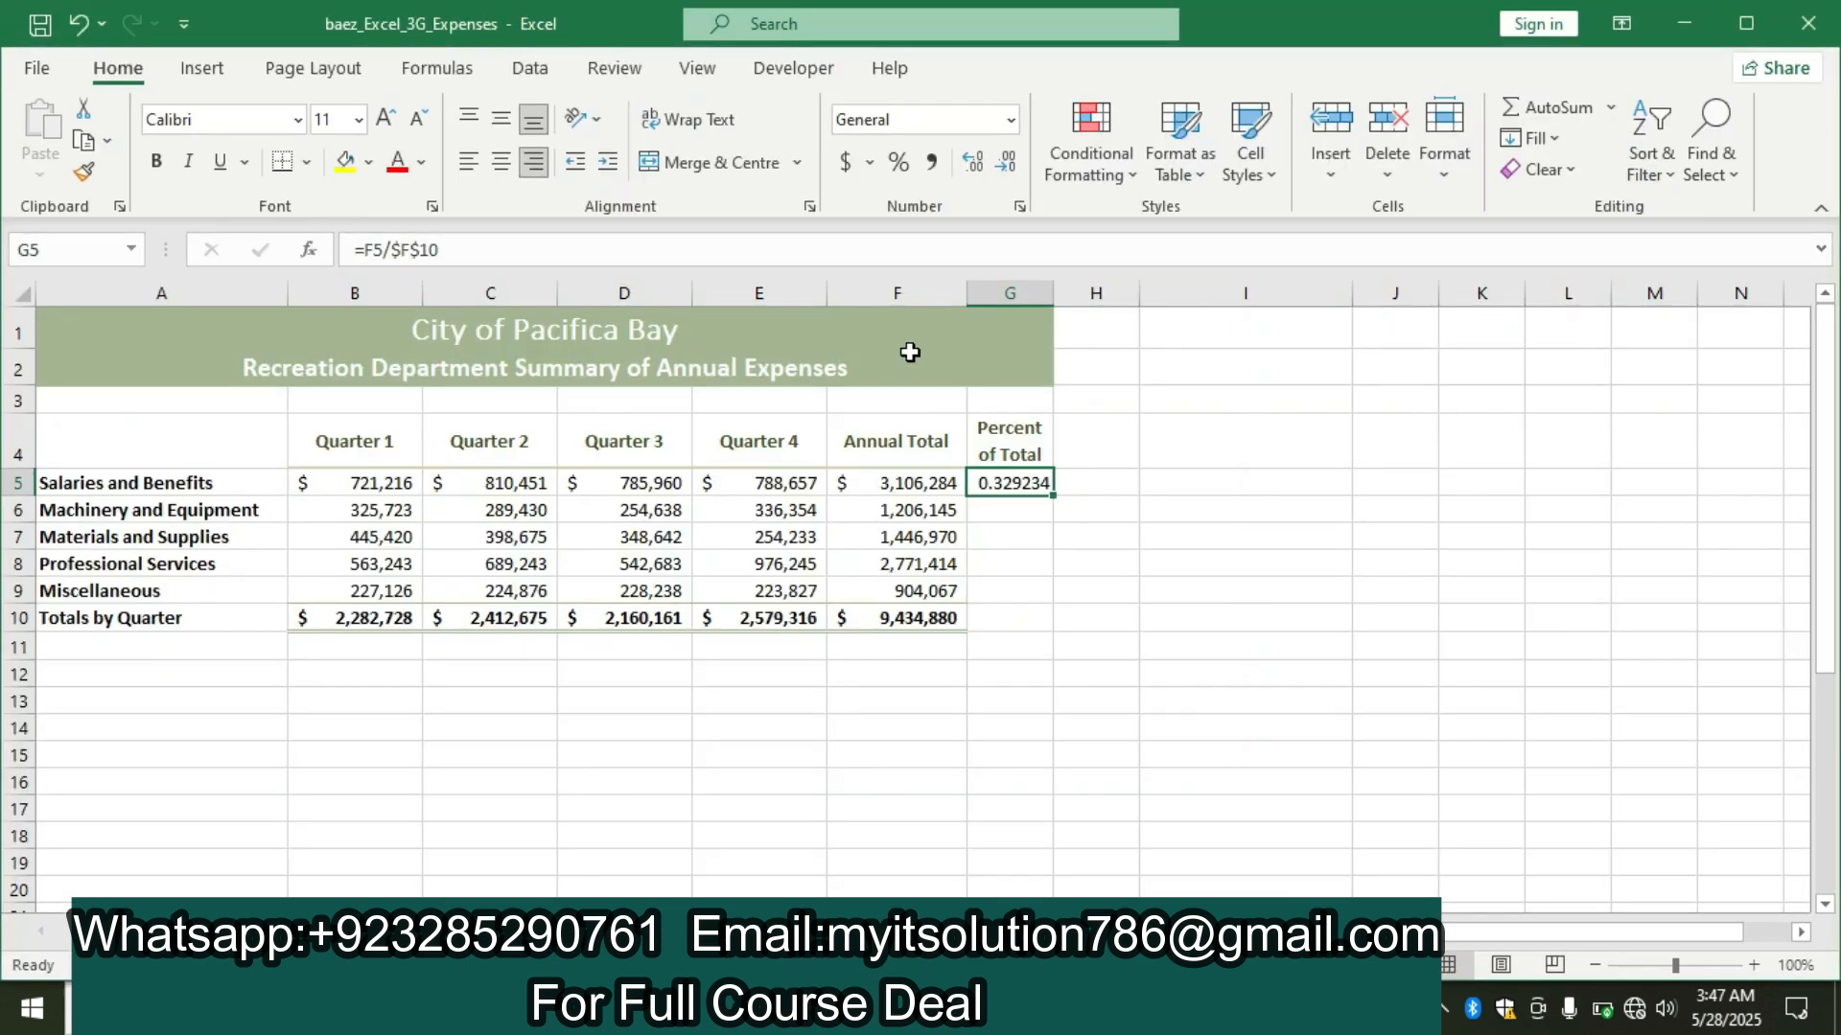
click(898, 161)
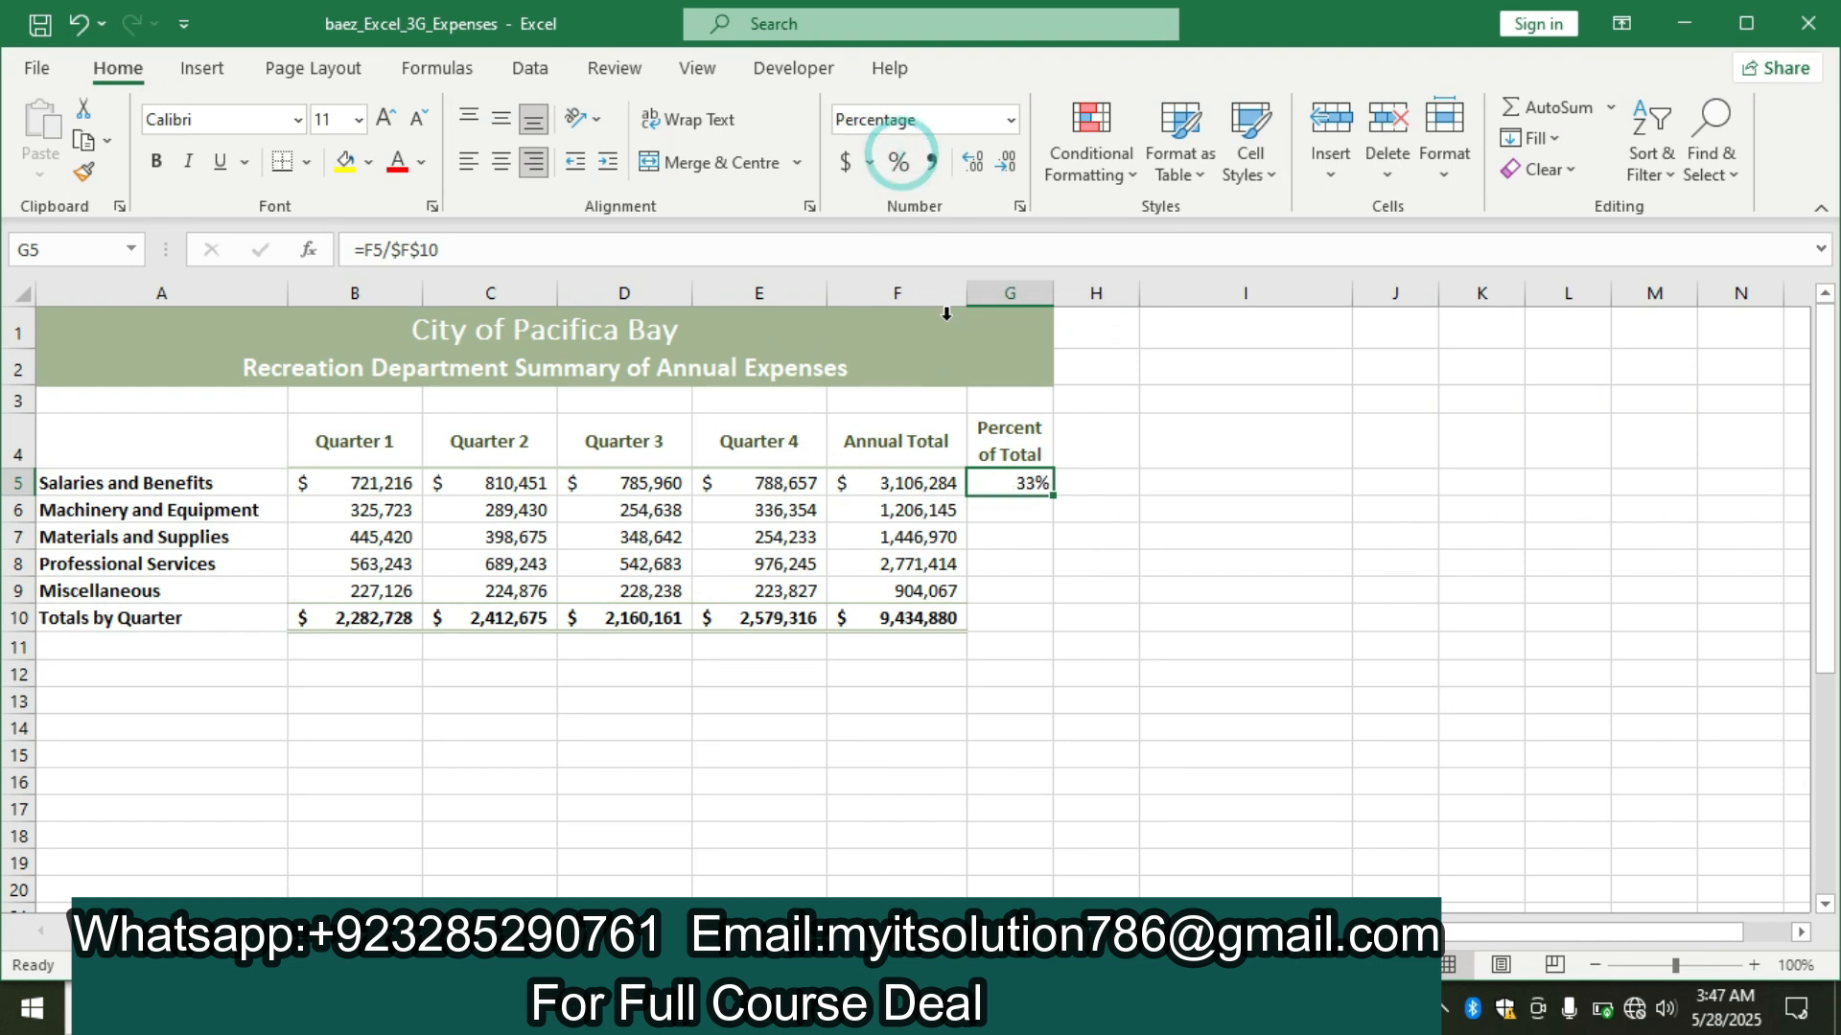
click(503, 121)
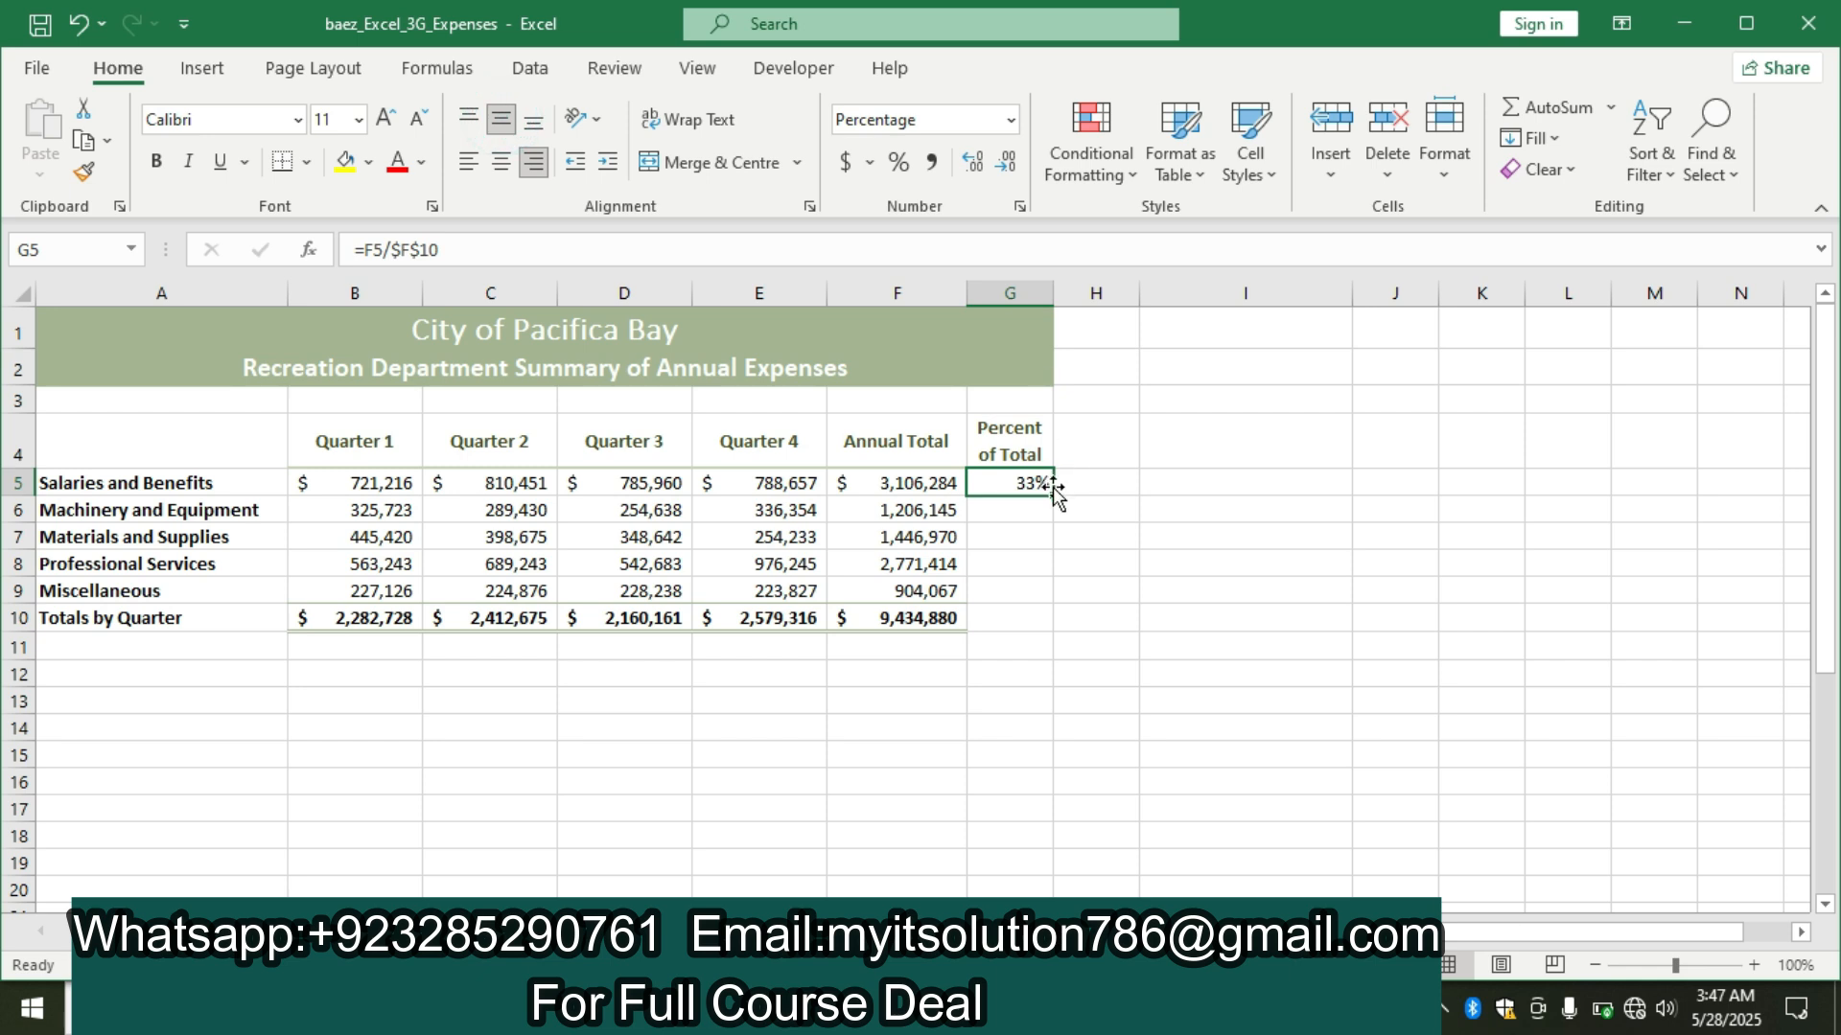
drag(1051, 498, 1050, 596)
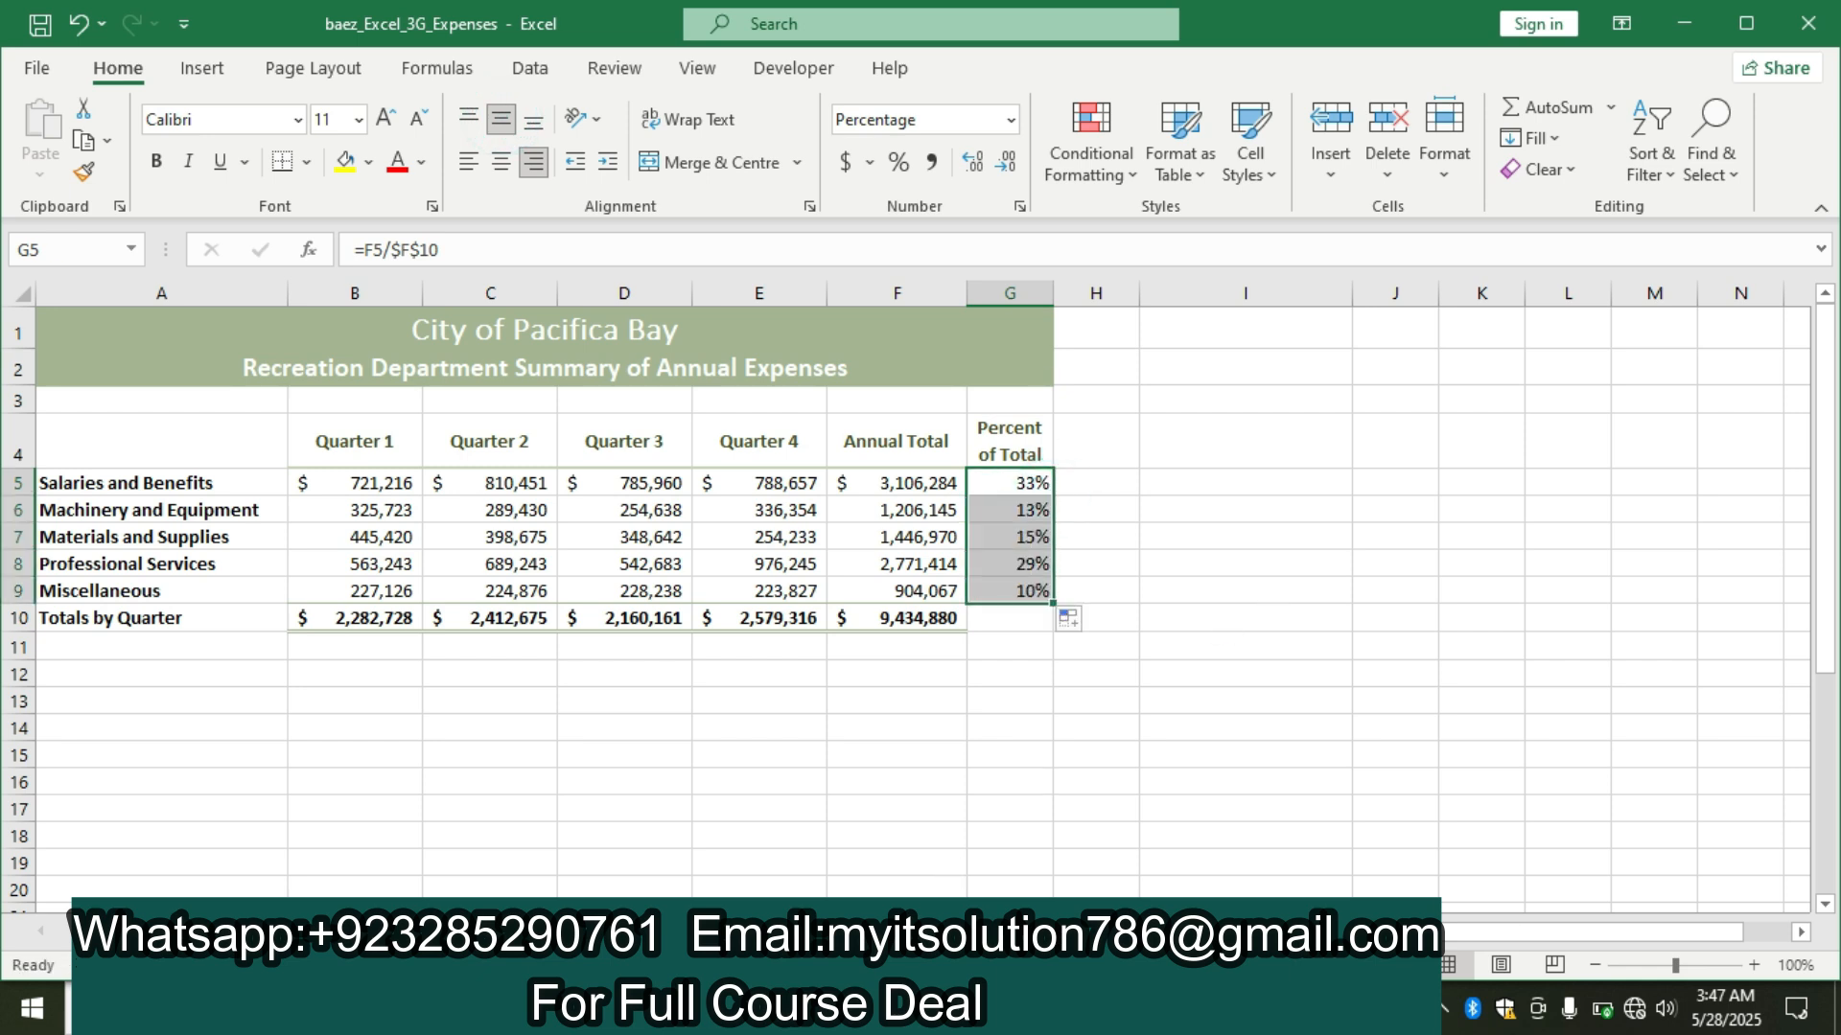
click(824, 1008)
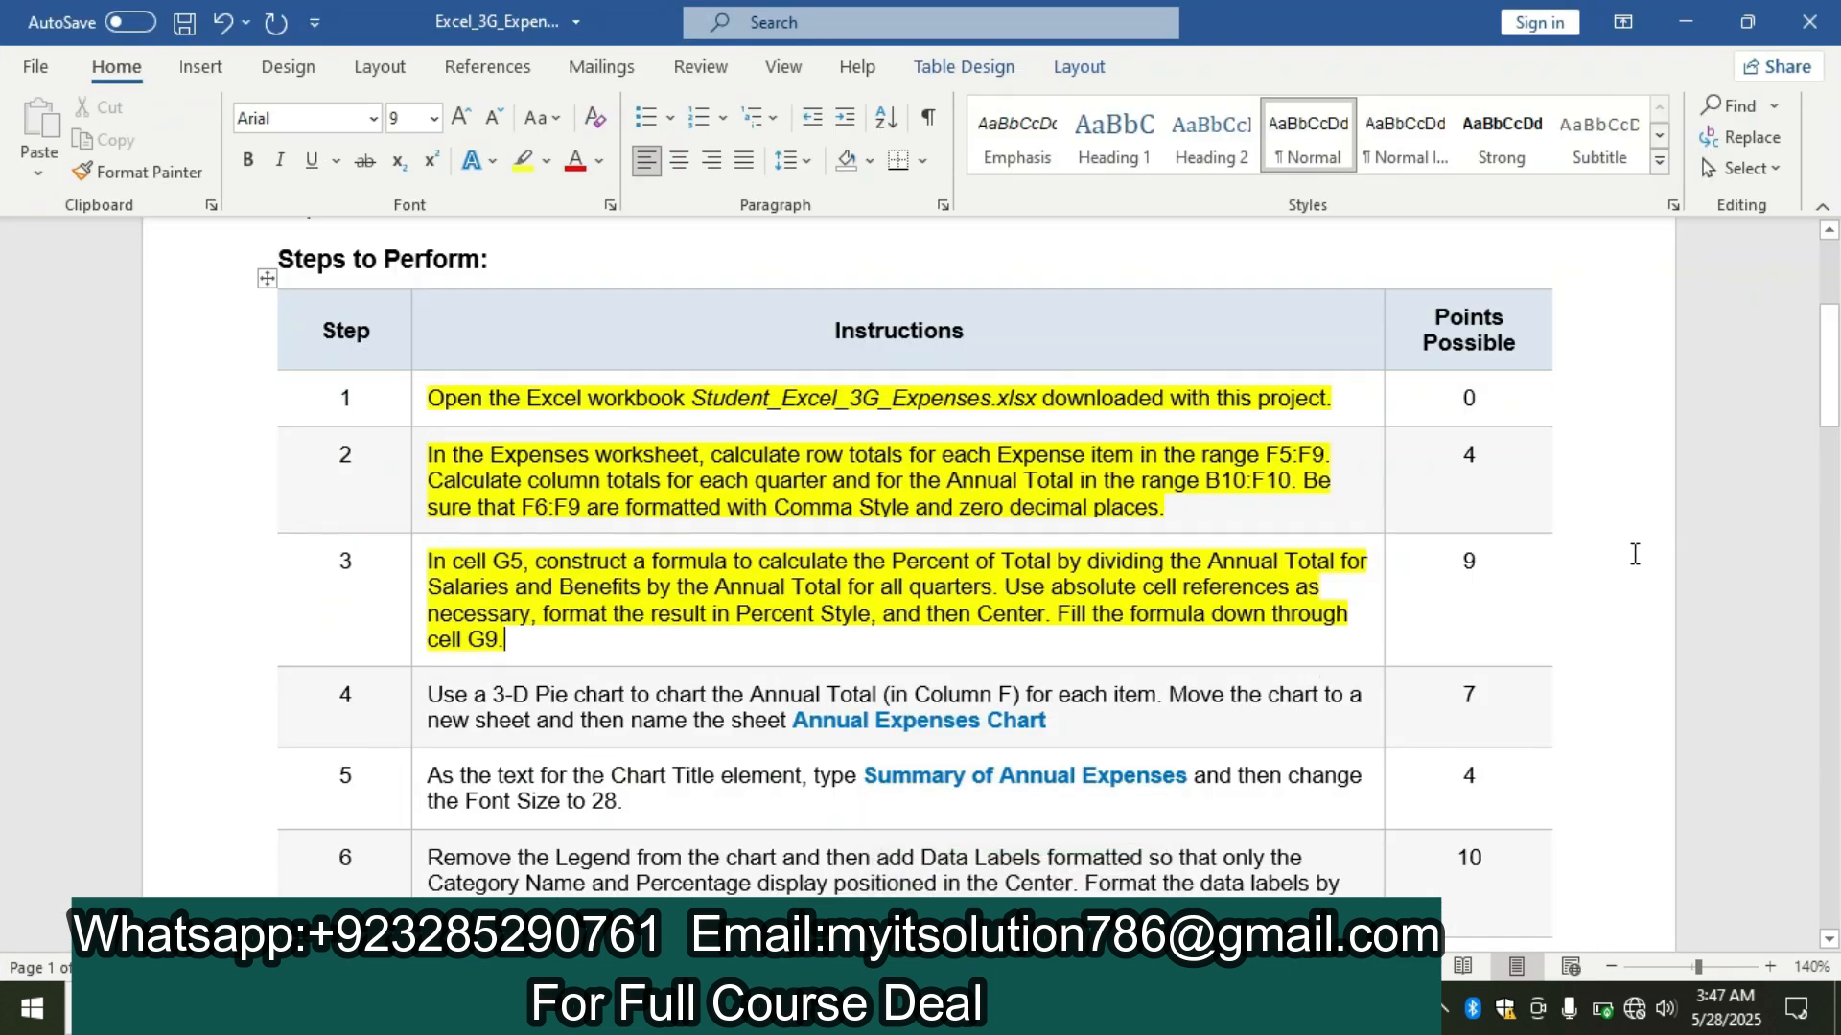
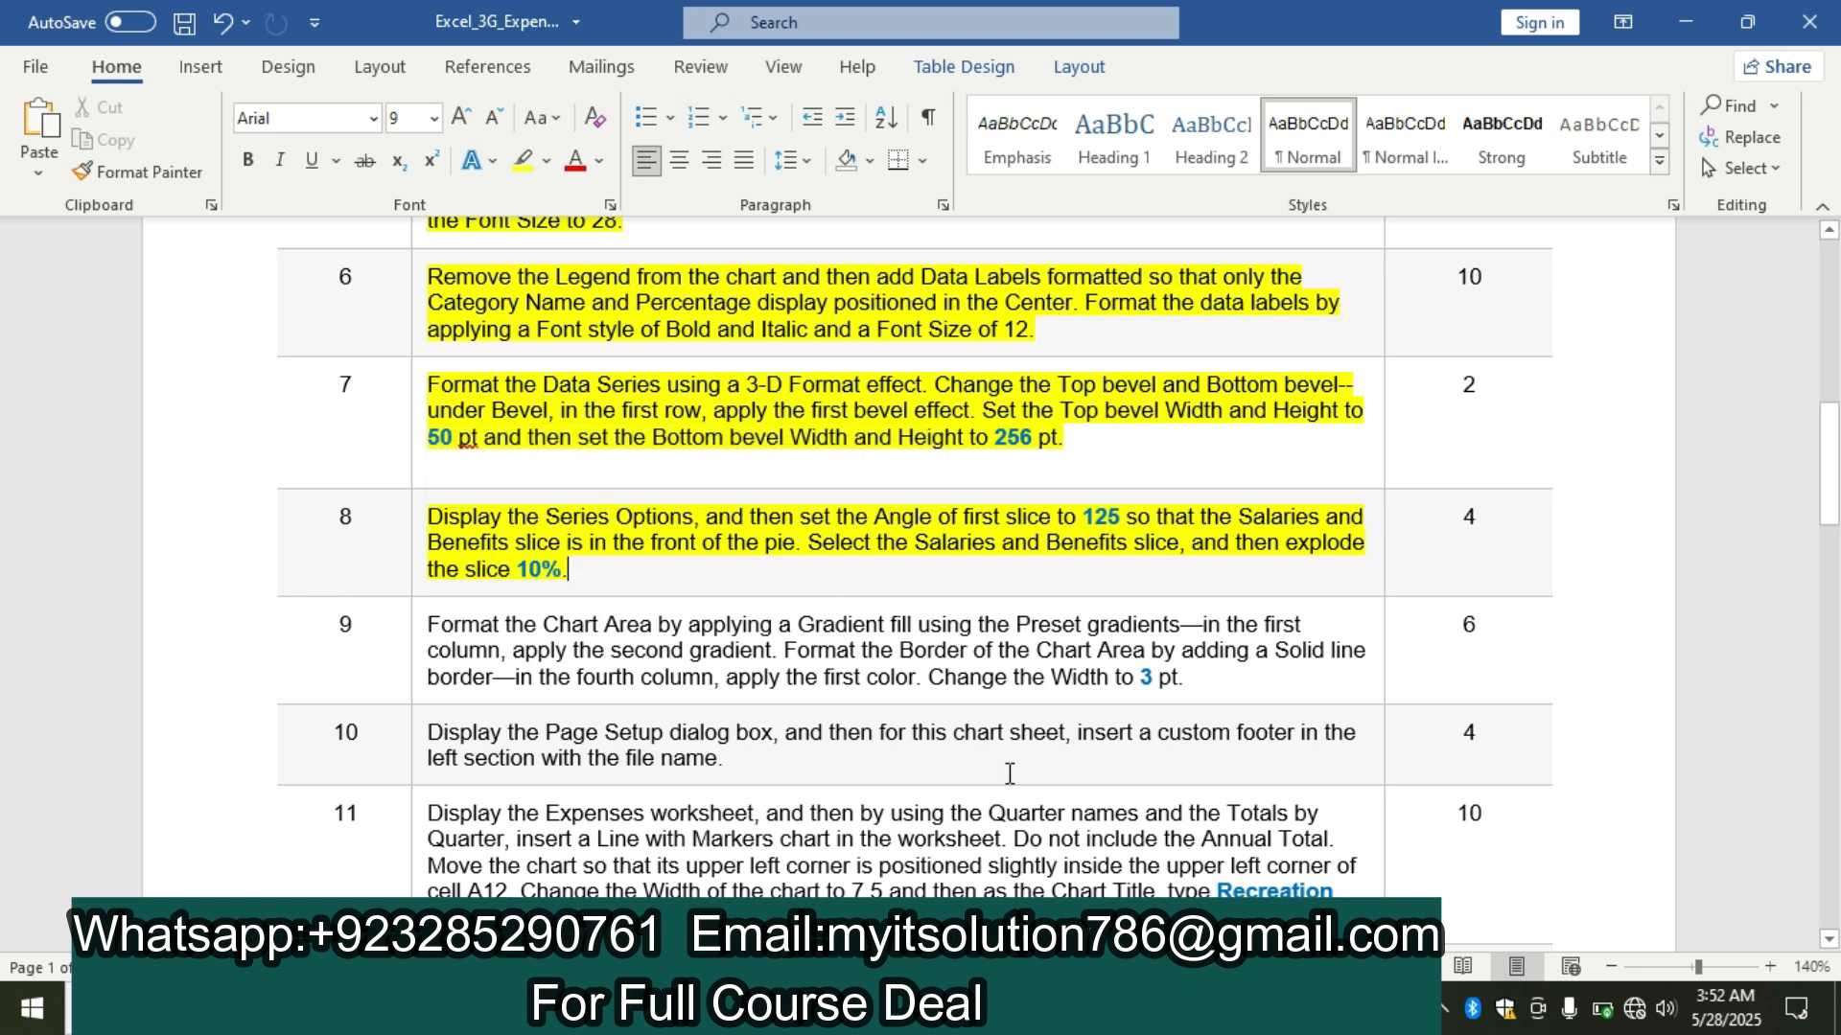
Switch to the Excel workbook, select the whole pie data series and set its angle of first slice to 125°.
click(767, 1008)
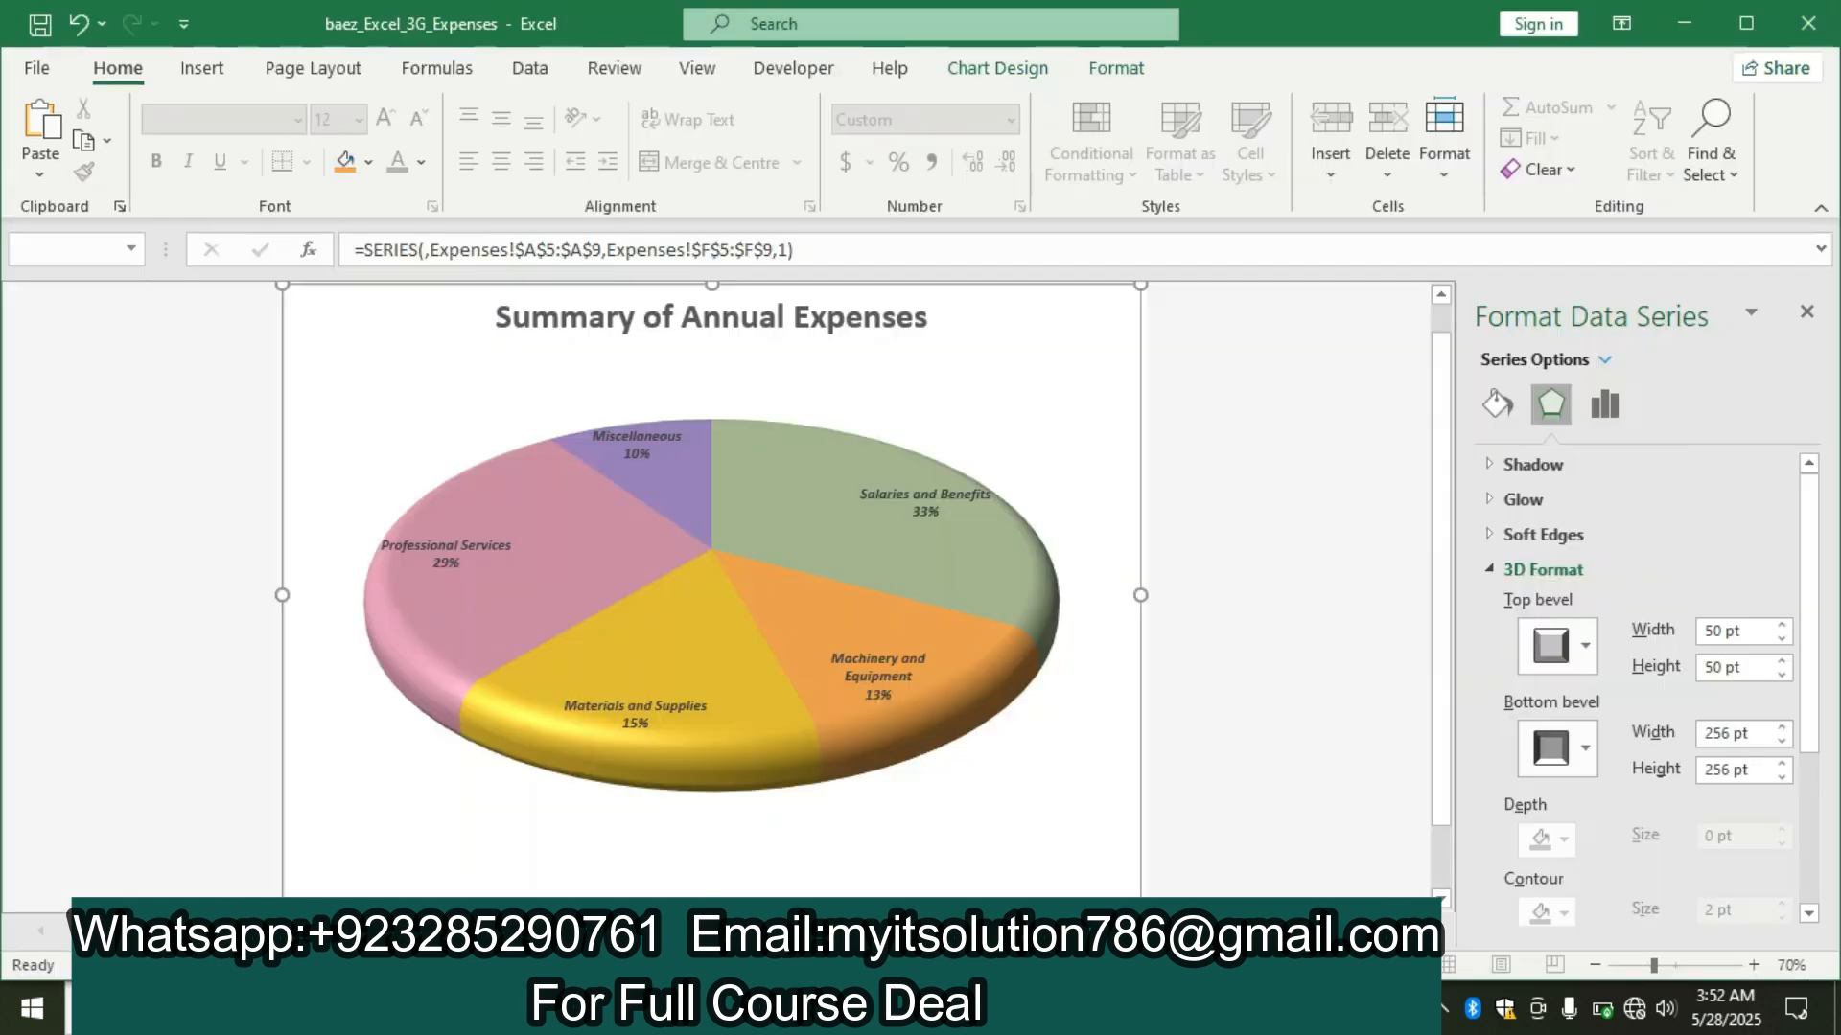
click(836, 530)
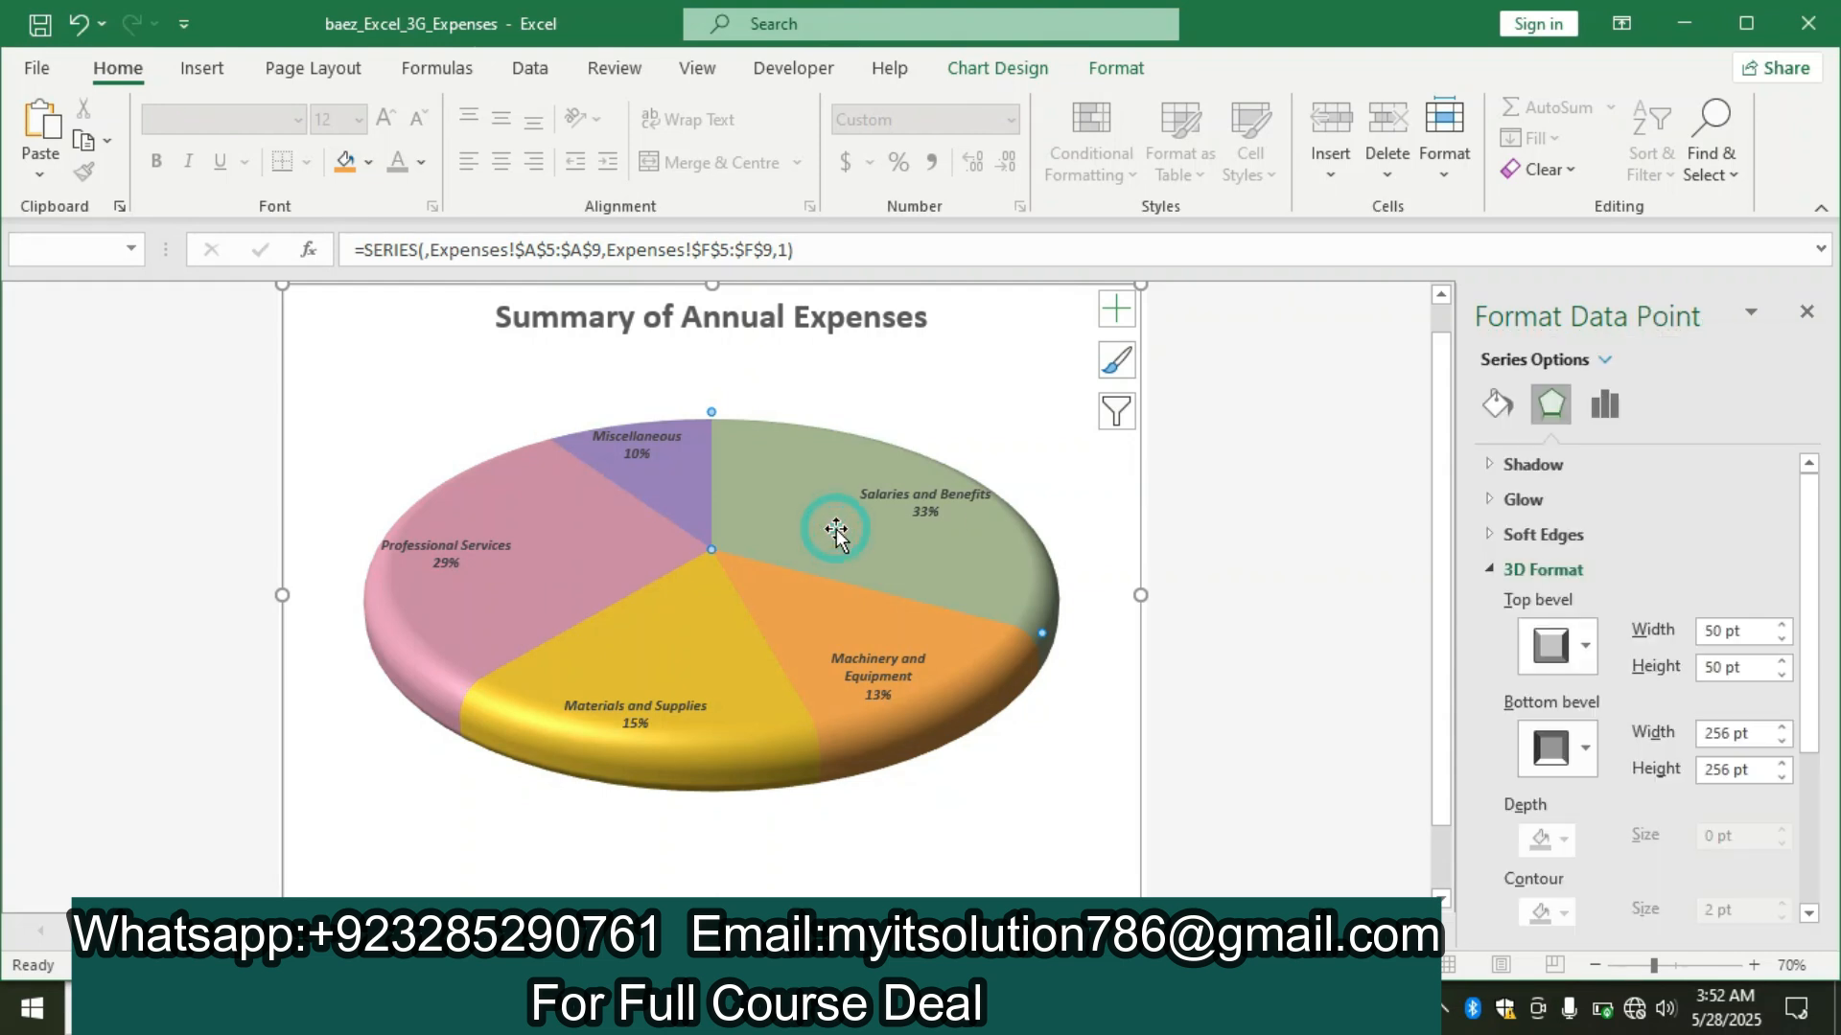
click(738, 609)
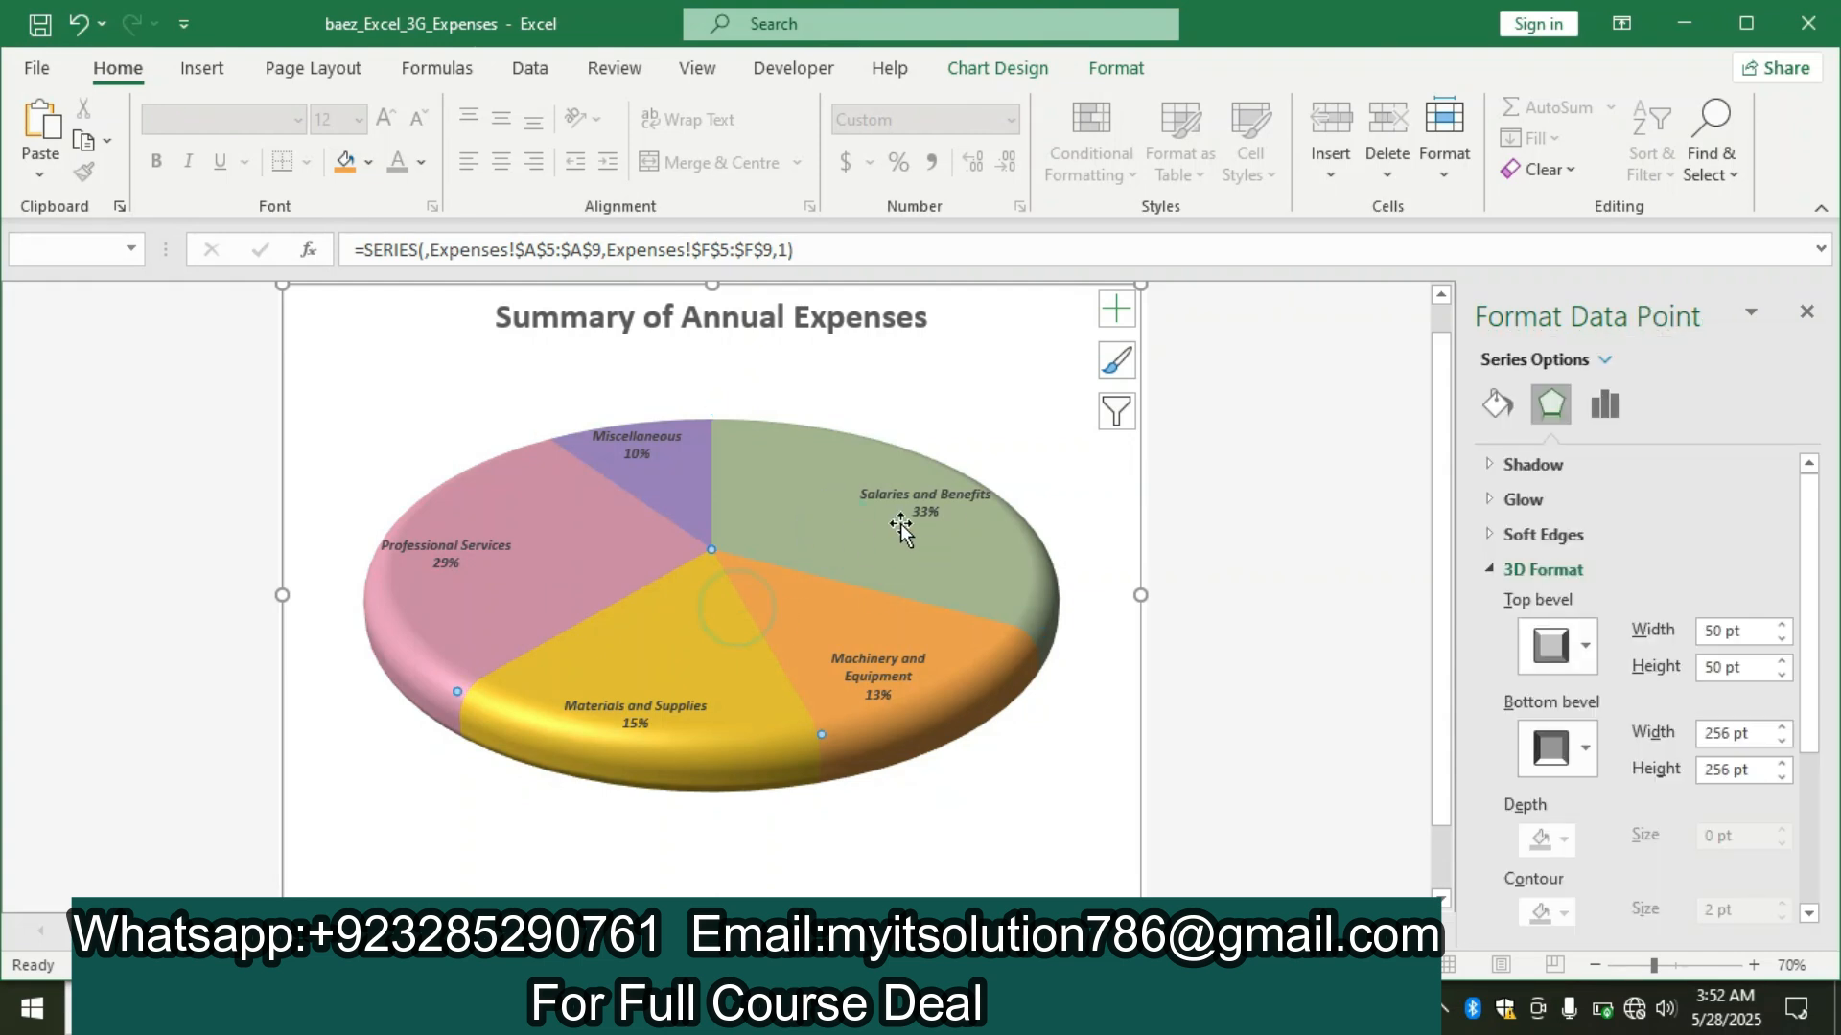
click(1067, 408)
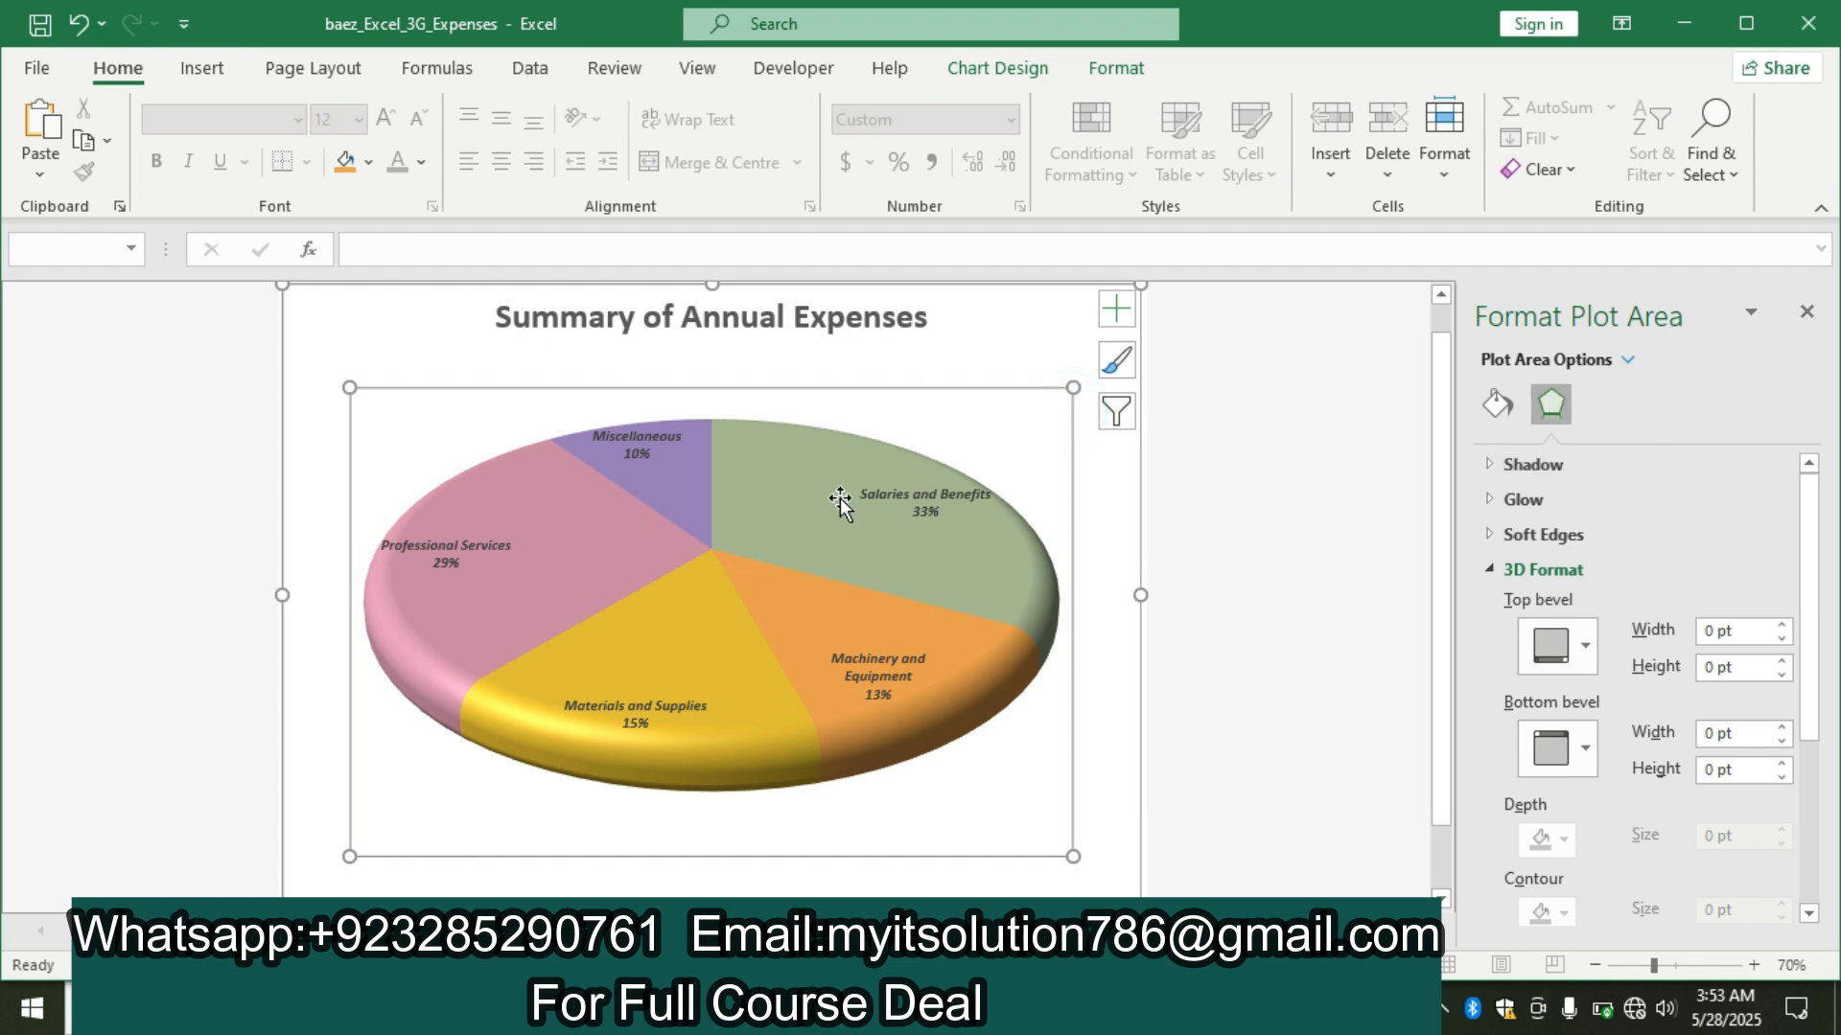
click(827, 524)
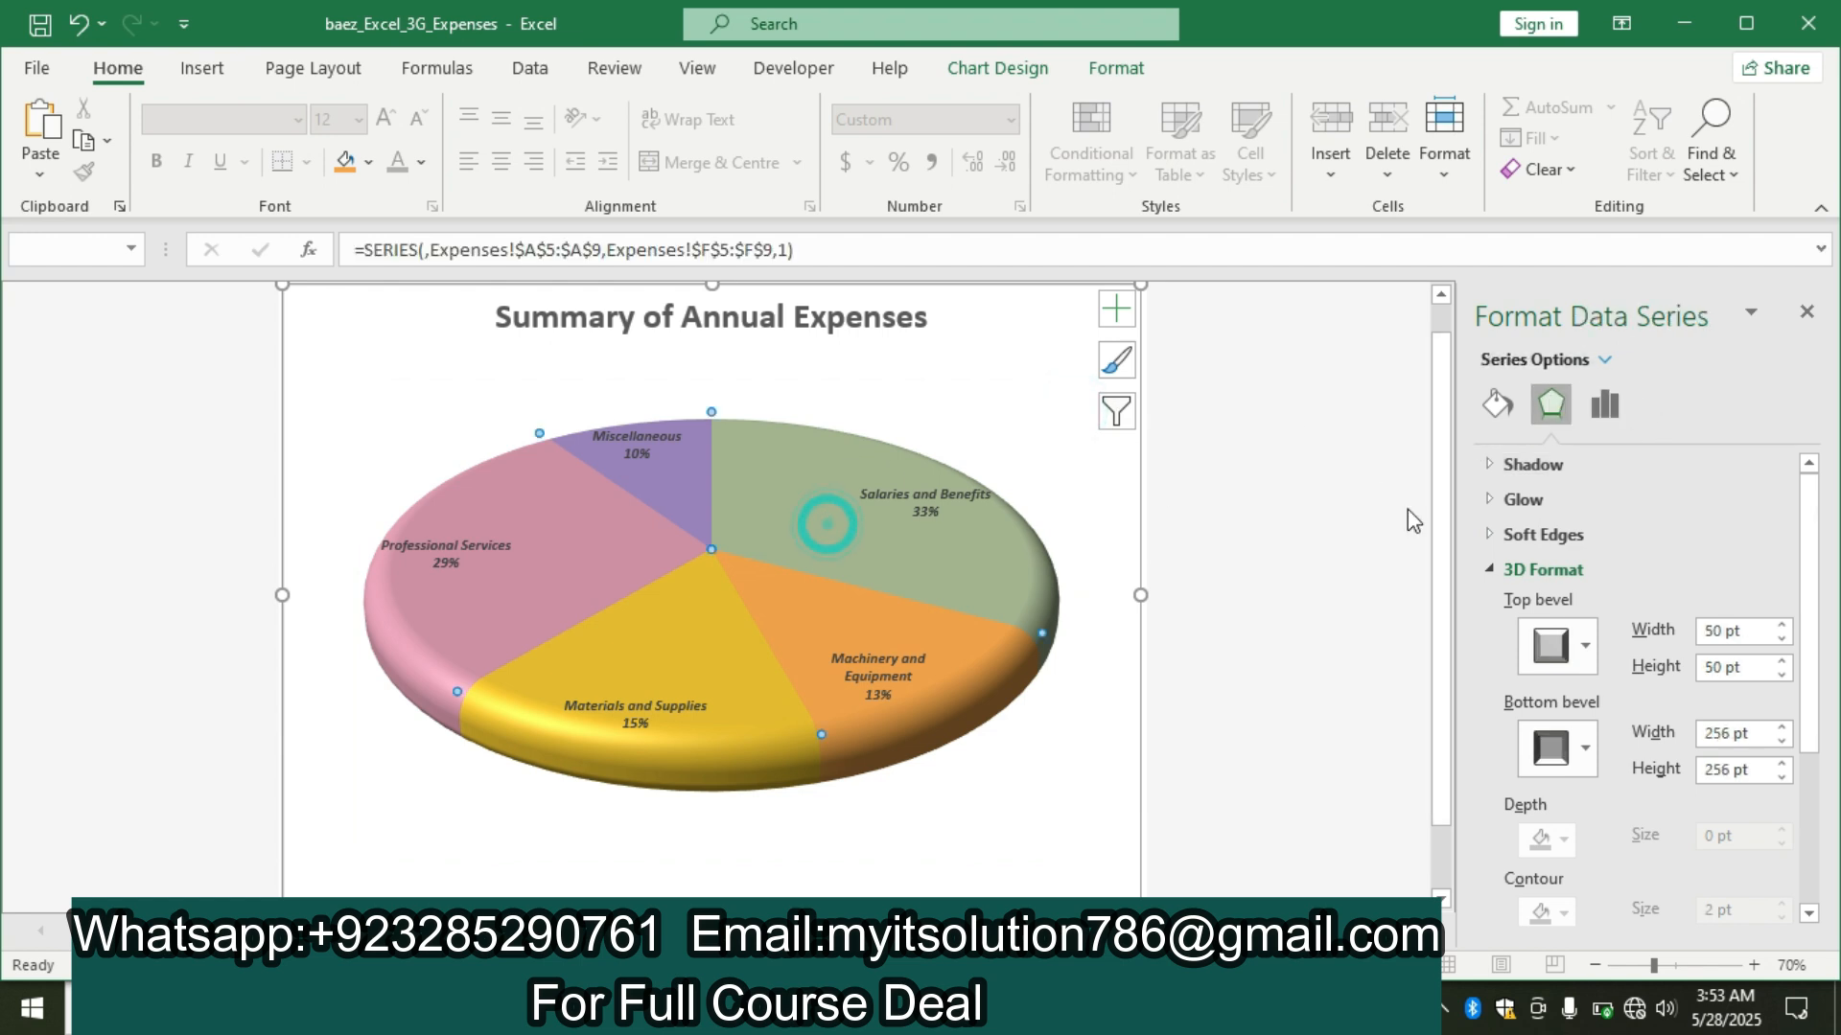
click(1601, 418)
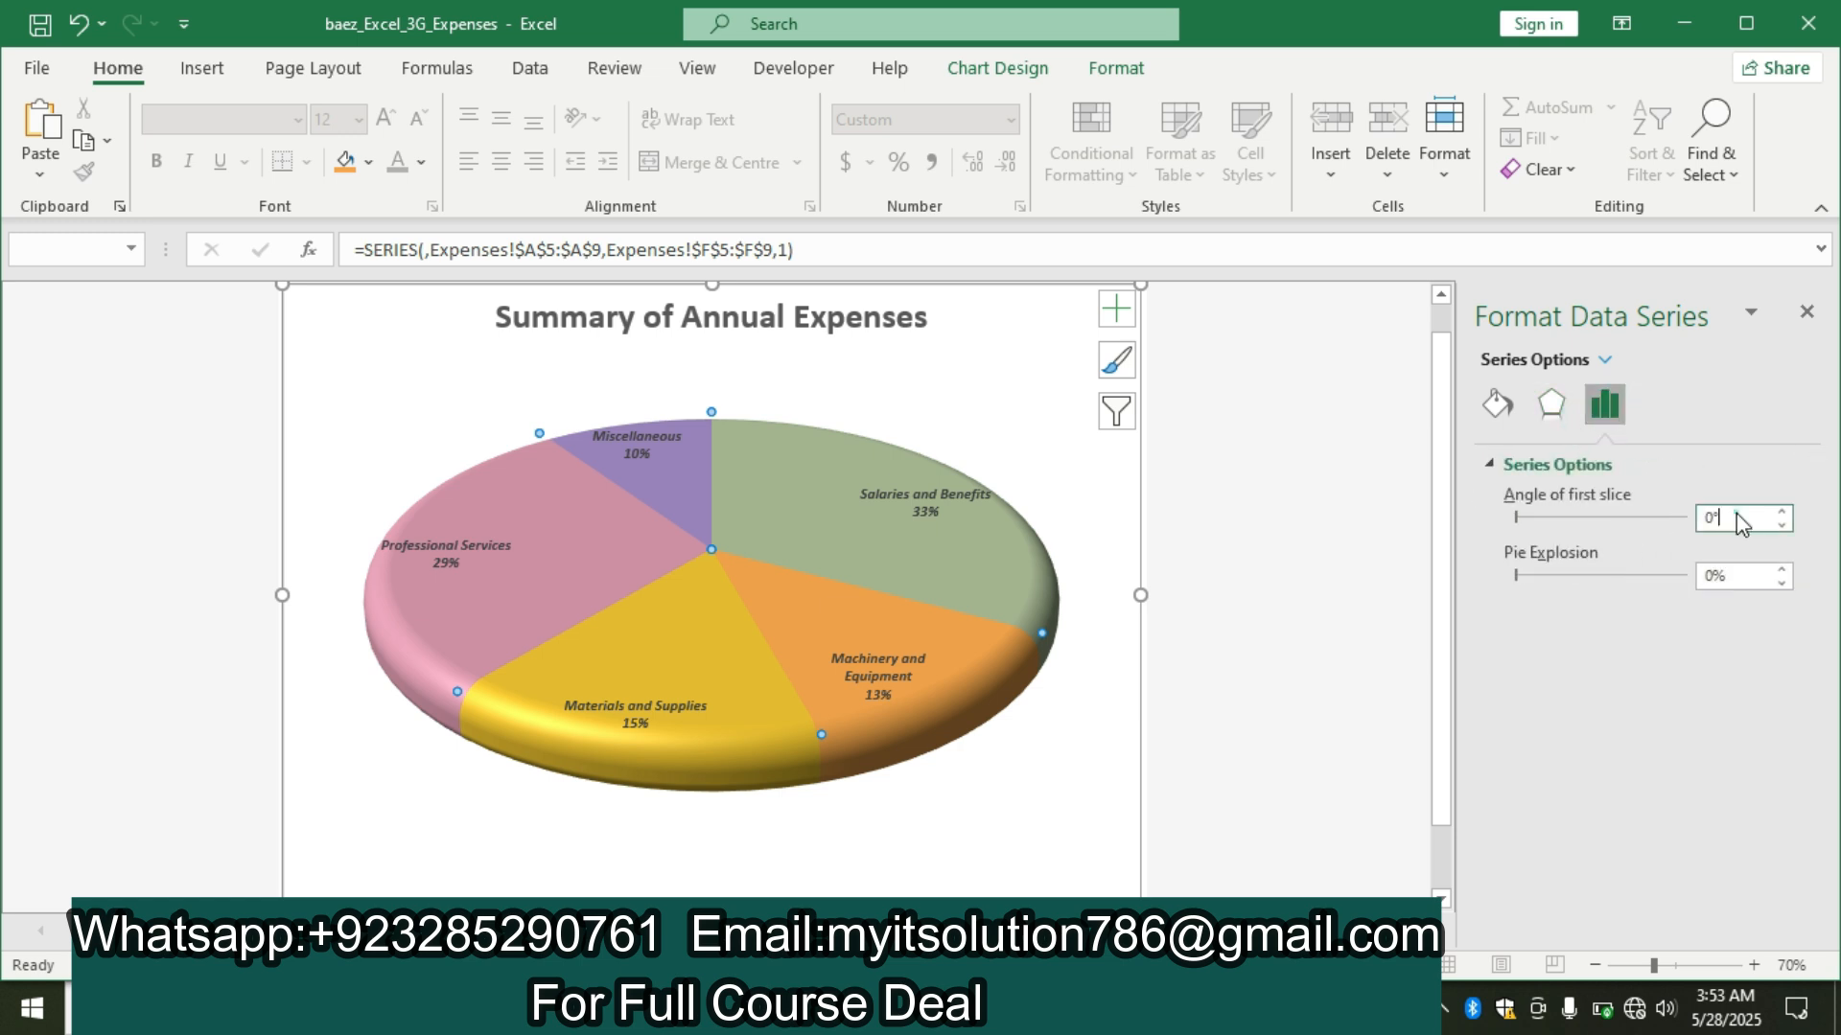
key(BackSpace)
key(BackSpace)
text(125)
key(Return)
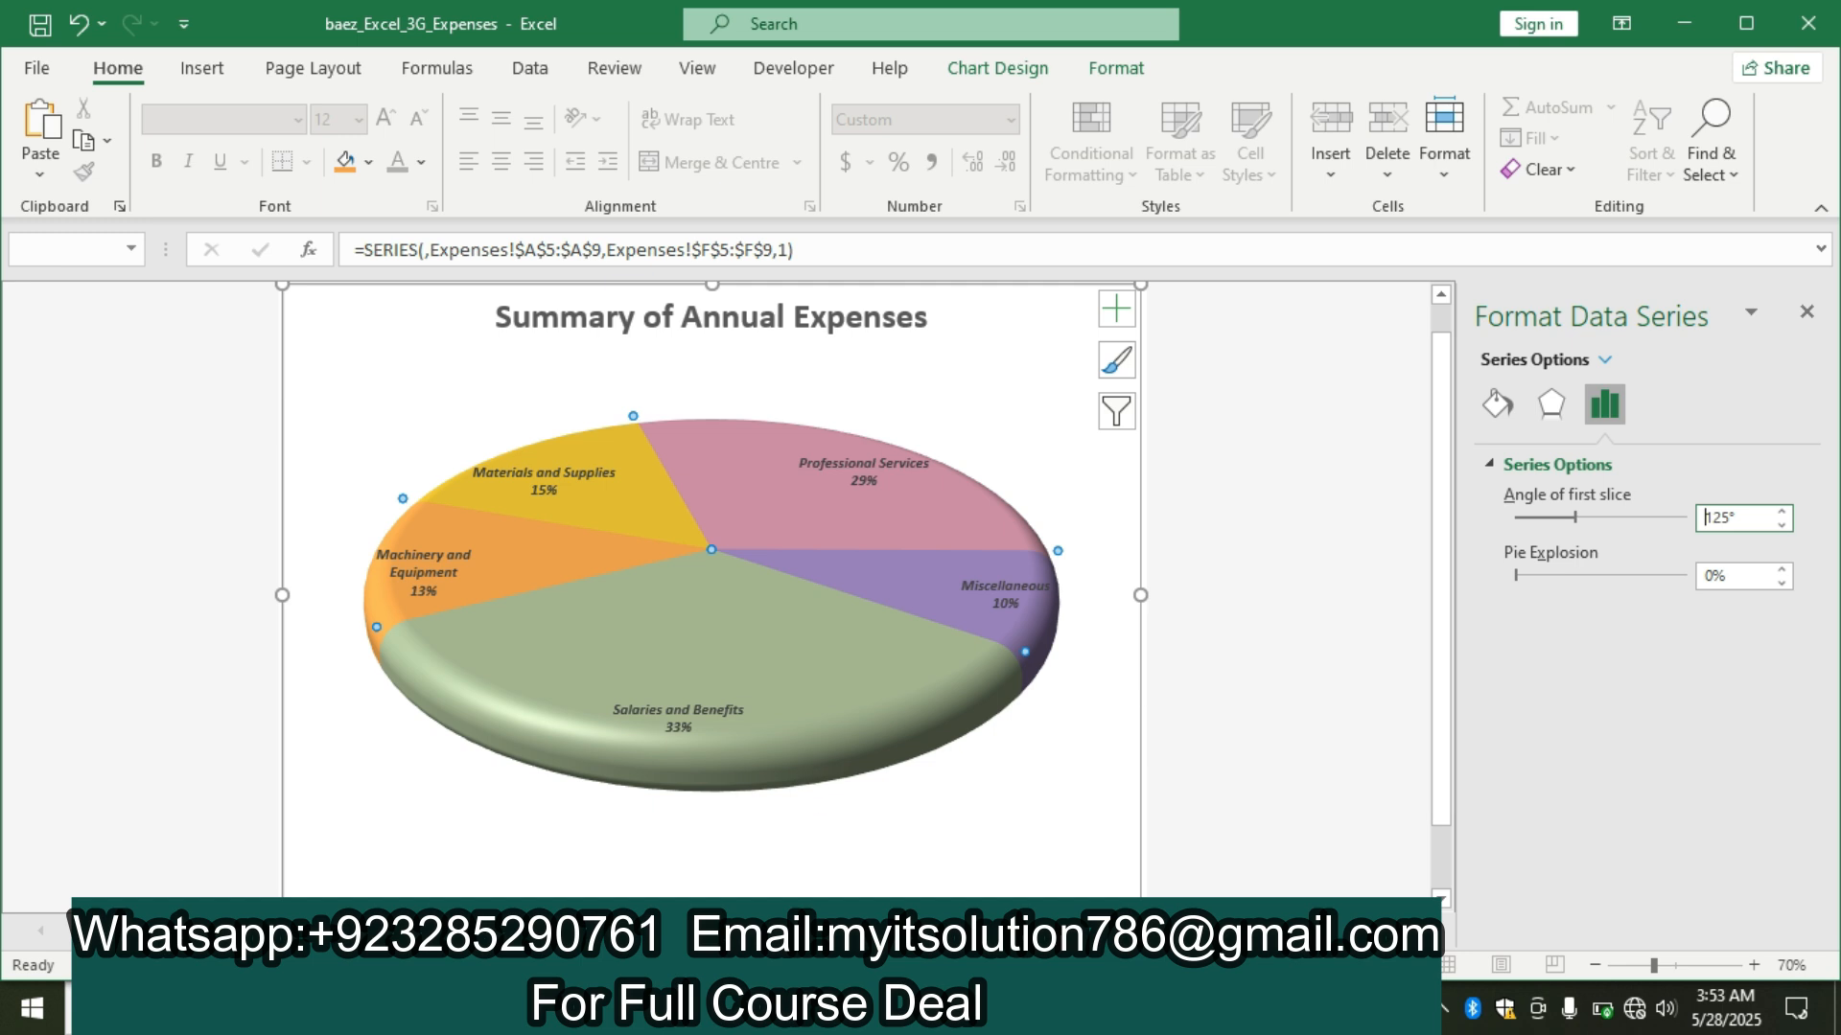
Recheck the Word instructions, select only the Salaries and Benefits slice in Excel and set its point explosion to 10%.
click(851, 1009)
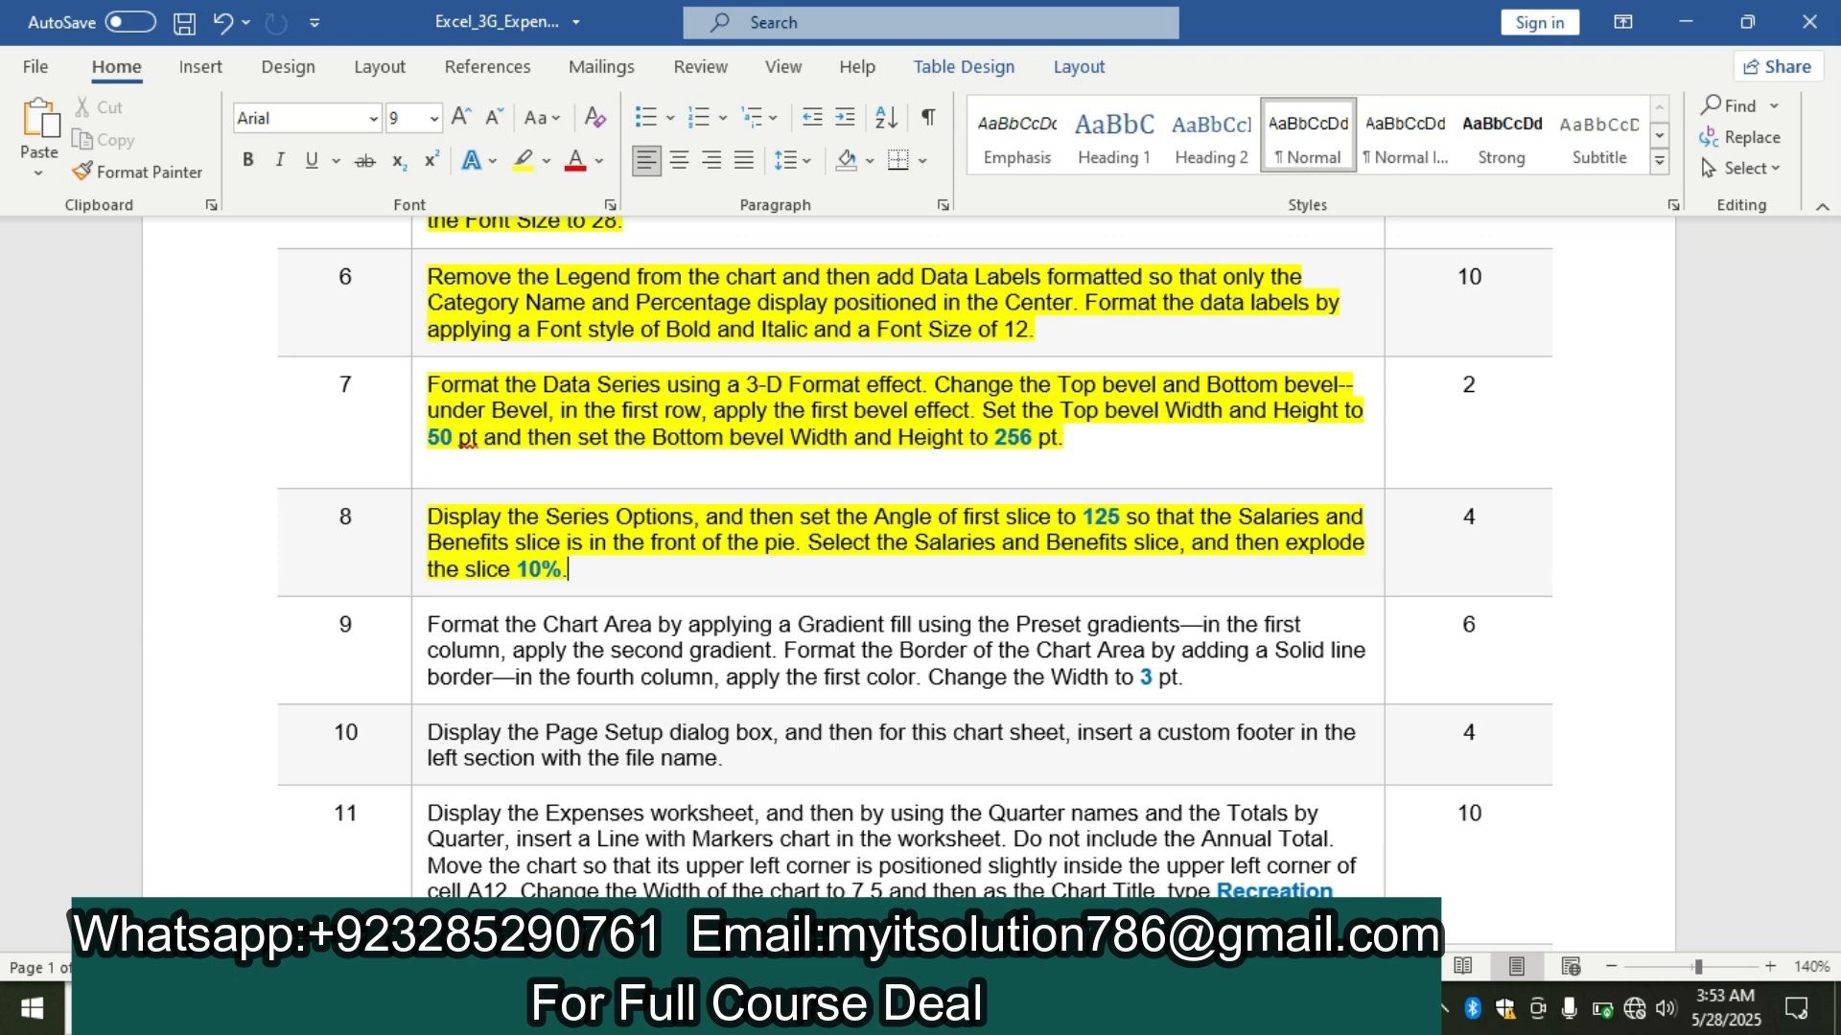
click(1018, 1009)
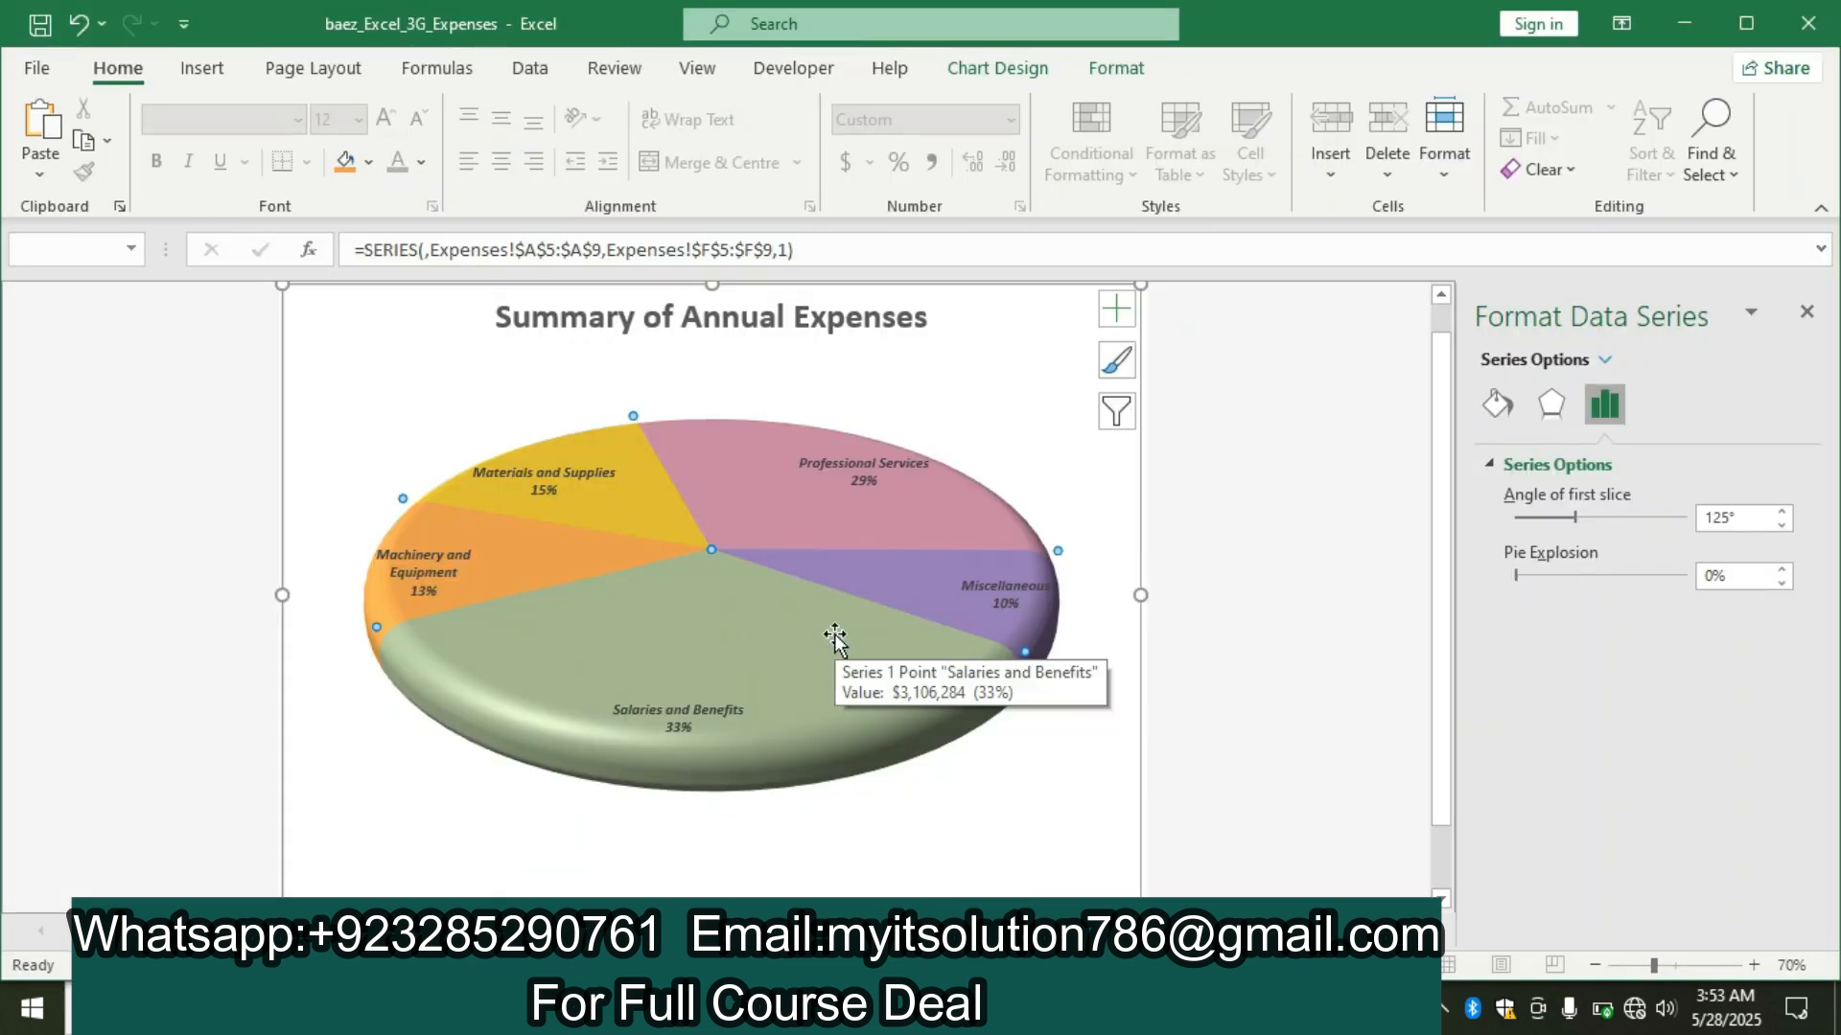
click(671, 657)
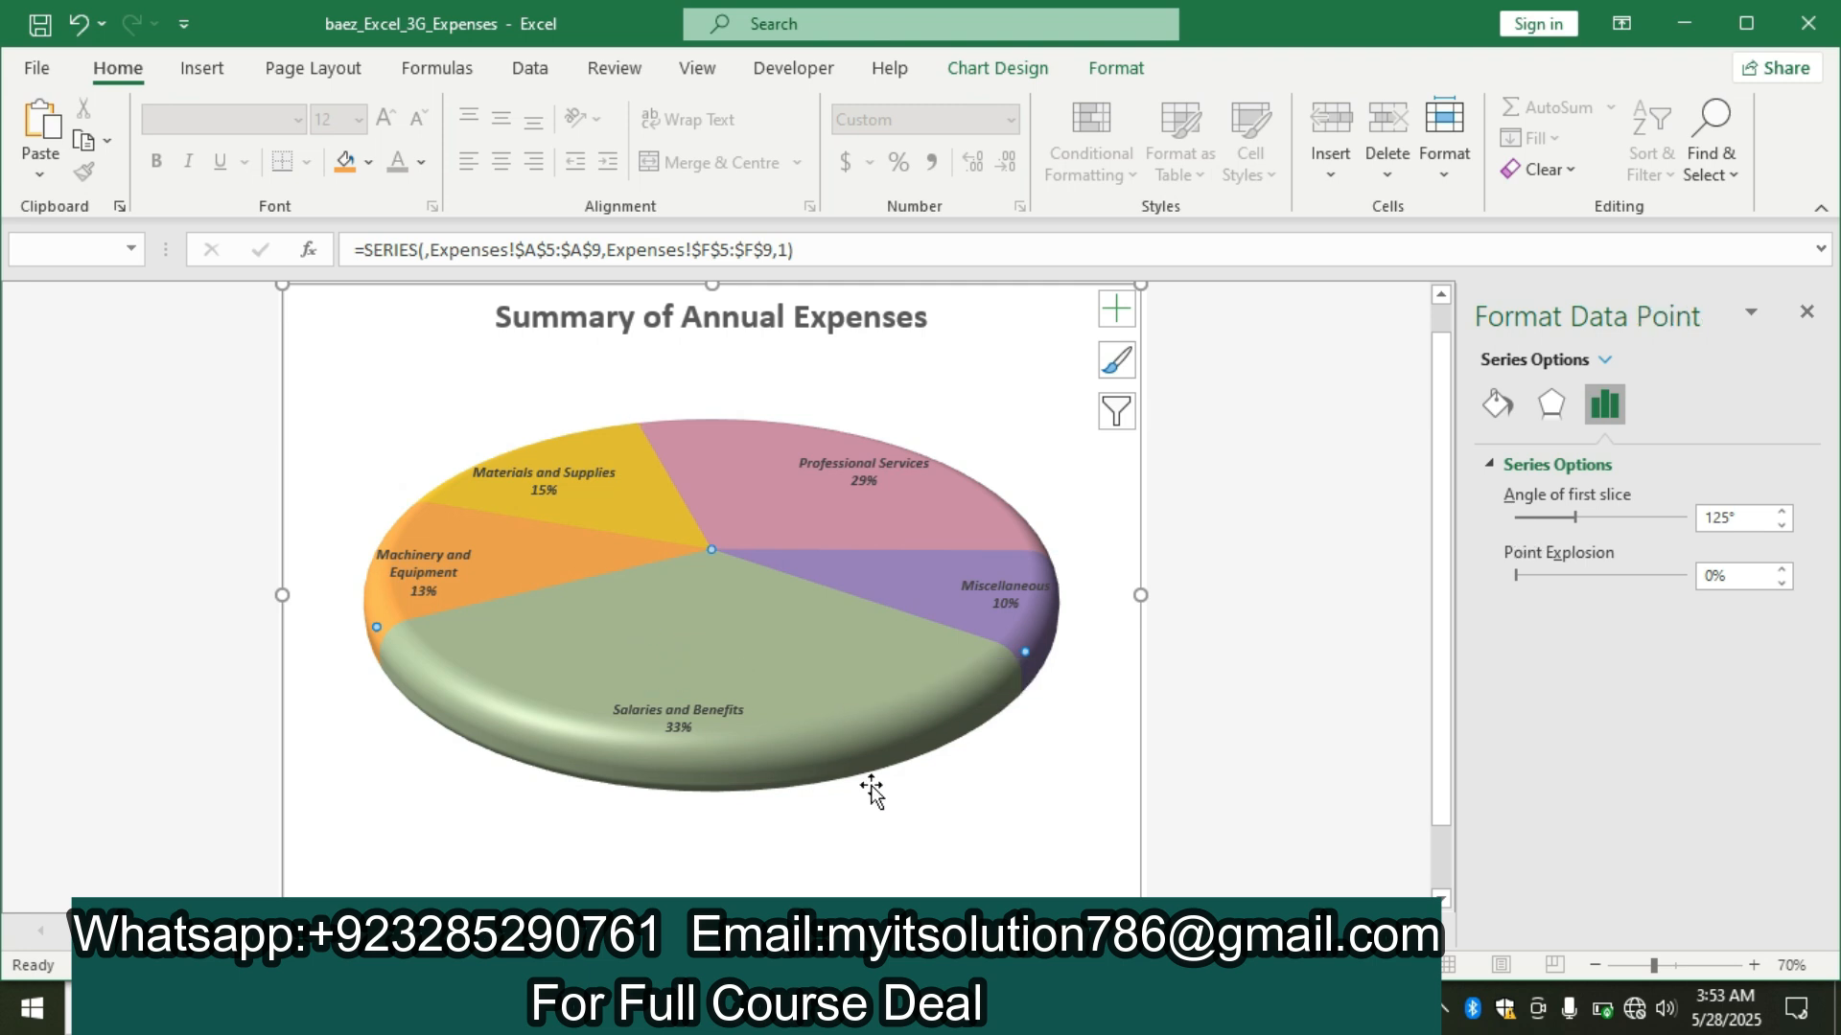
key(alt+Tab)
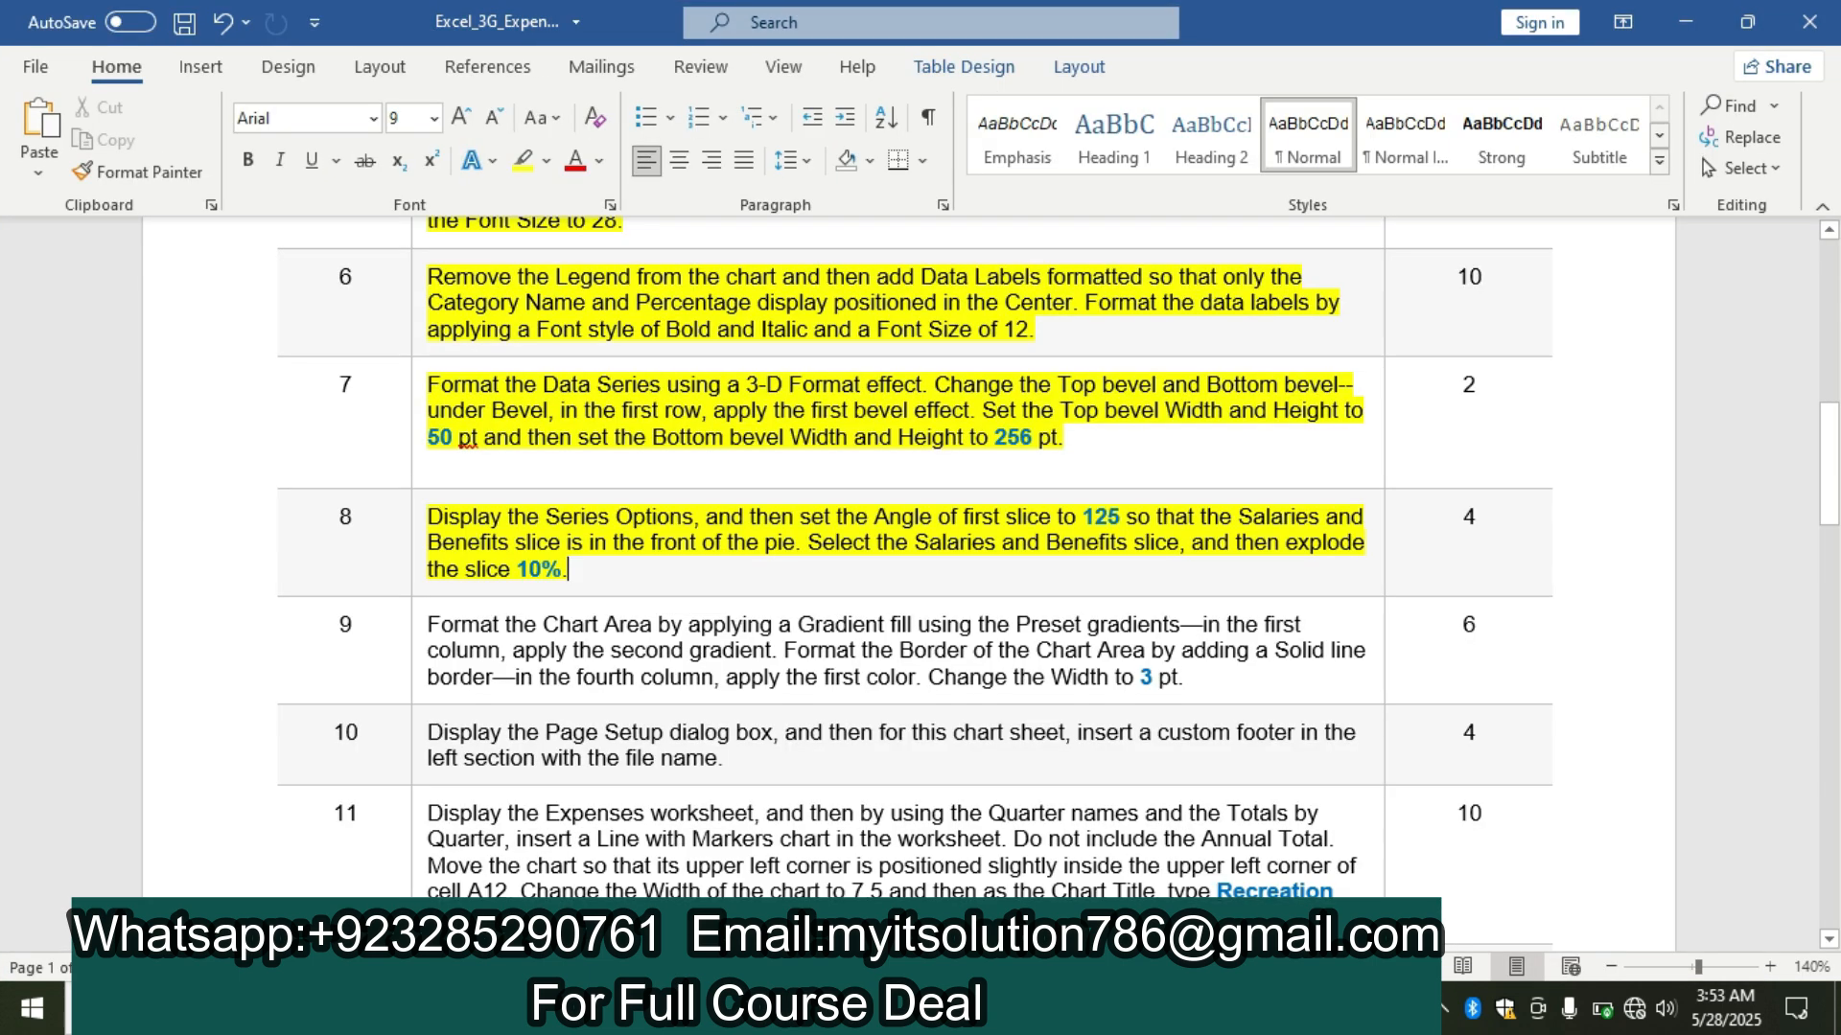
key(alt+Tab)
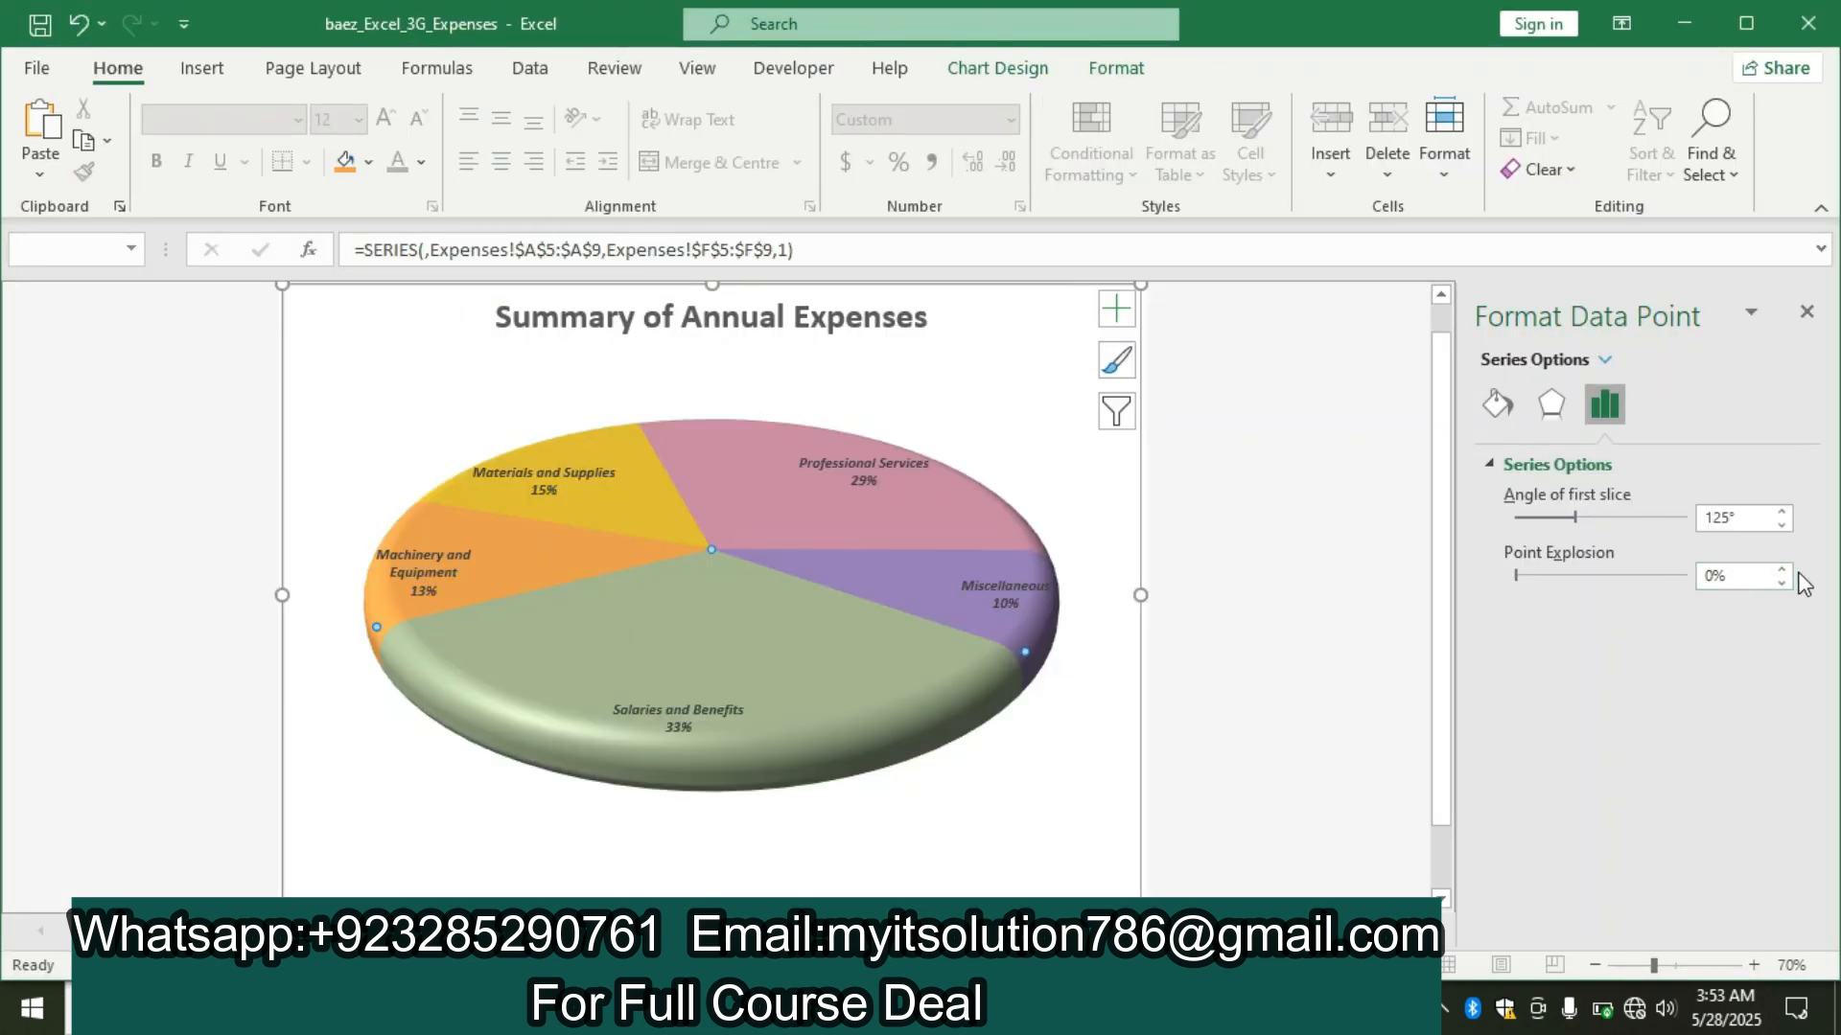
click(1781, 568)
click(1781, 569)
click(1781, 568)
click(1781, 568)
click(1781, 568)
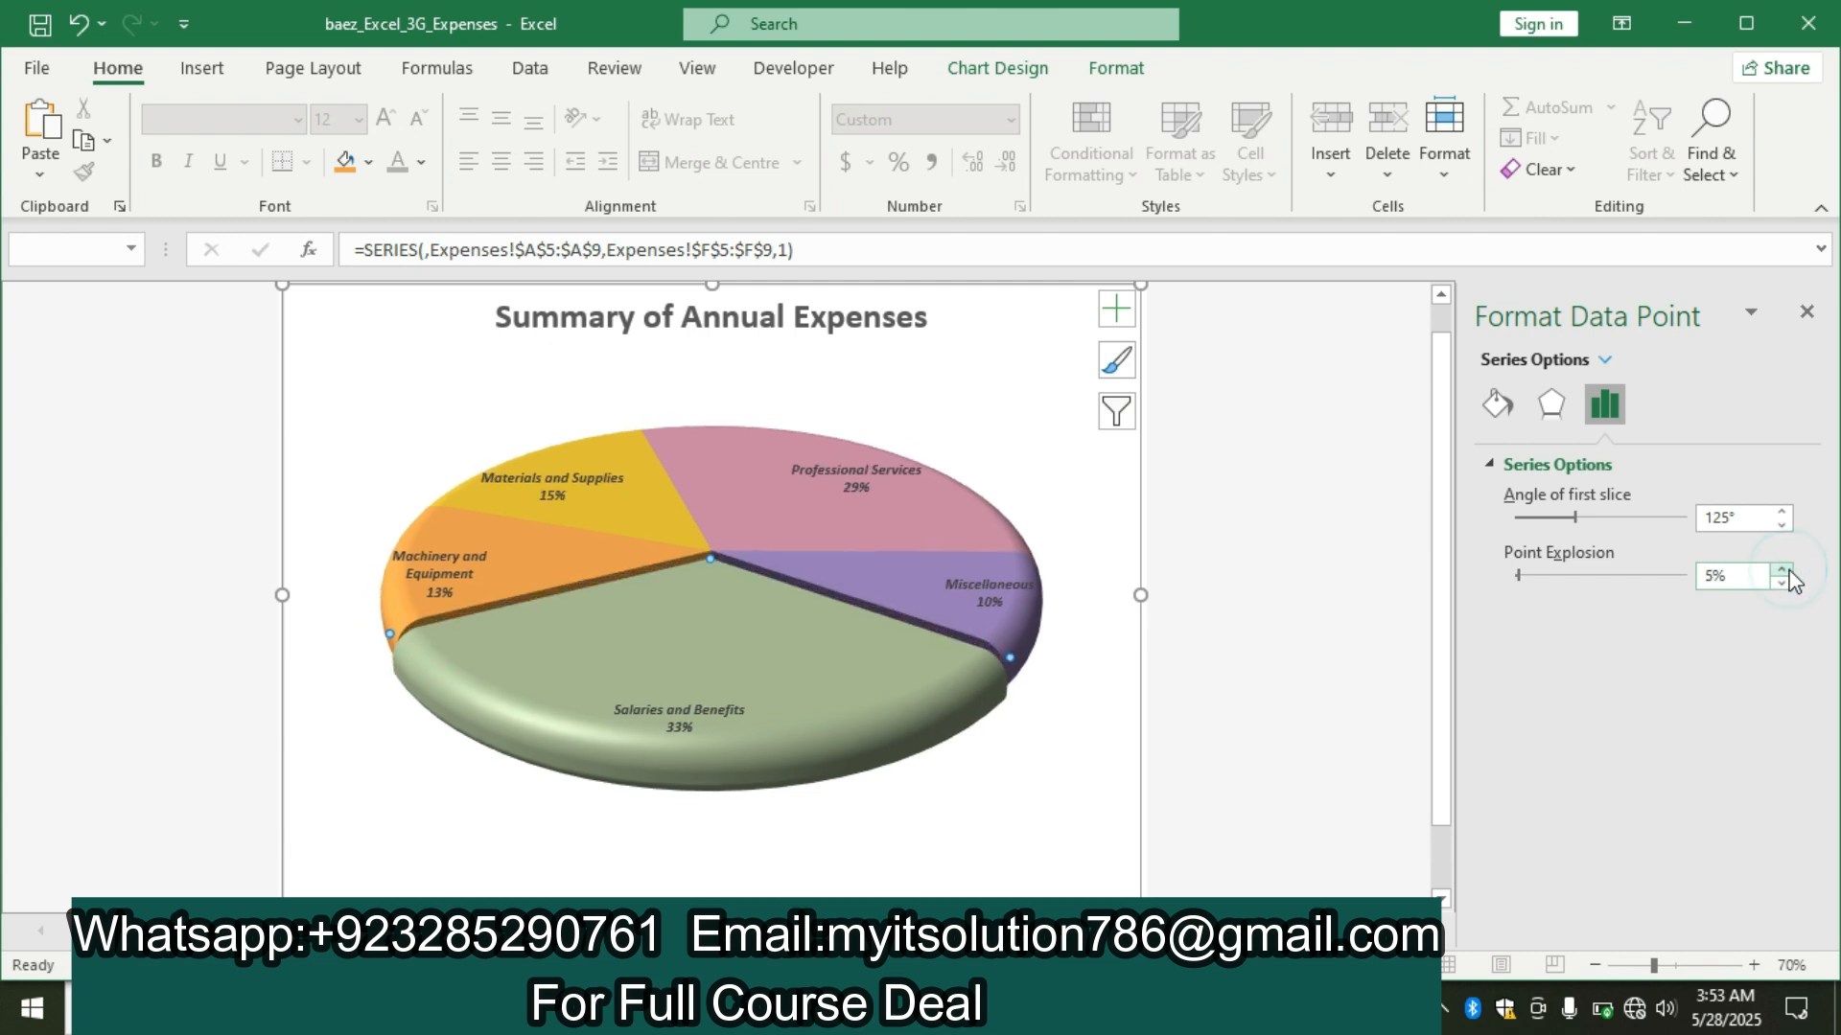
click(1781, 569)
click(1781, 568)
click(1781, 569)
click(1781, 569)
click(1781, 569)
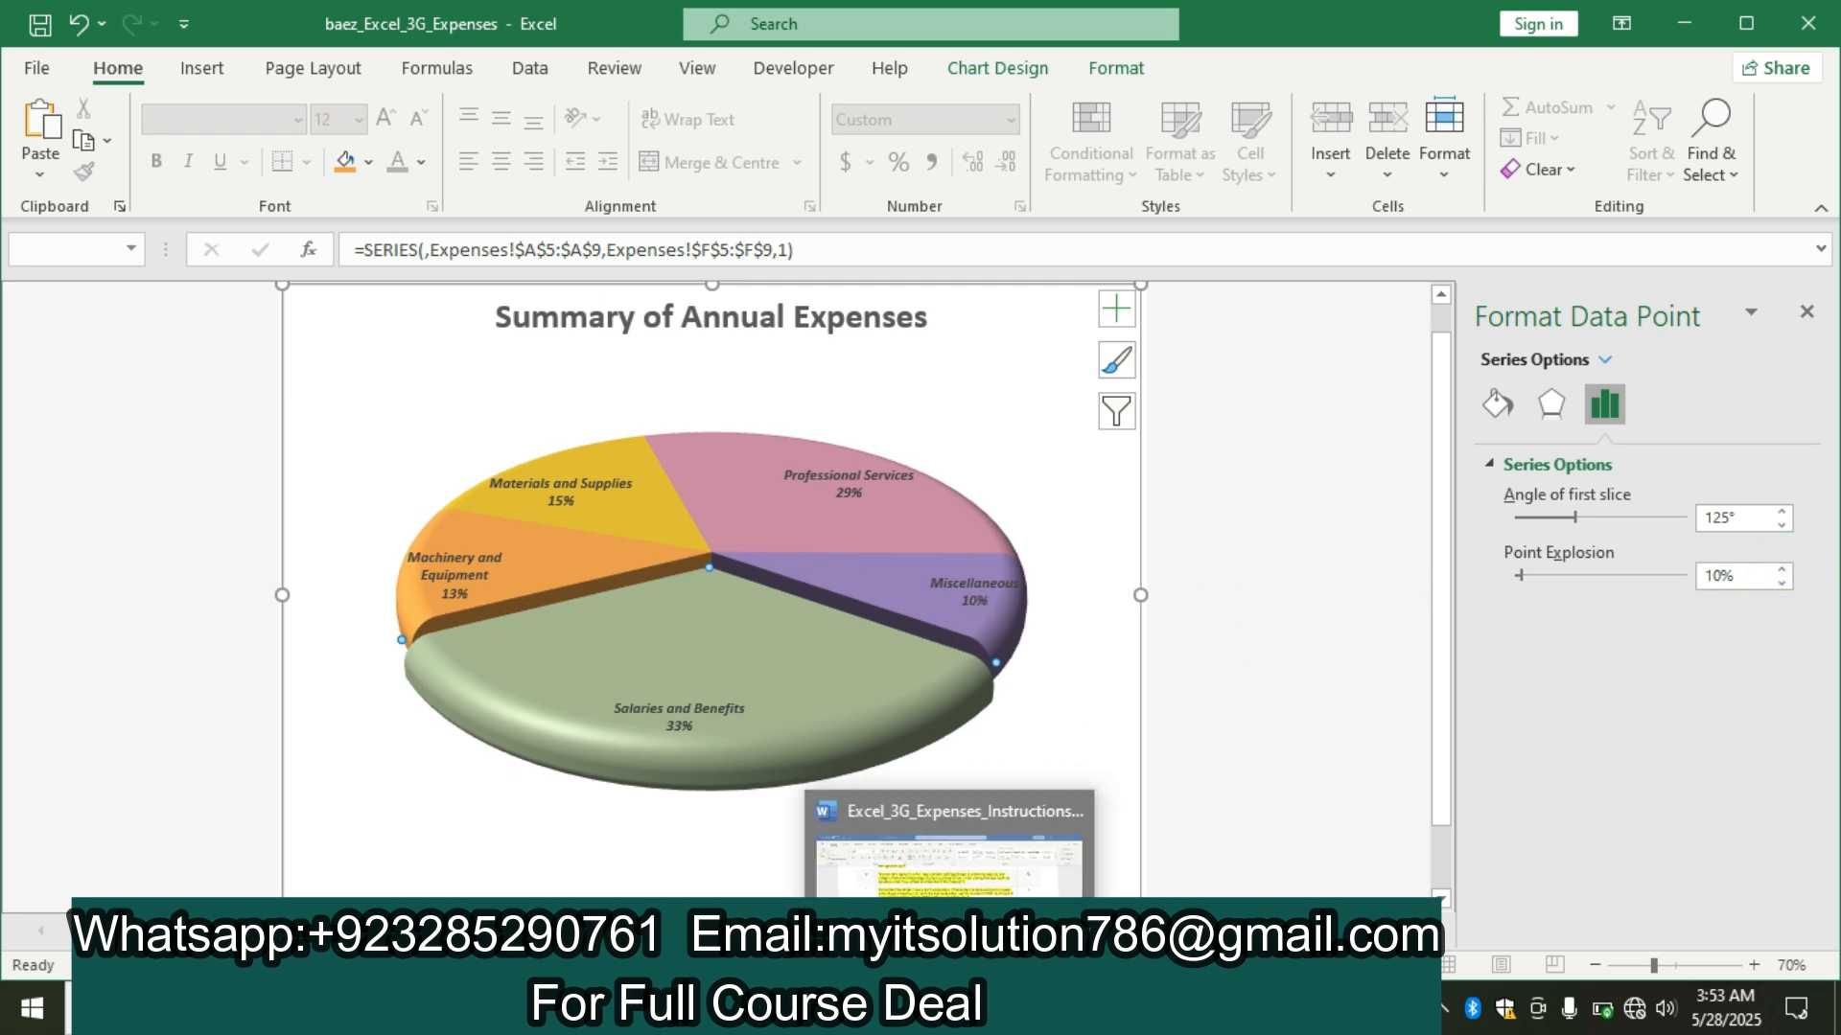
Switch to the Word instructions and highlight the step 9 text in yellow.
click(997, 1009)
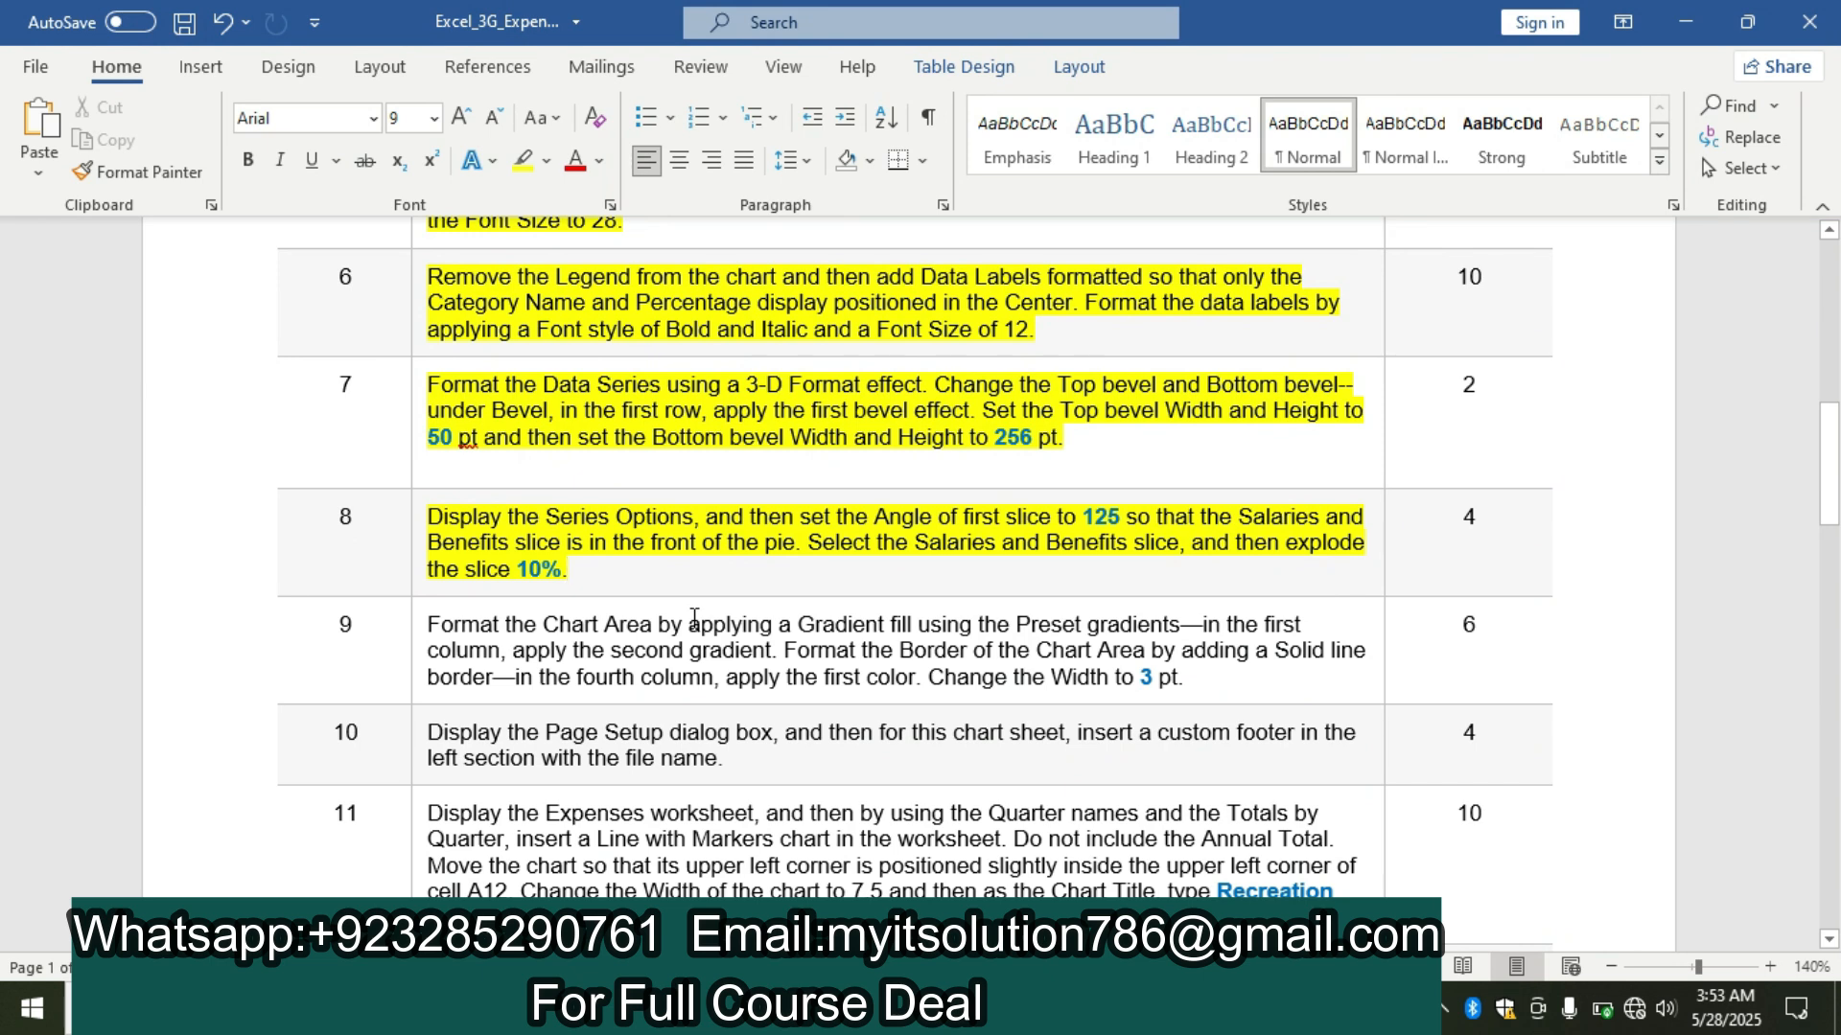
click(417, 638)
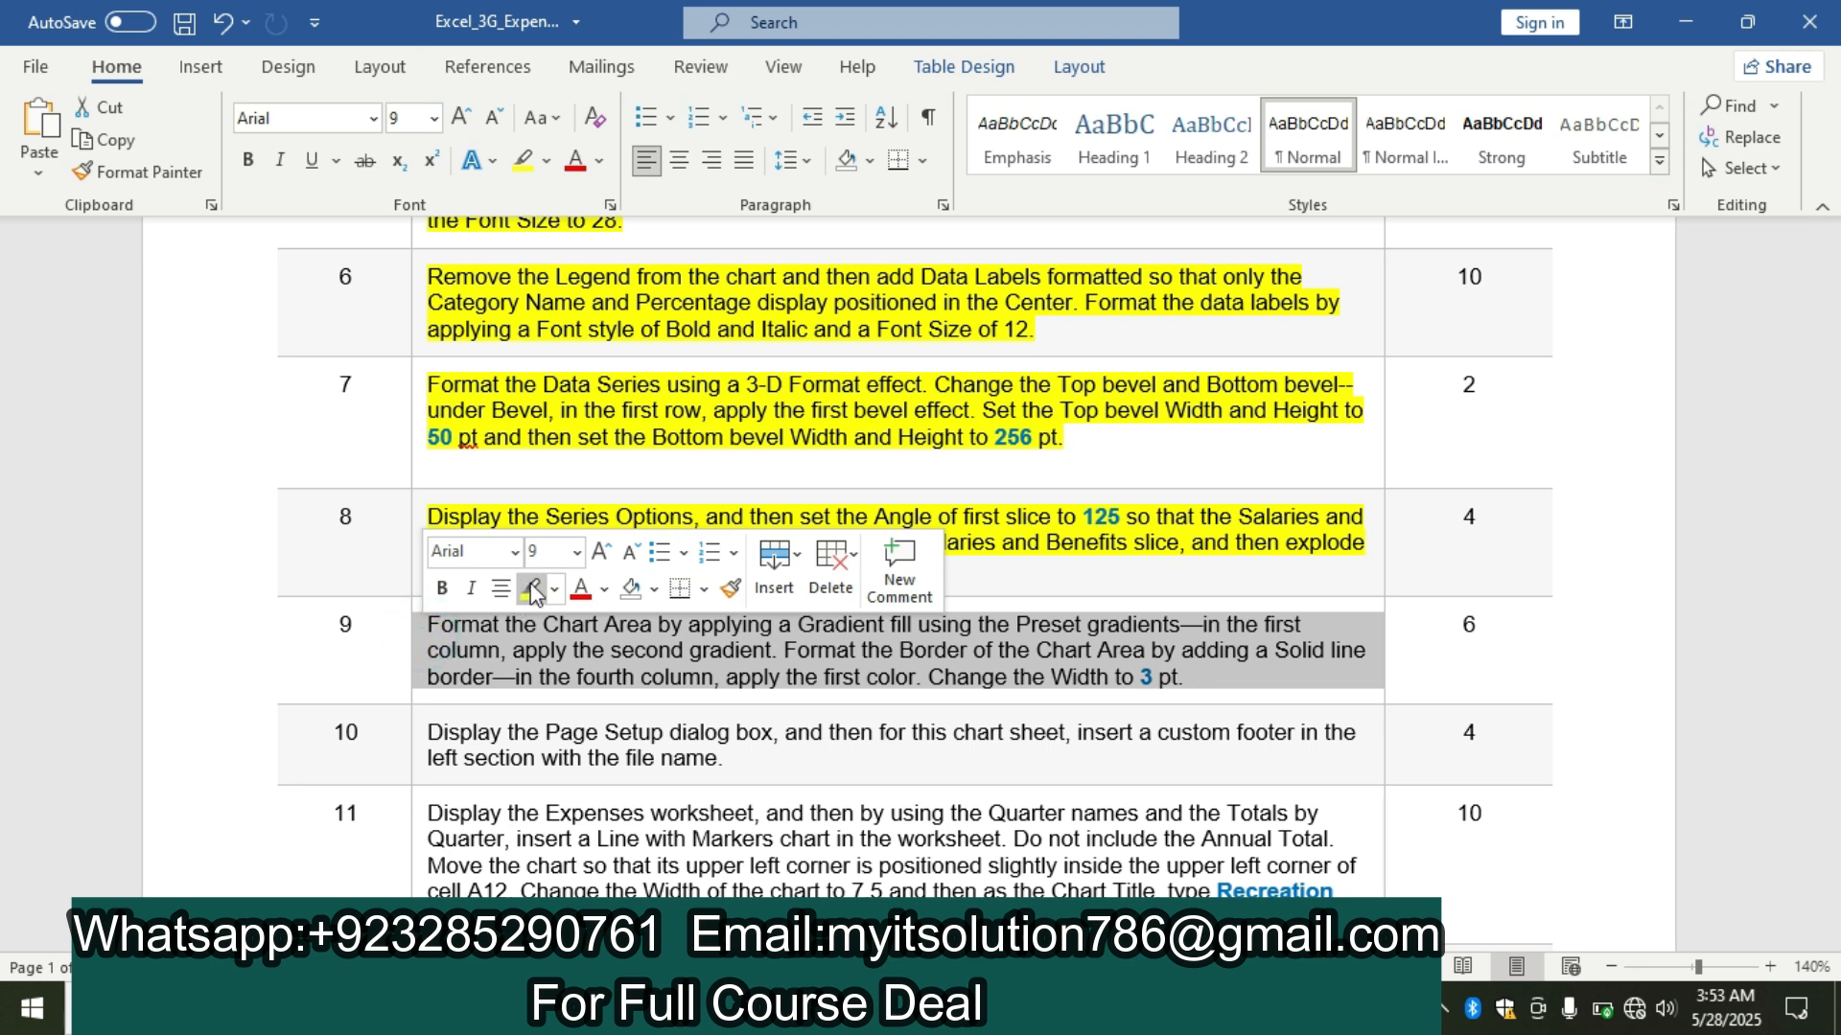
click(530, 585)
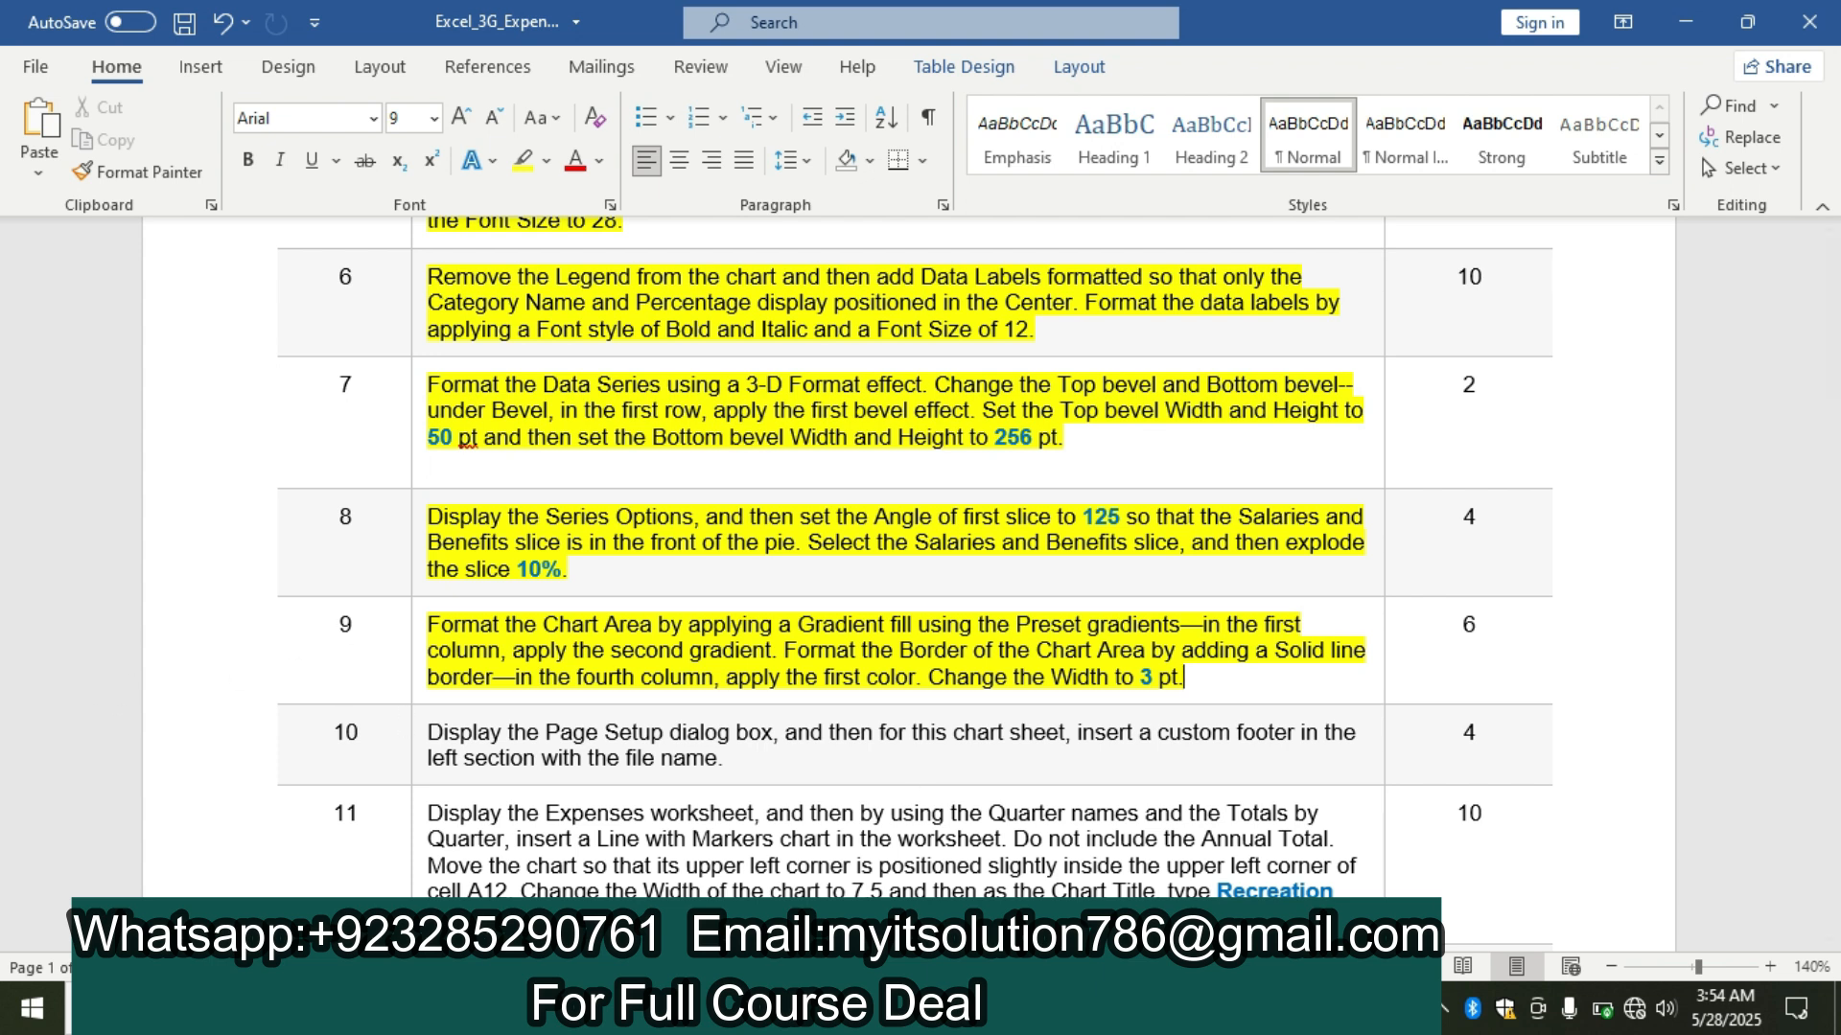
Switch to the Excel workbook, select the pie chart's chart area and give it a gradient fill.
click(882, 1008)
click(1031, 369)
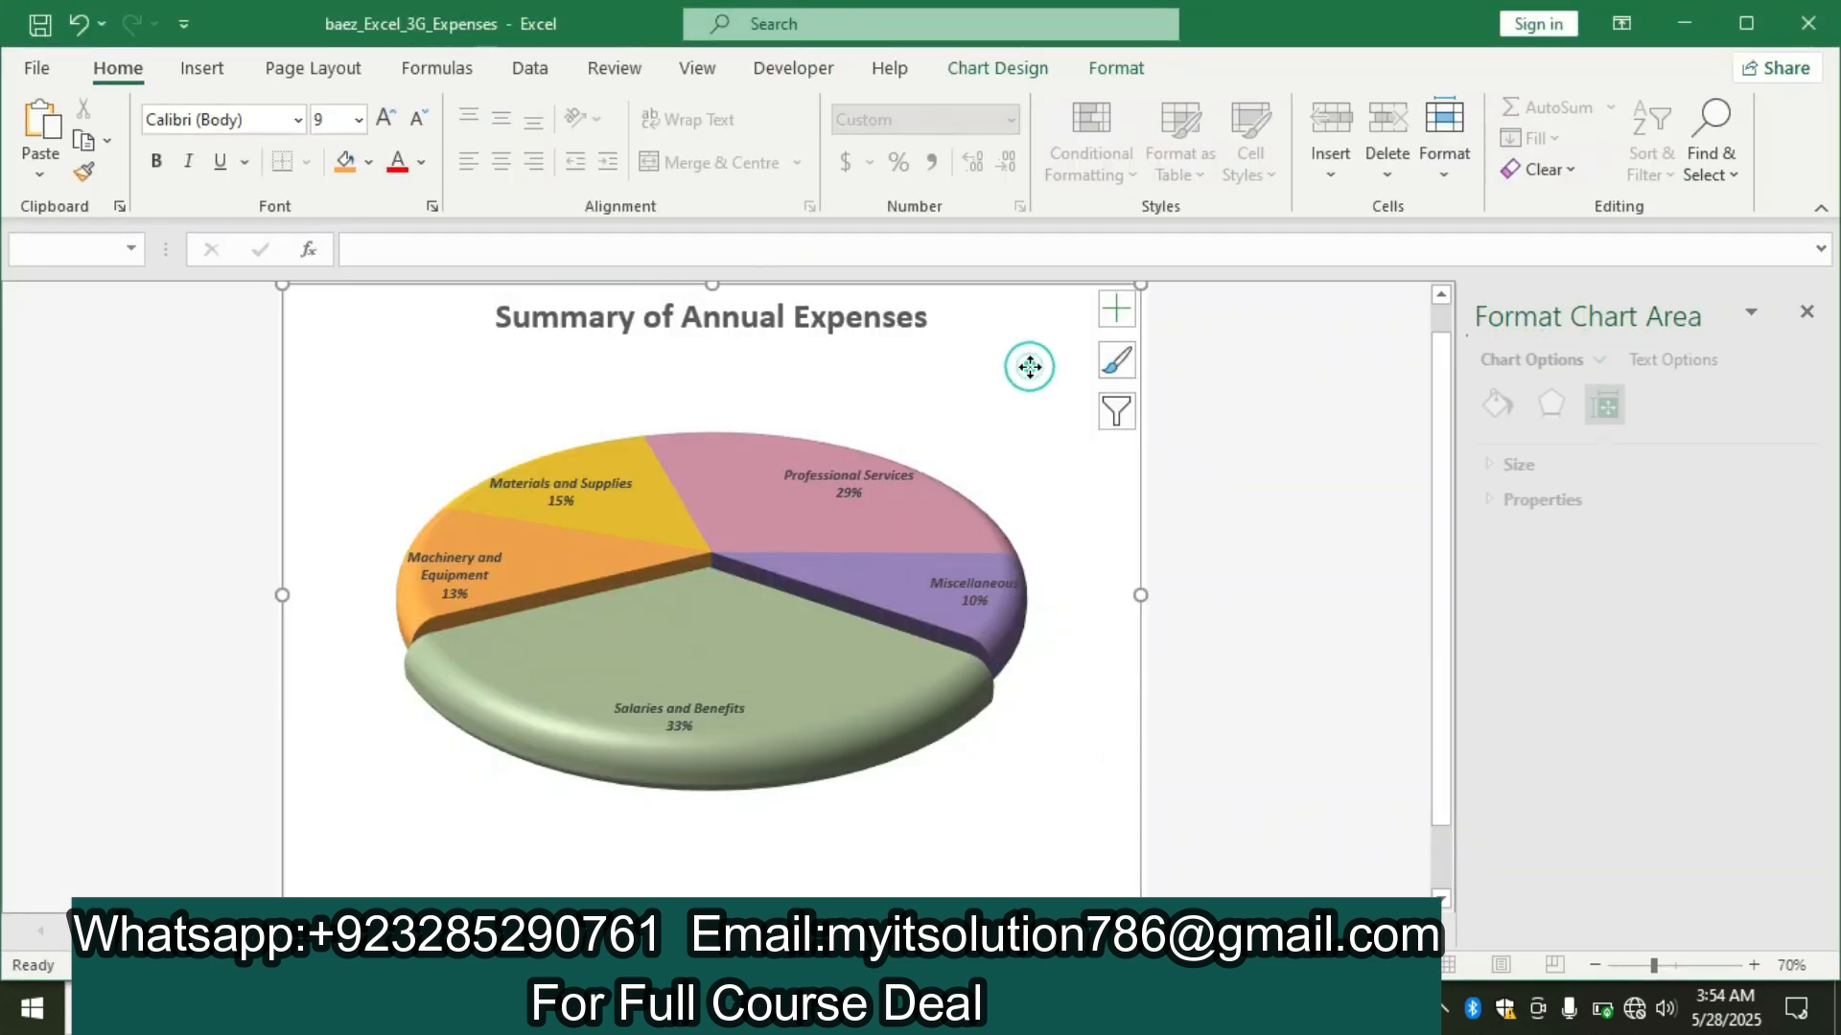
right_click(1032, 362)
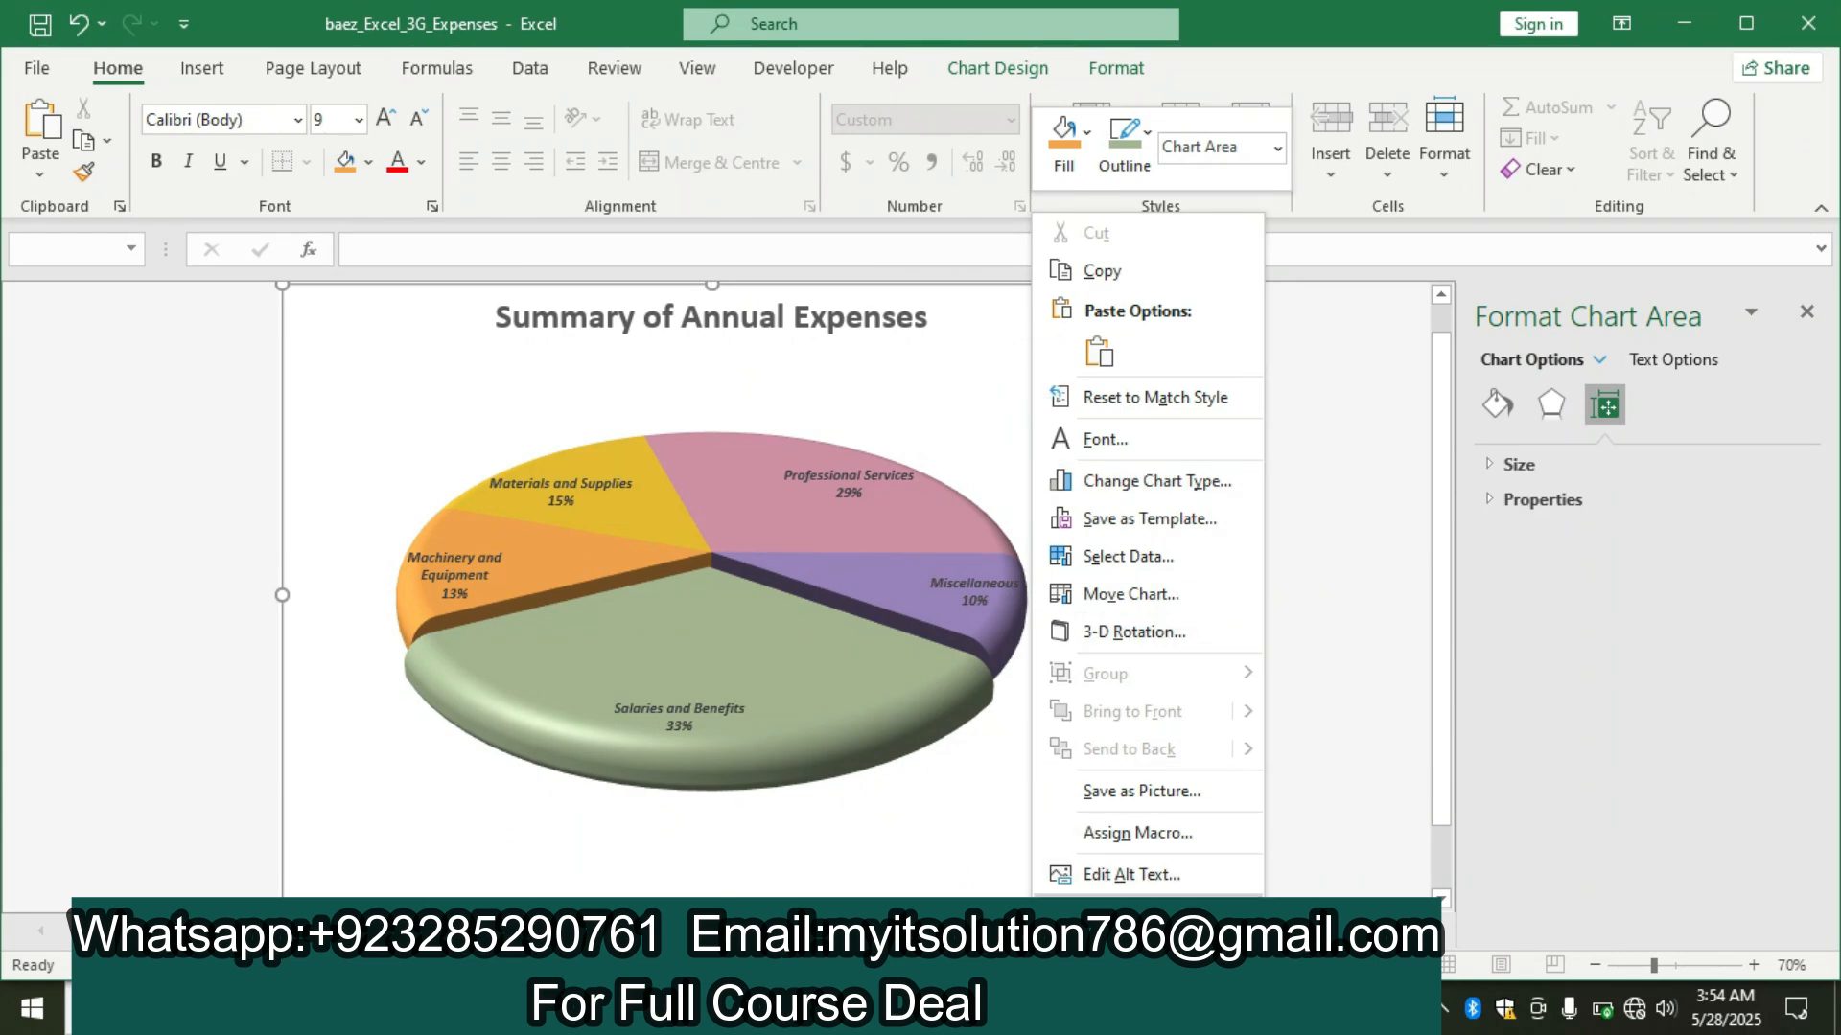
click(1213, 906)
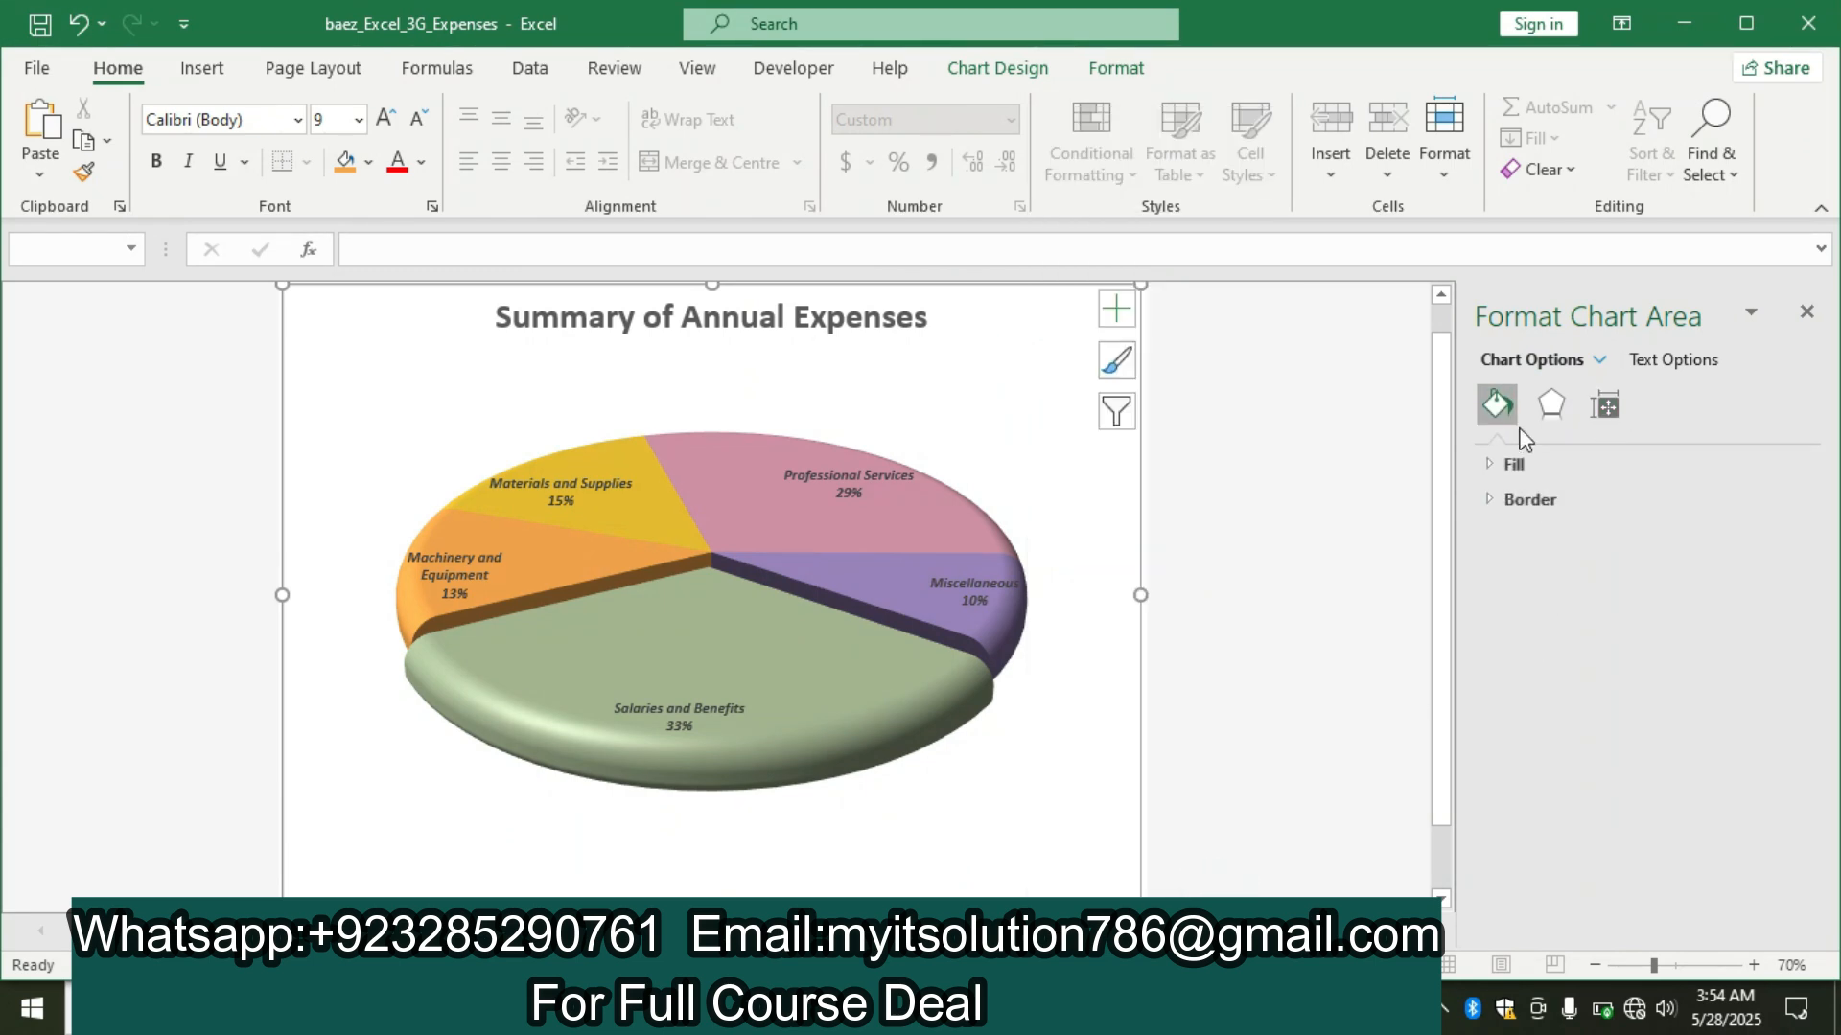
click(1521, 468)
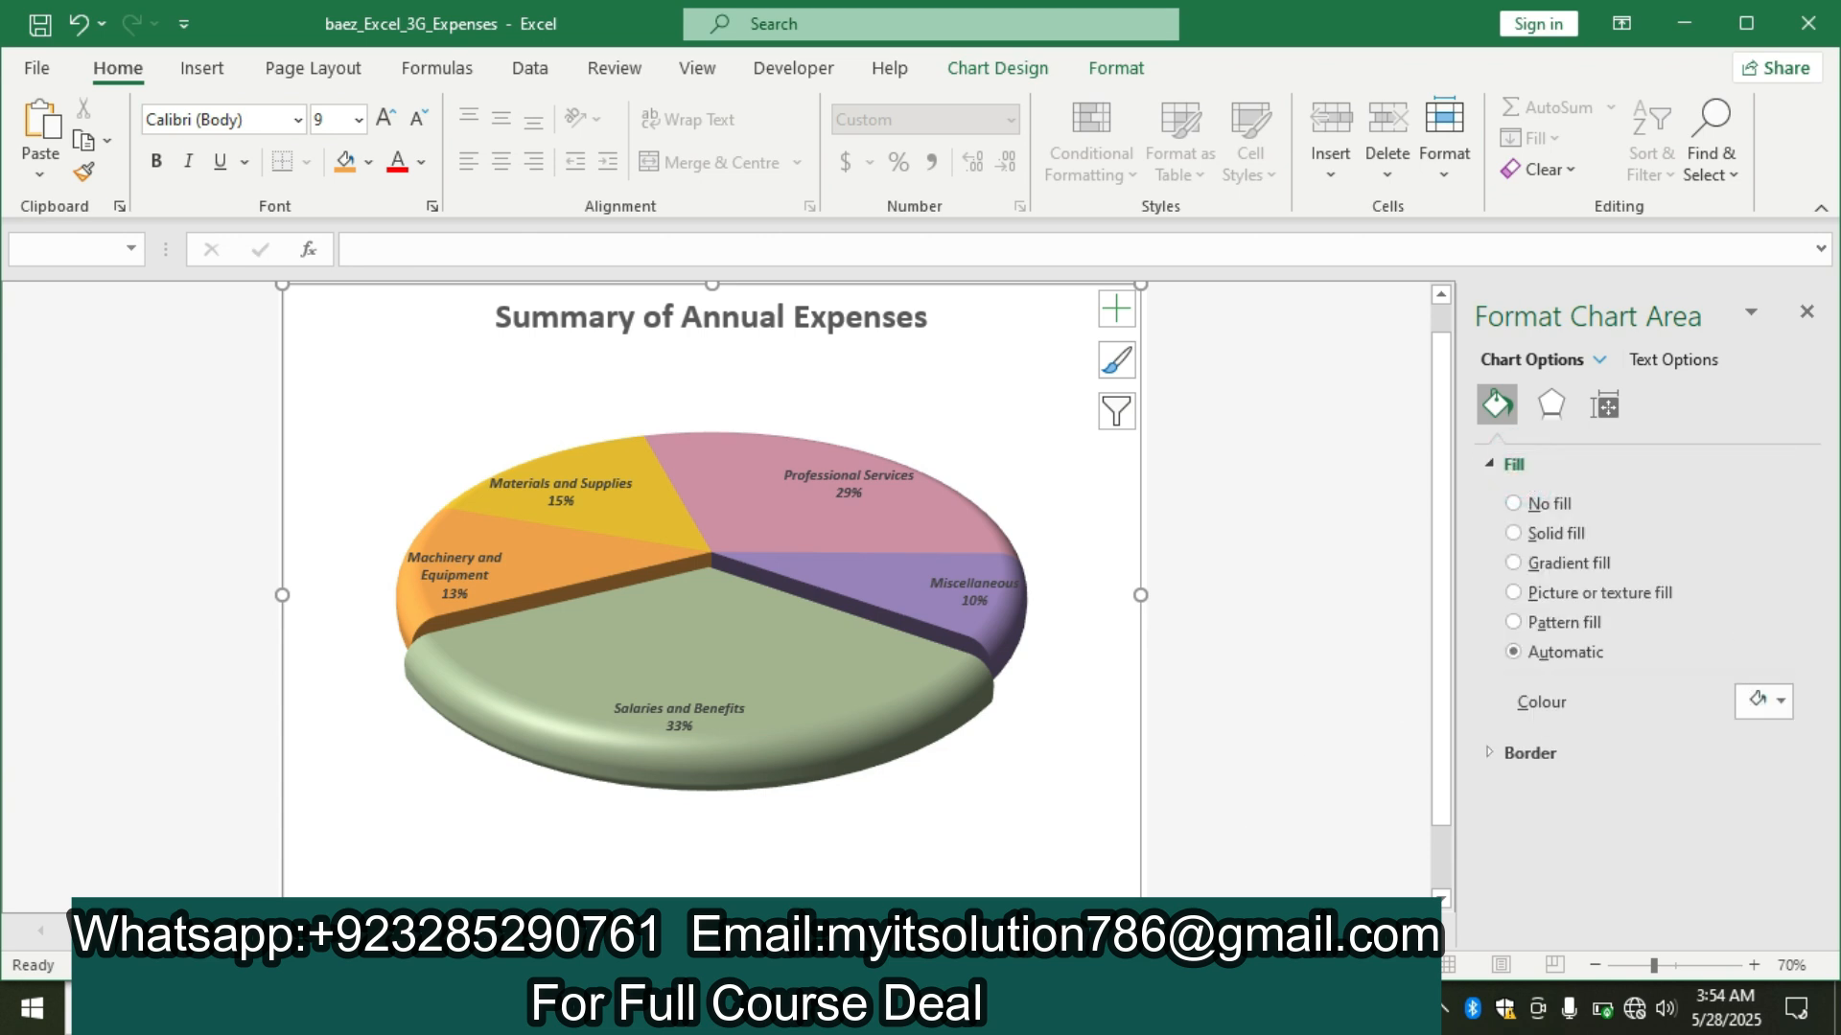
key(alt+Tab)
key(alt+Tab)
click(1513, 564)
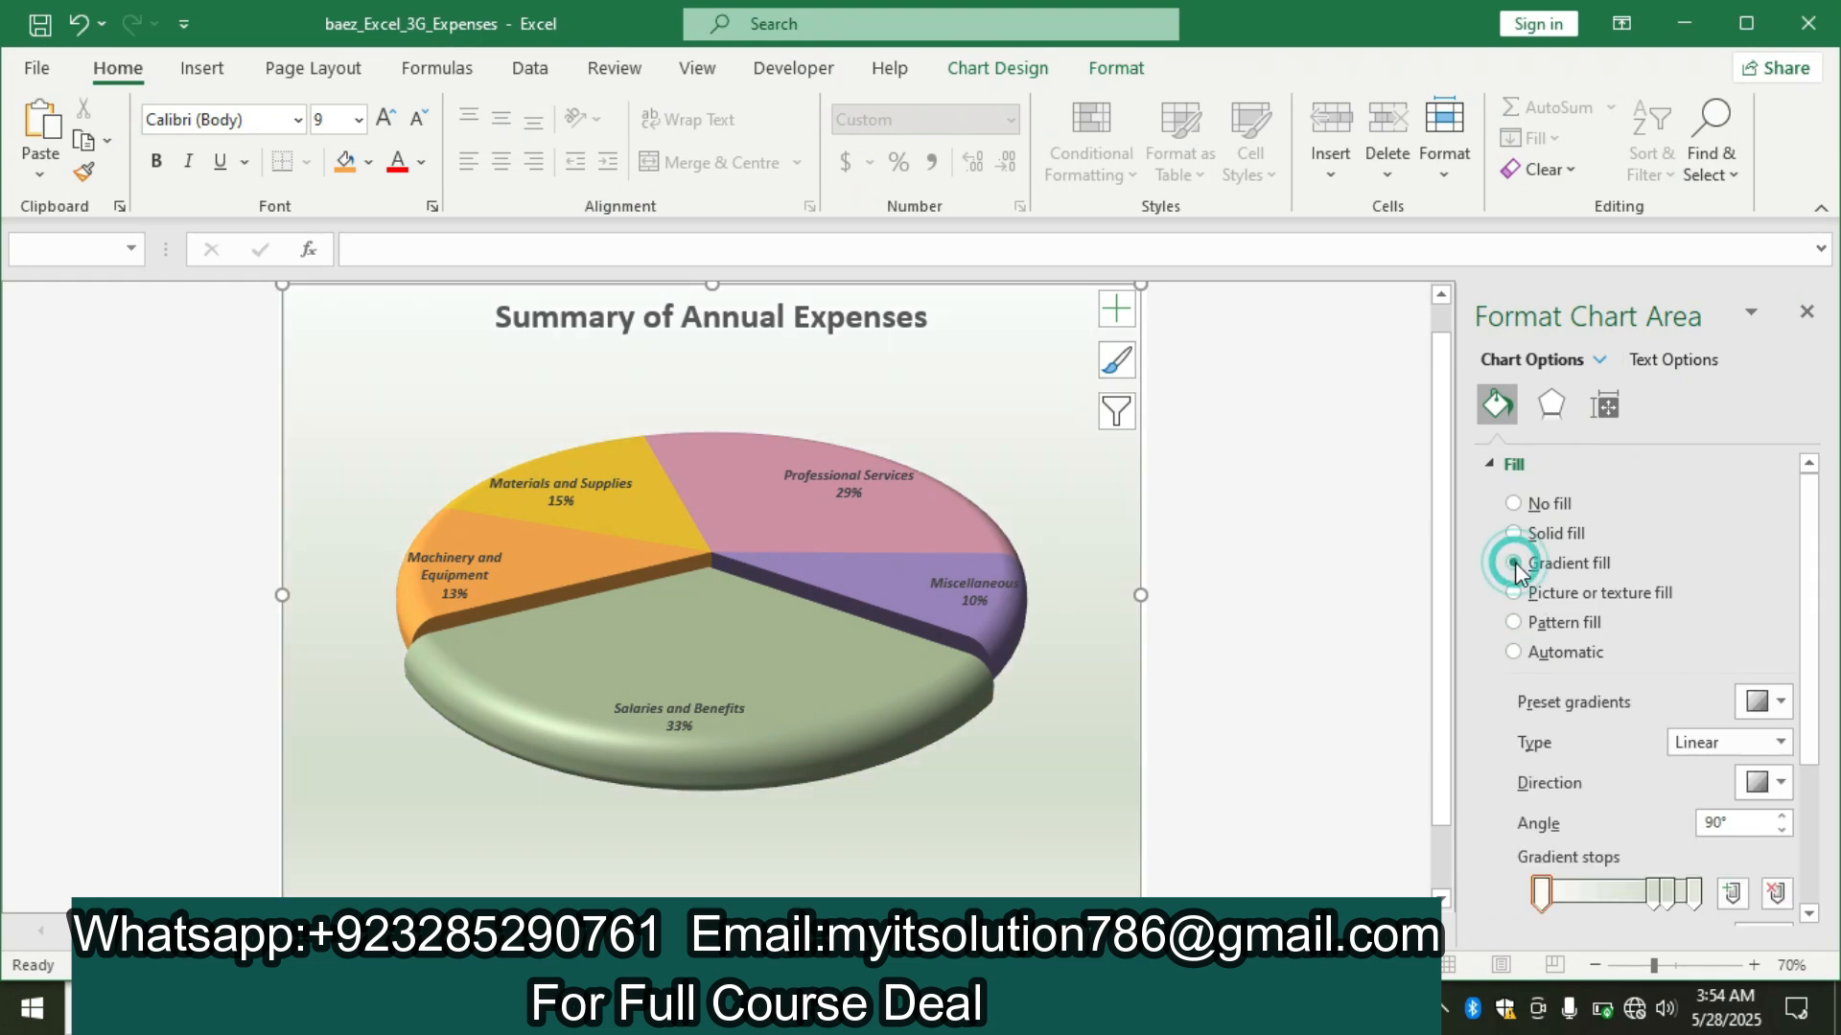
Recheck the Word instructions and apply the second preset gradient in the first column to the chart area in Excel.
click(1779, 707)
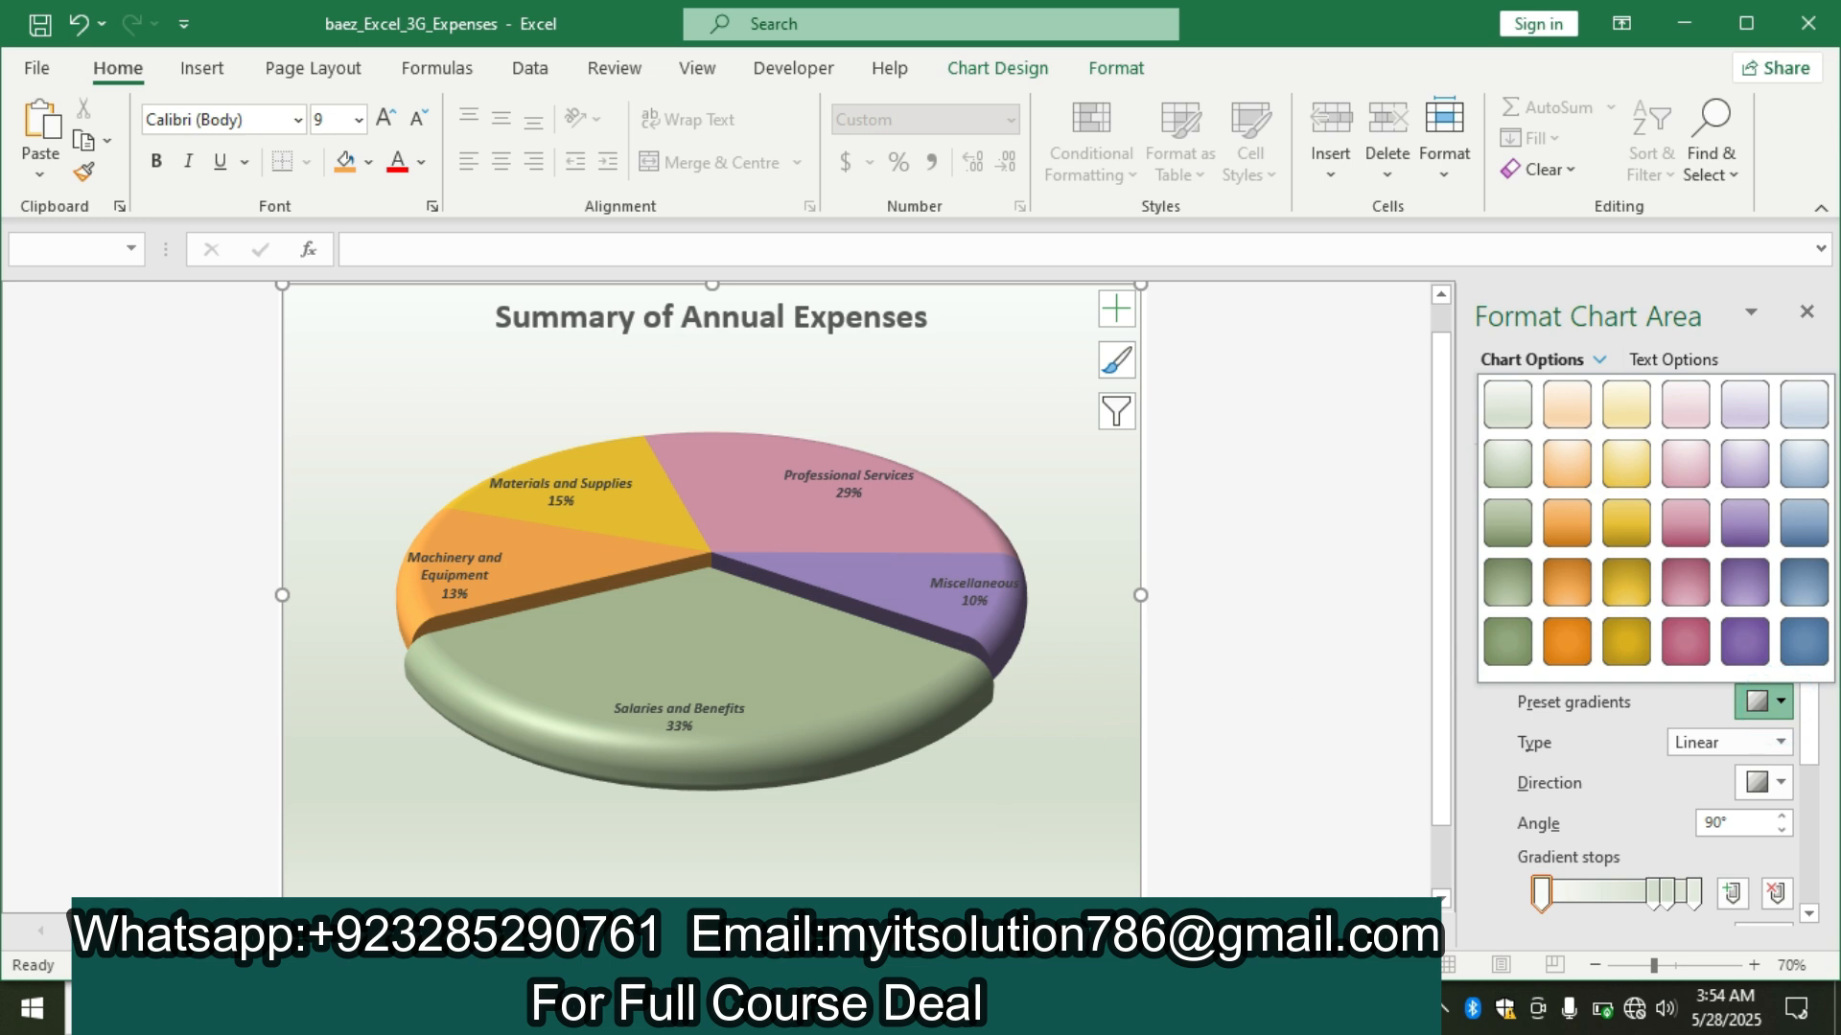
click(952, 1010)
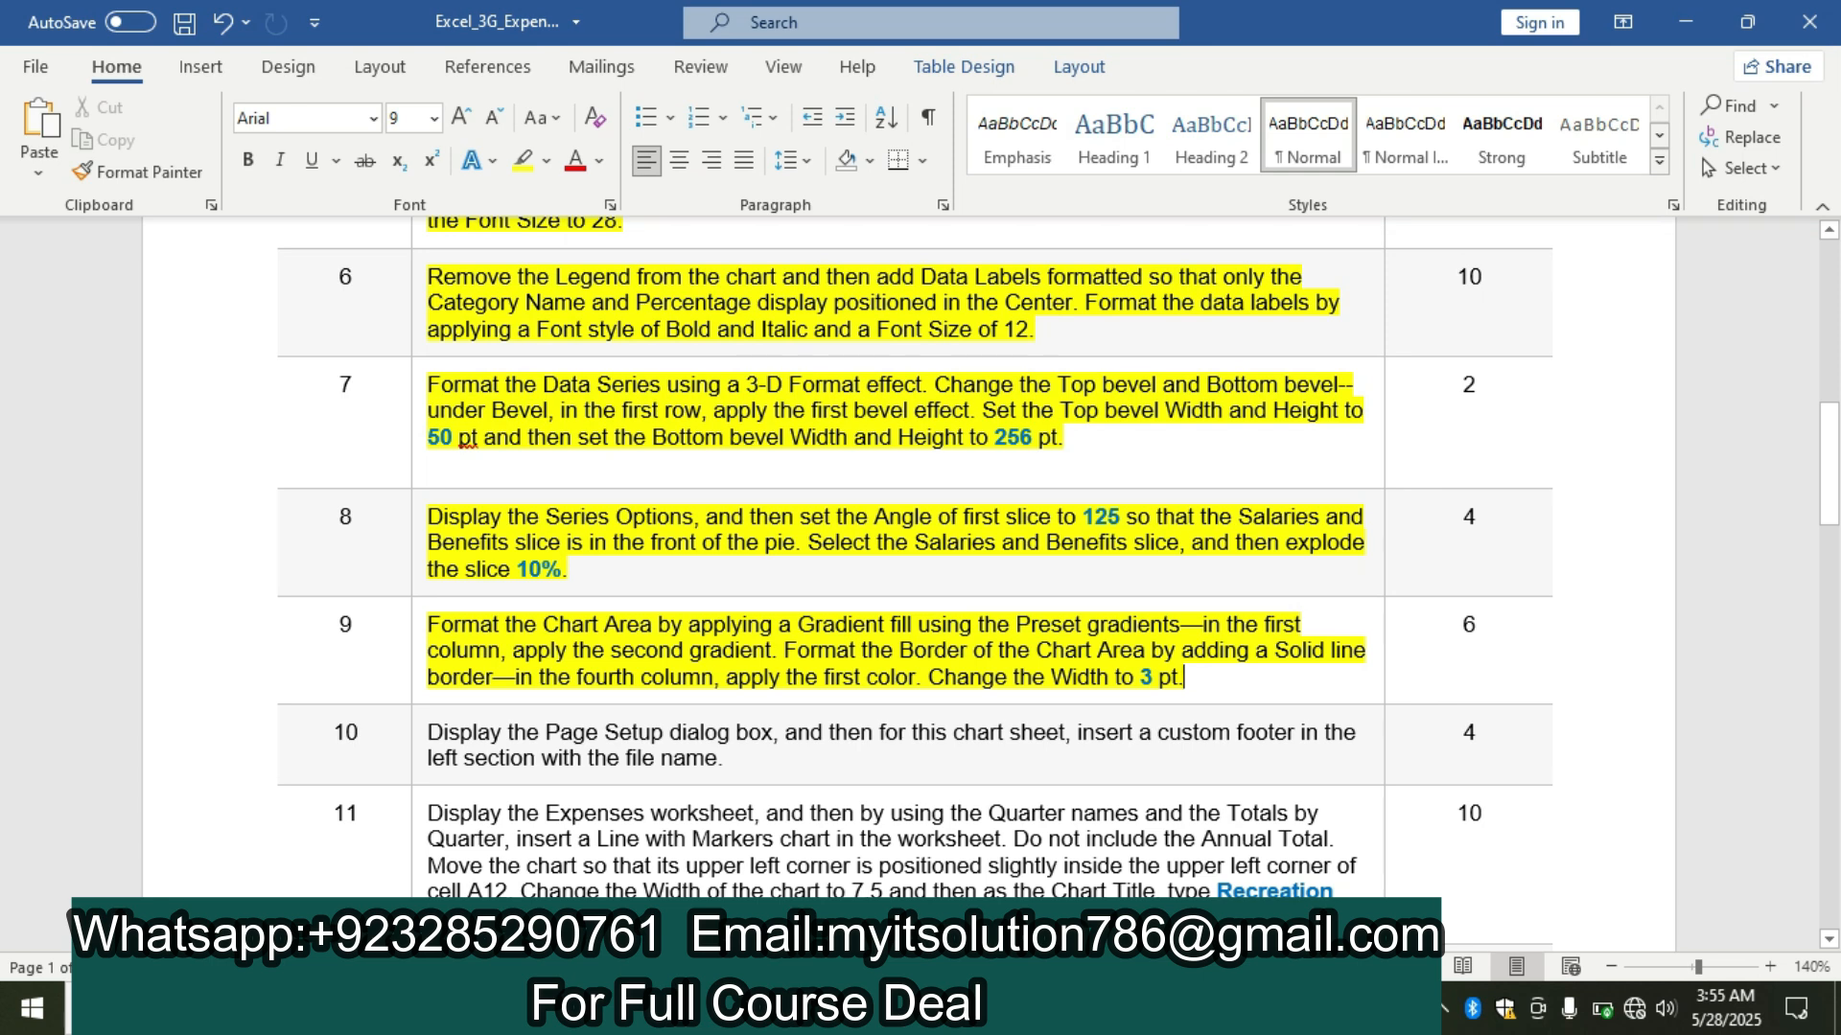
key(alt+Tab)
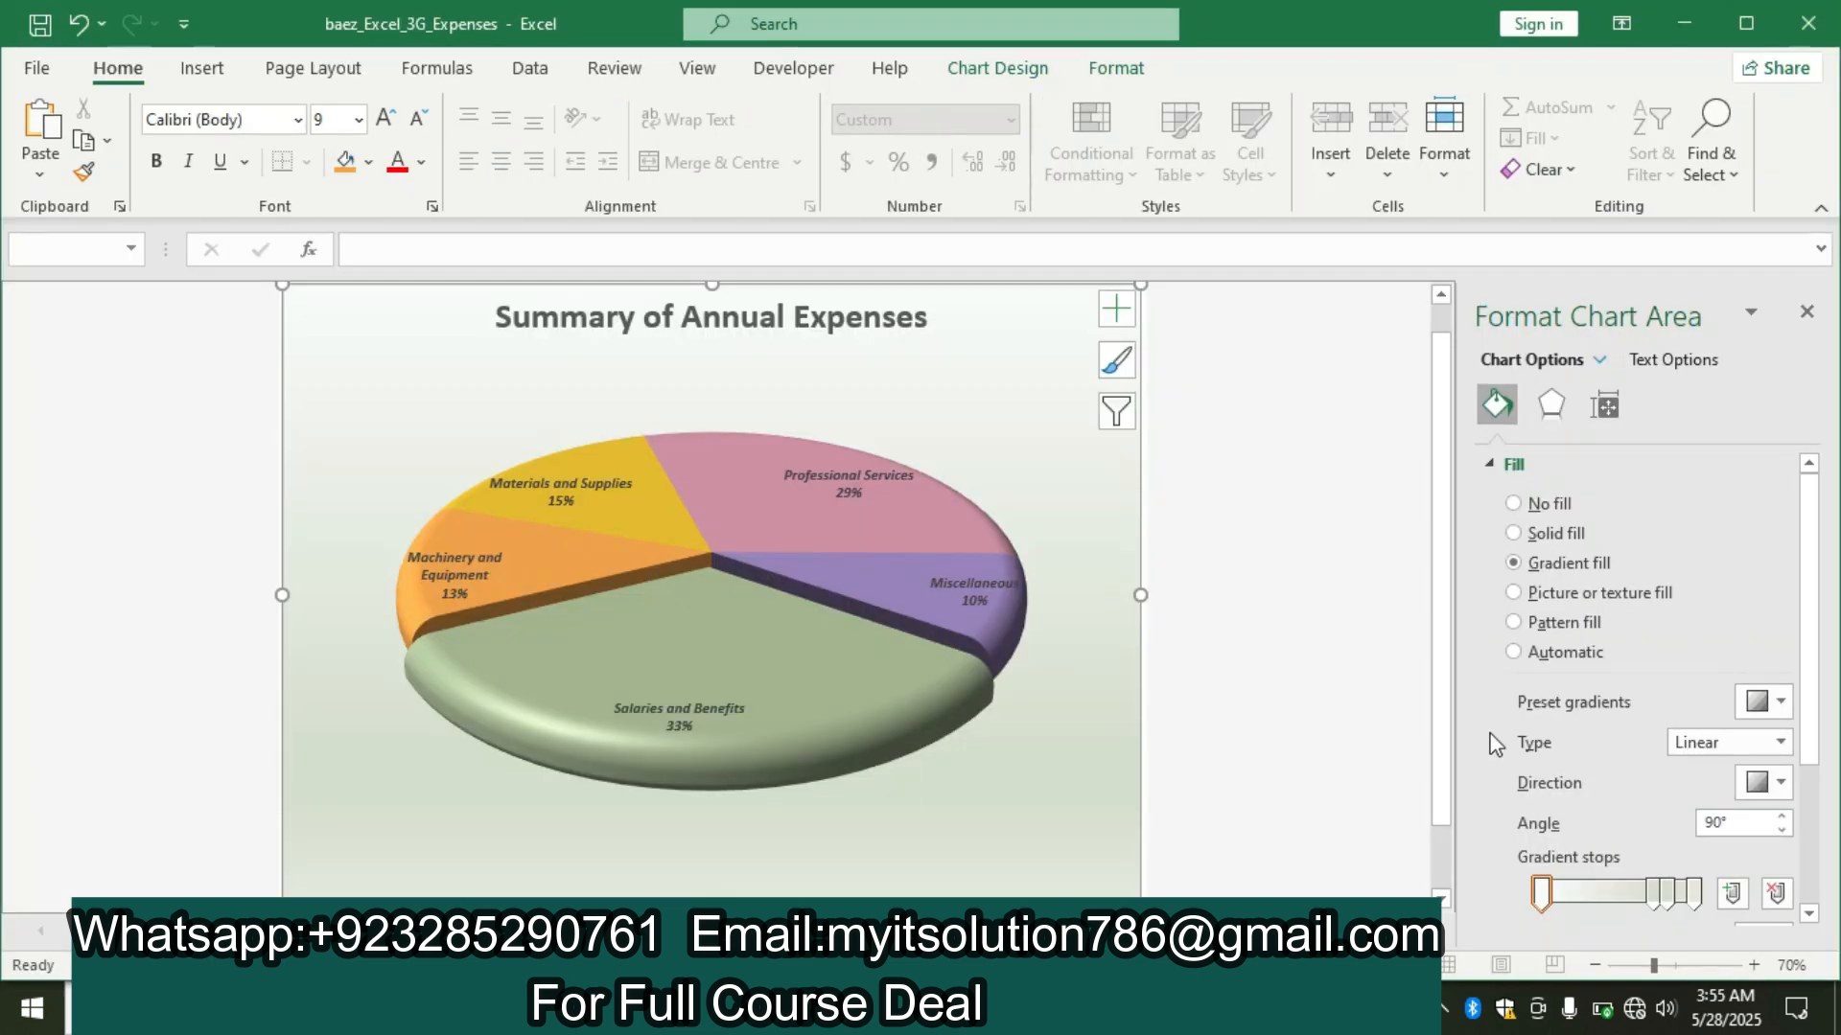
click(1780, 701)
click(1502, 450)
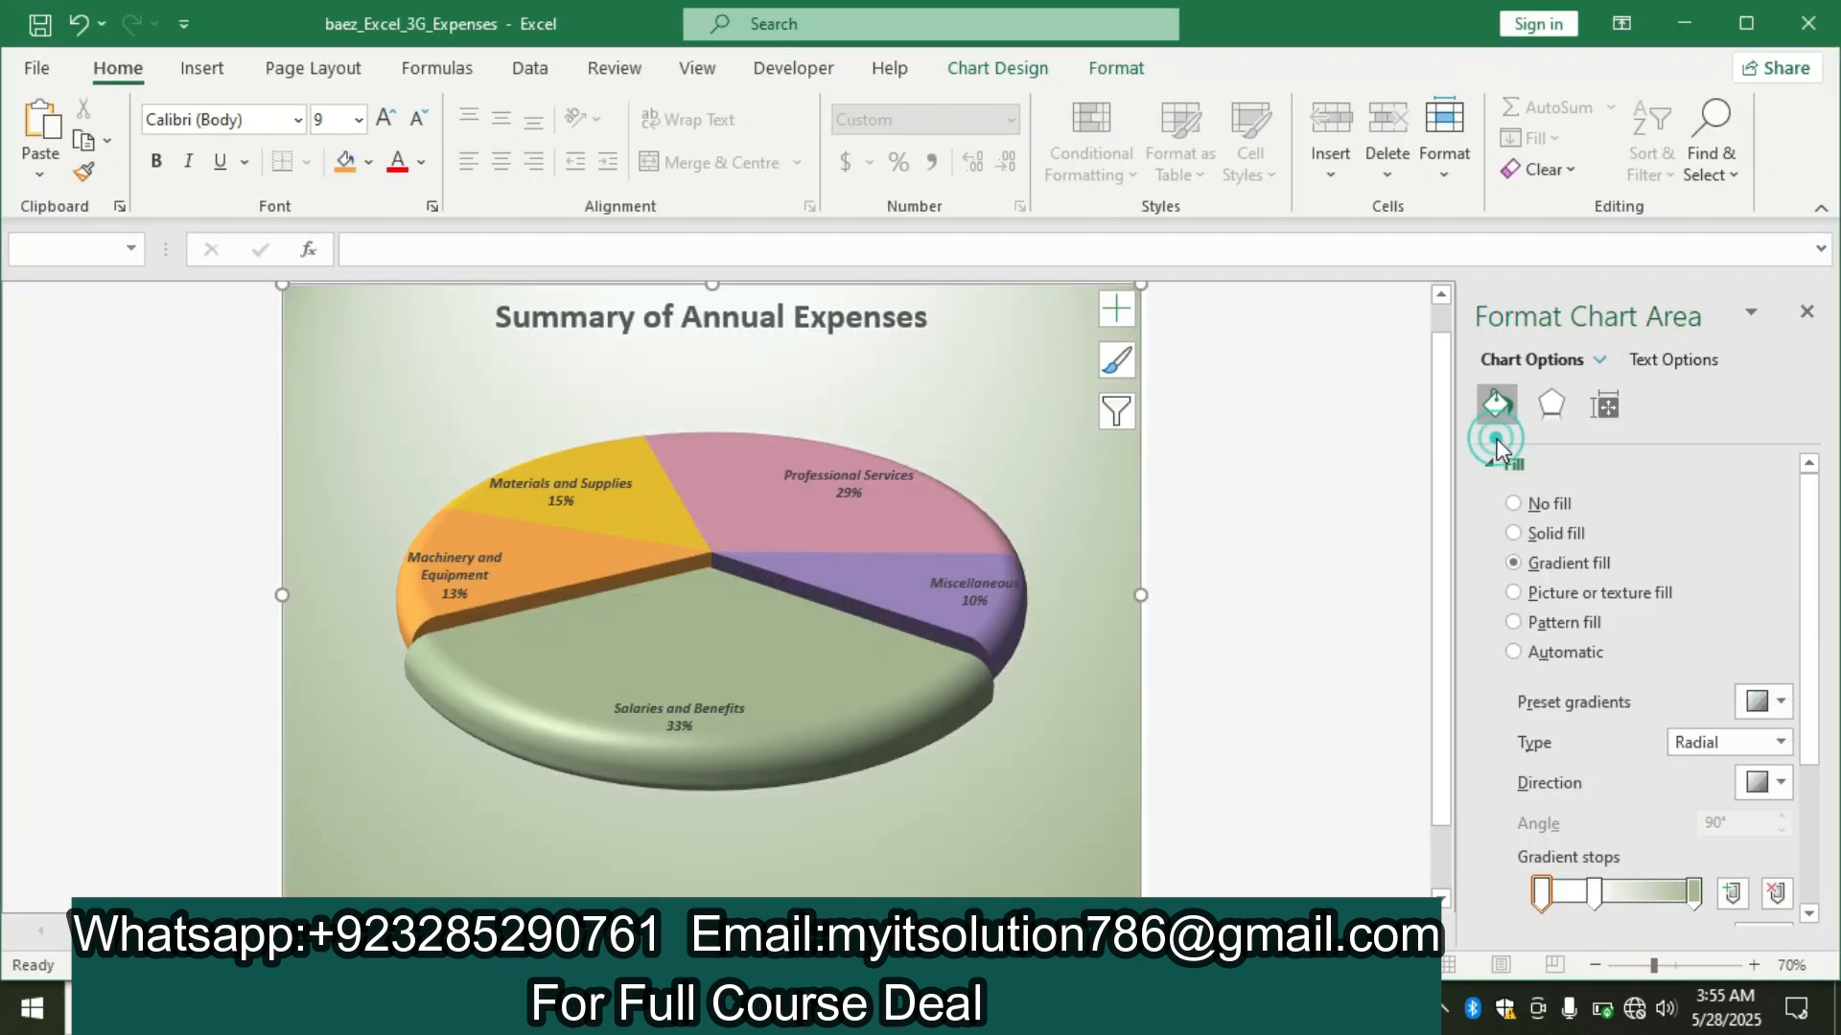
Recheck the Word instructions, return to Excel and set the chart area's border to Solid line.
key(alt+Tab)
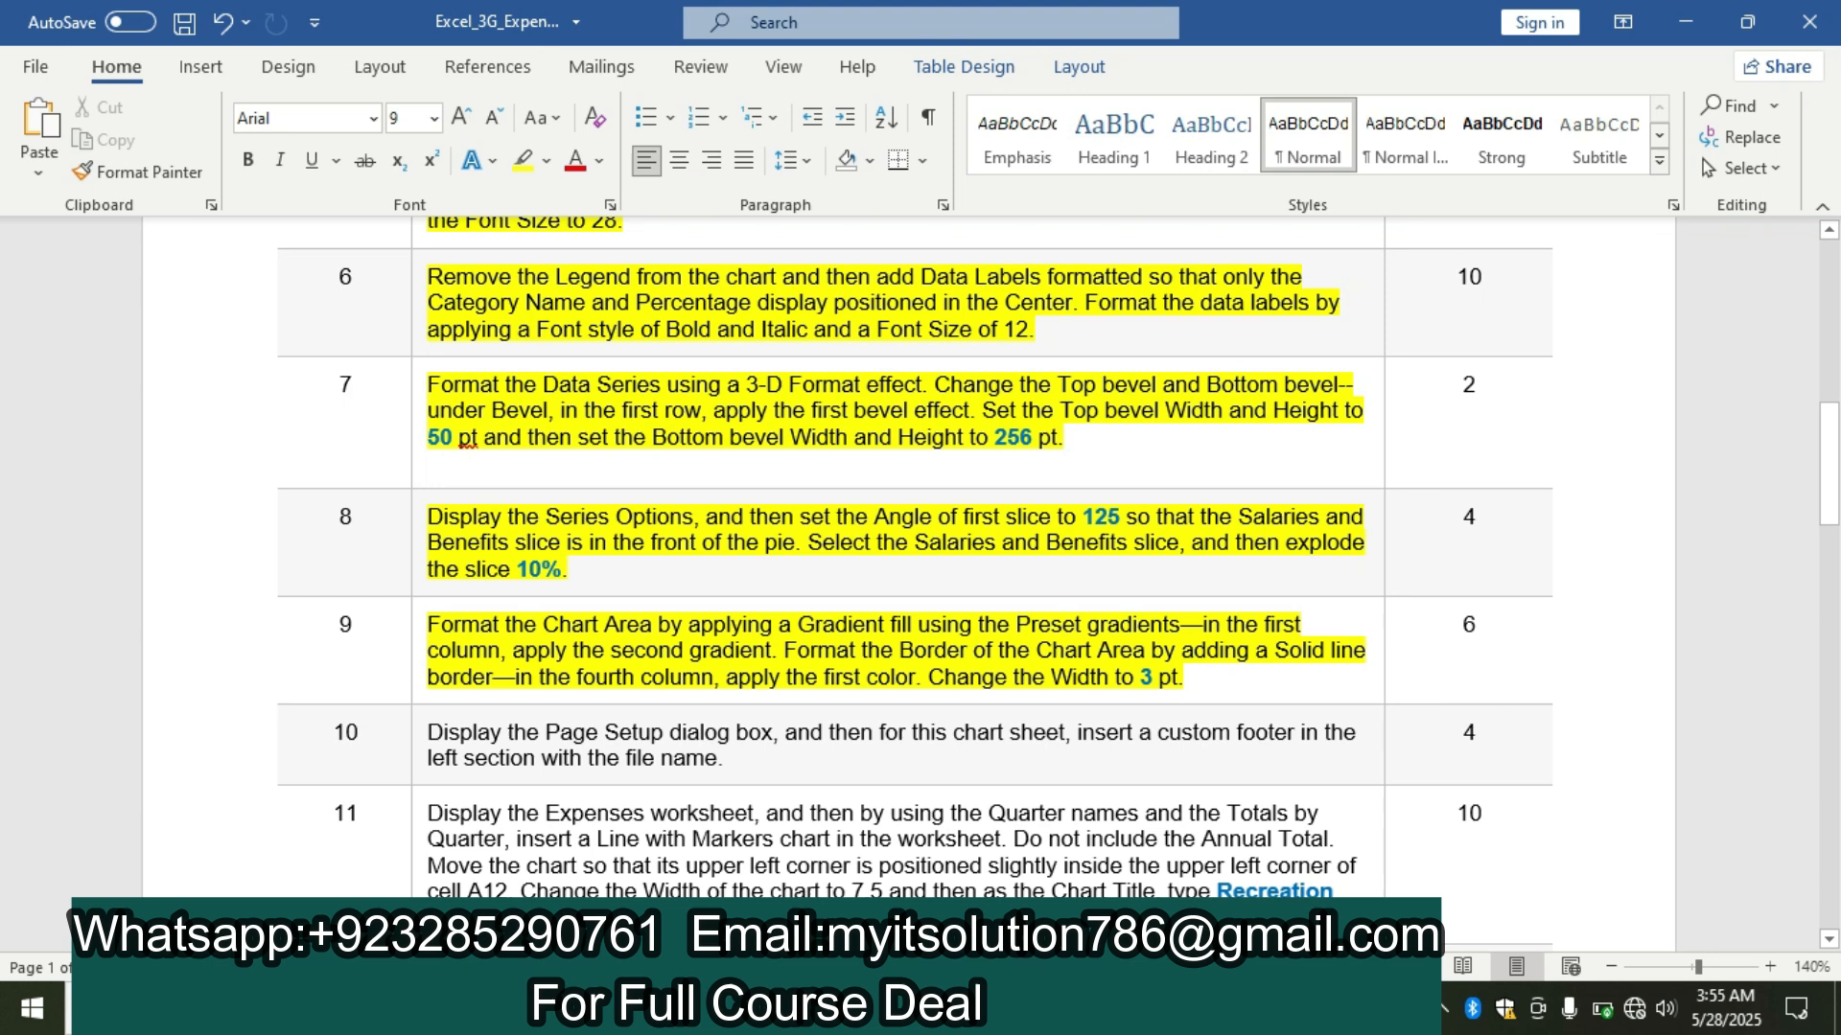
key(alt+Tab)
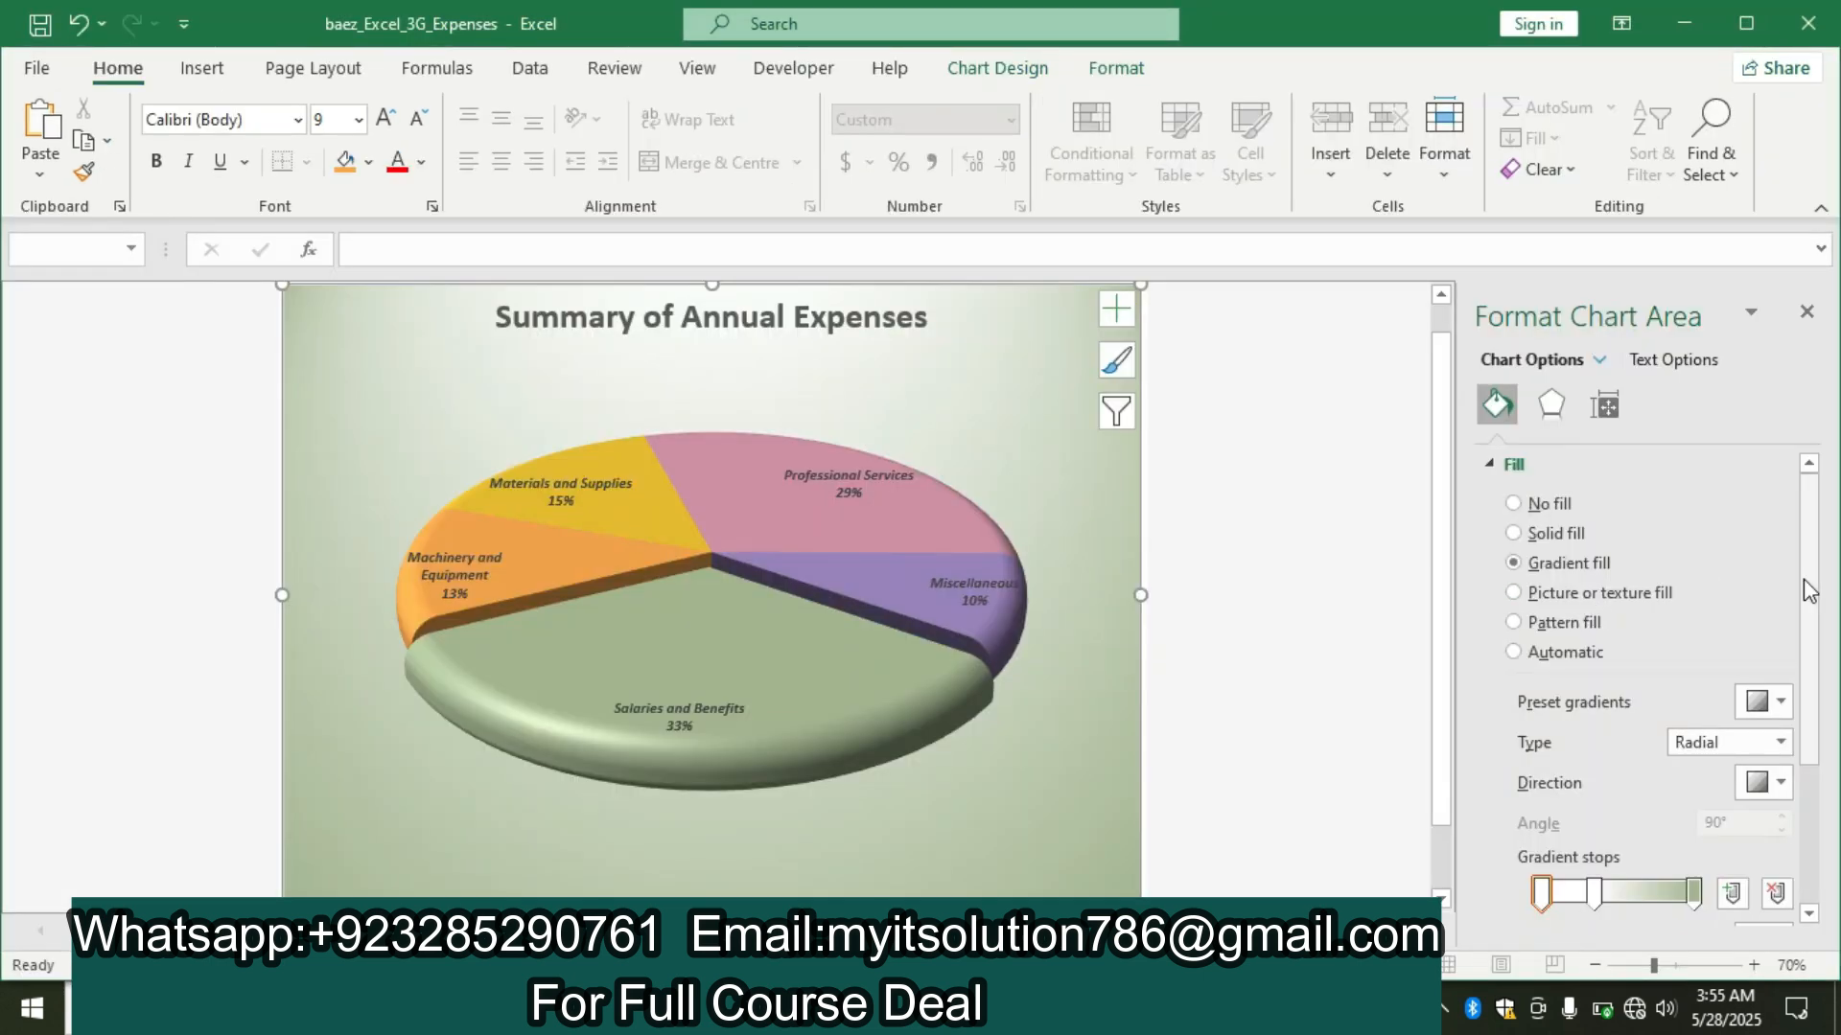
click(1501, 464)
click(1525, 502)
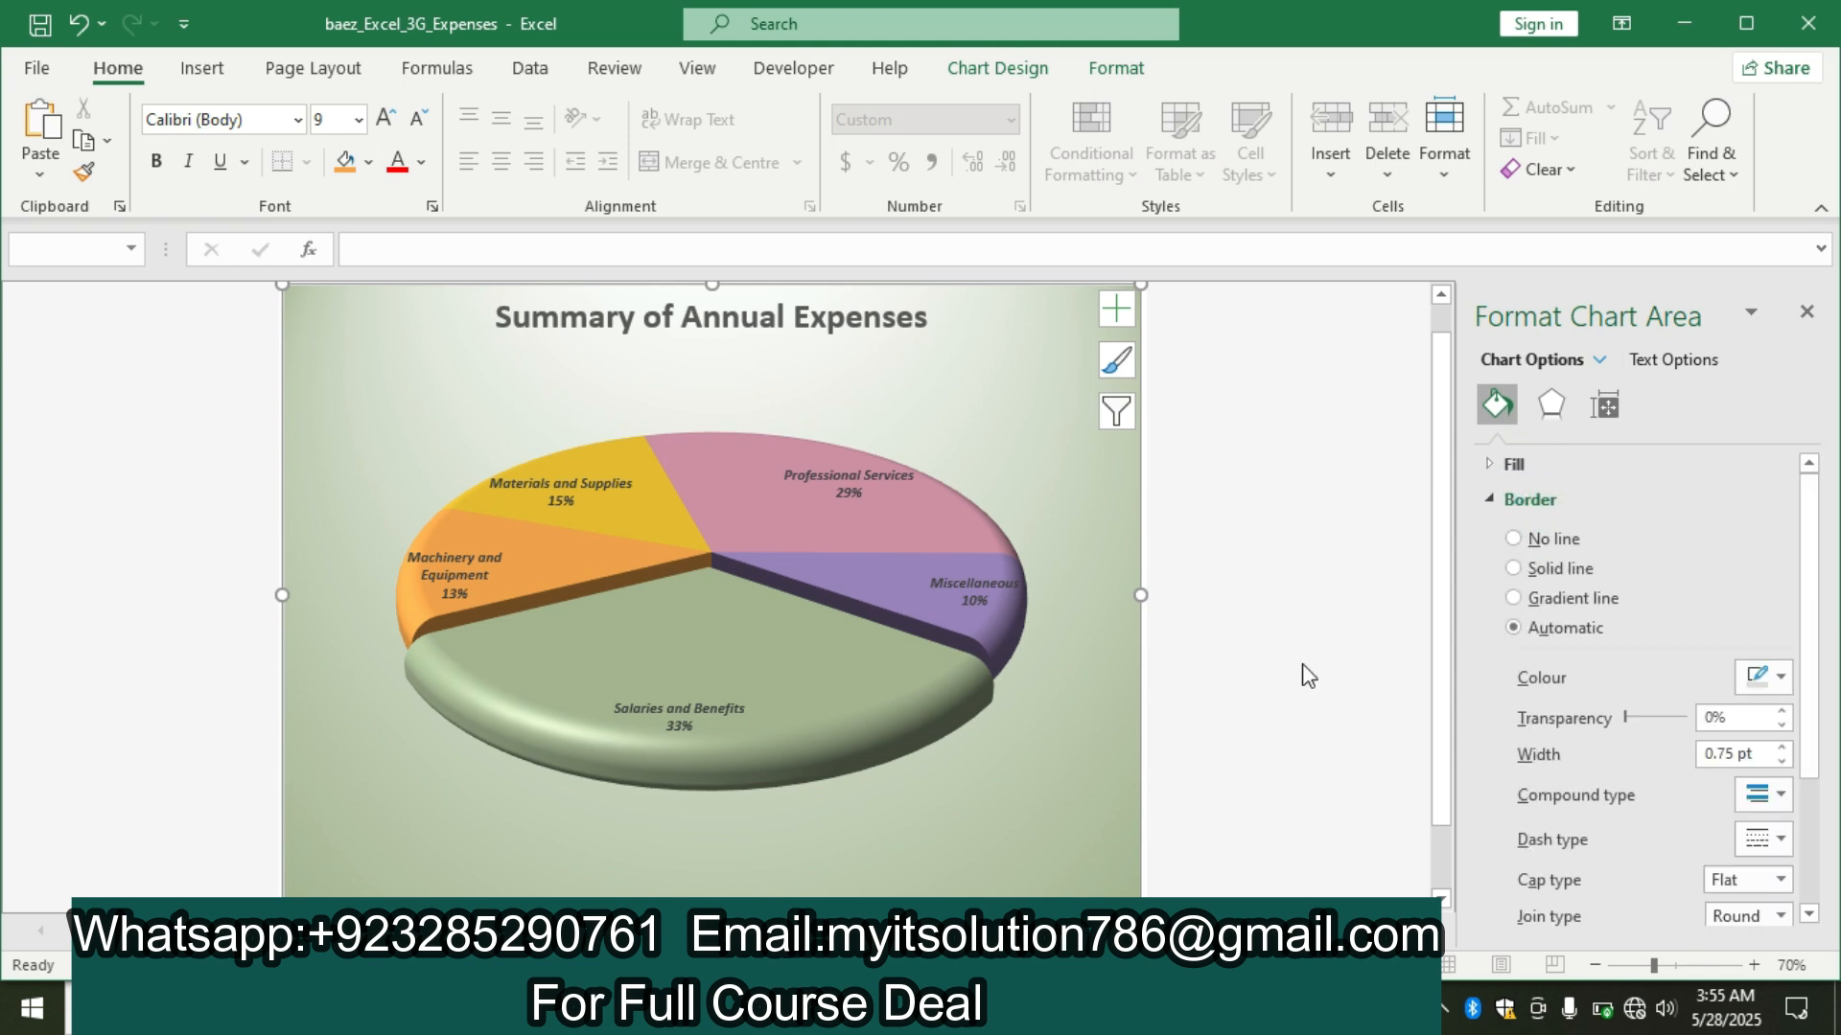
key(alt+Tab)
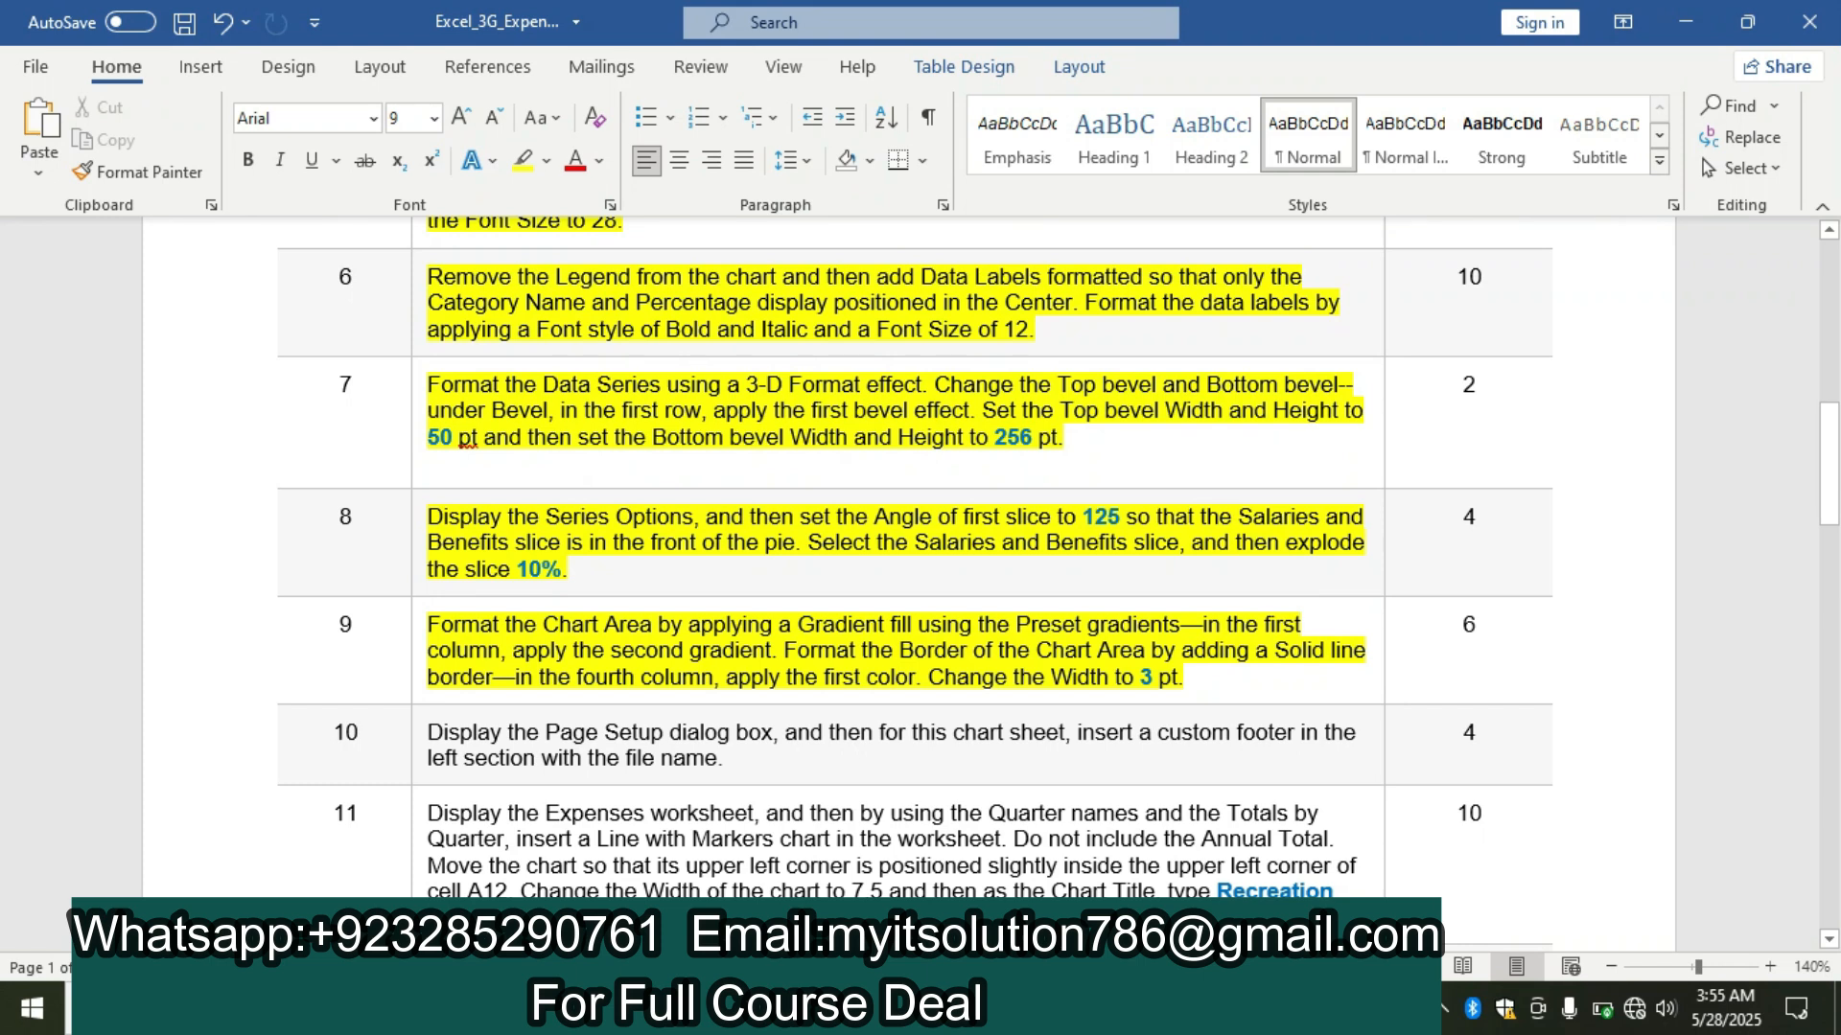
key(alt+Tab)
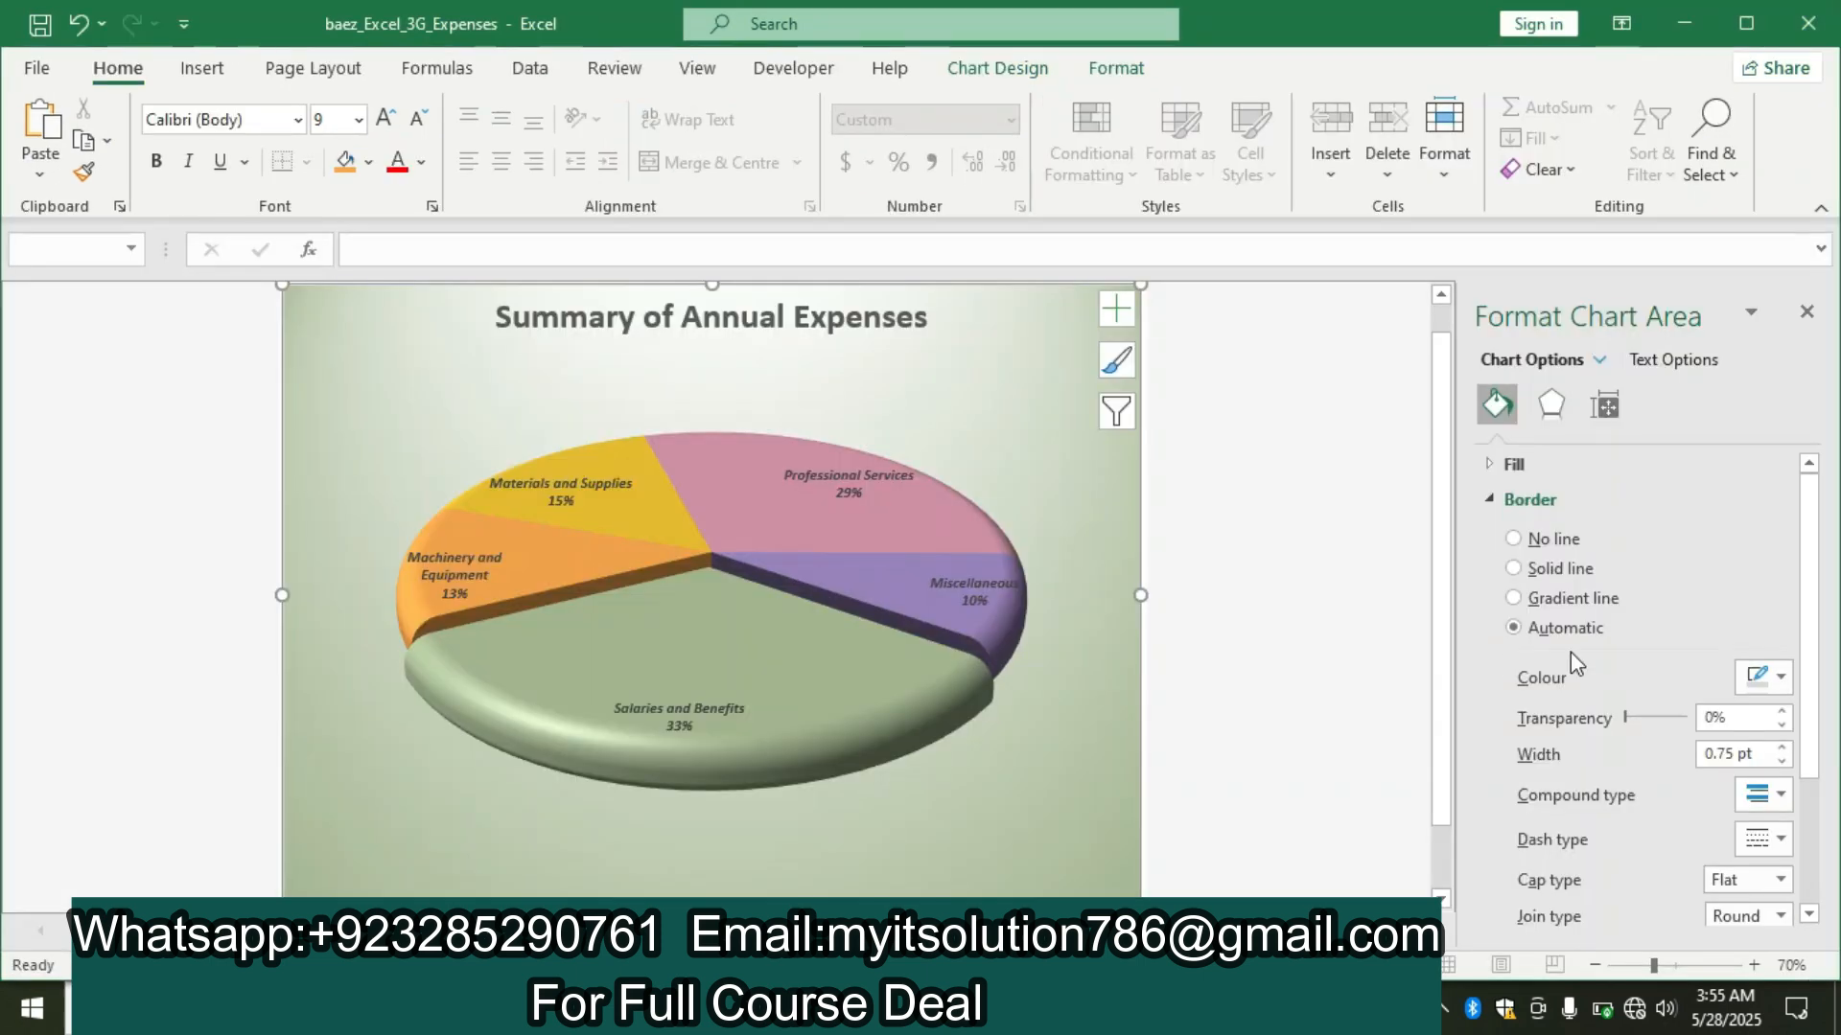
click(1517, 569)
Recheck the border colour in the Word instructions and apply the first theme colour of the fourth column to the chart area border.
click(1787, 686)
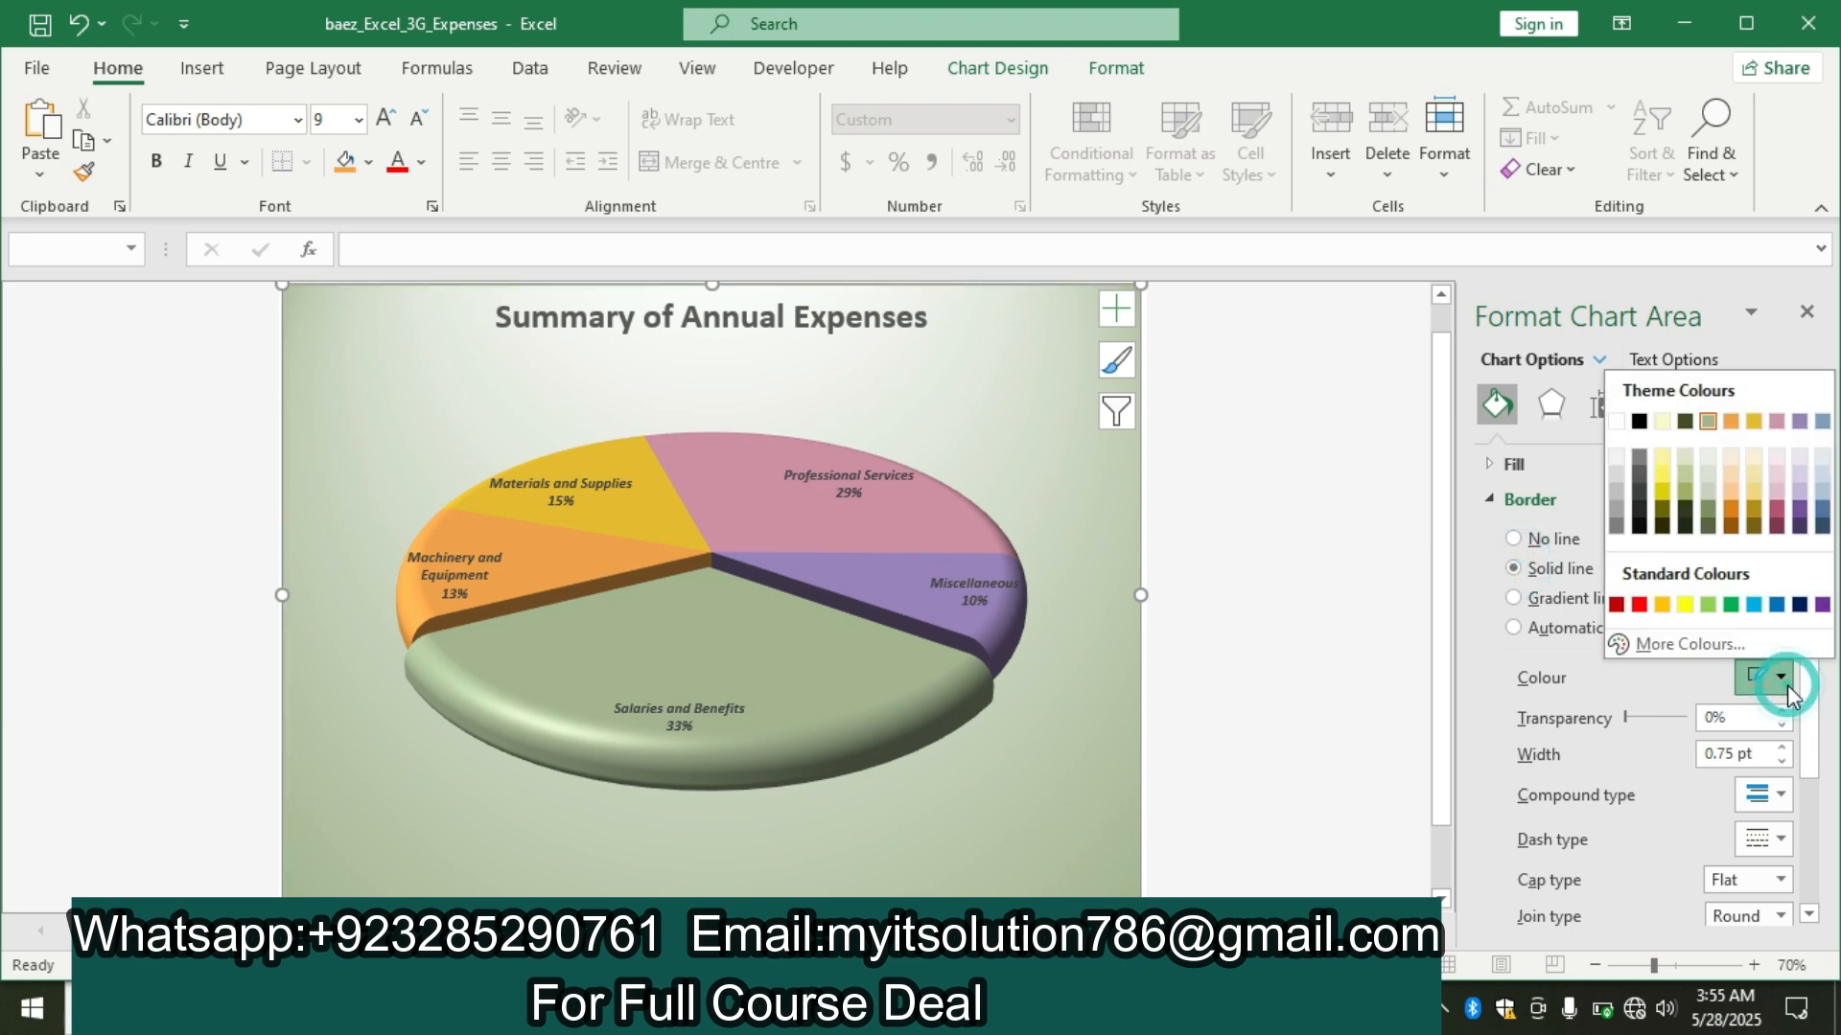
key(Escape)
key(alt+Tab)
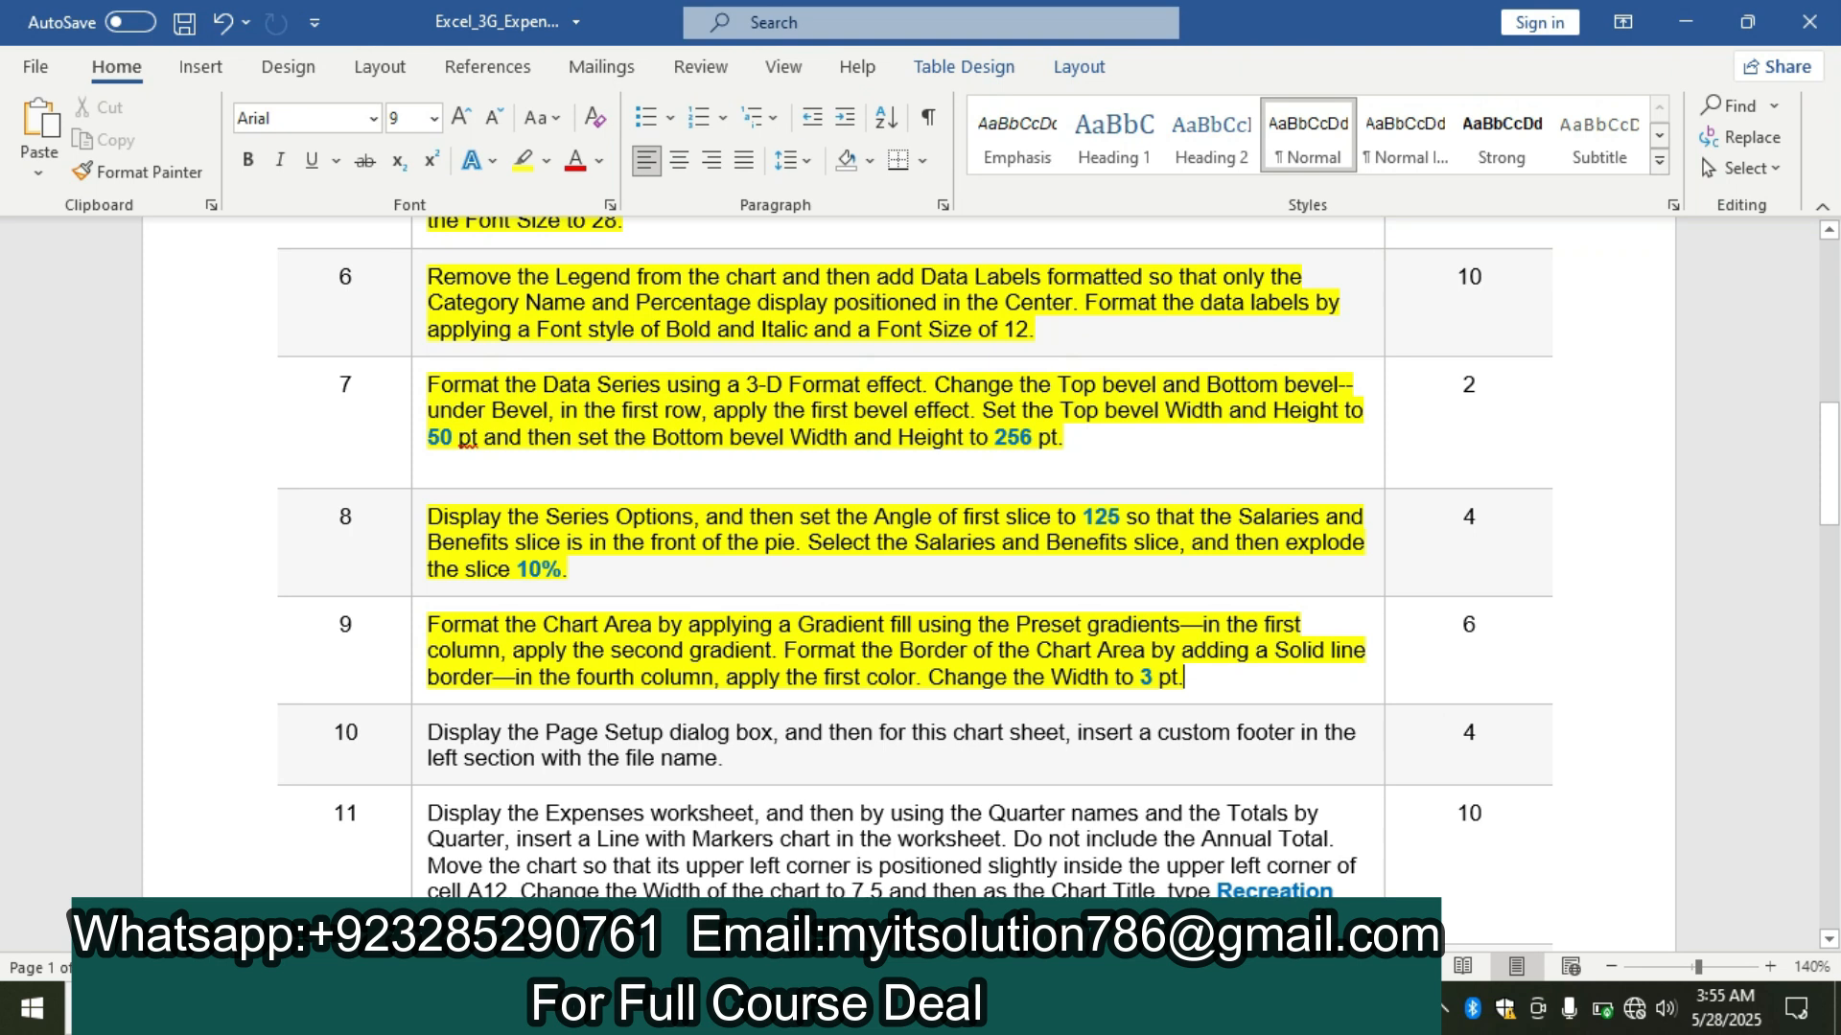
key(alt+Tab)
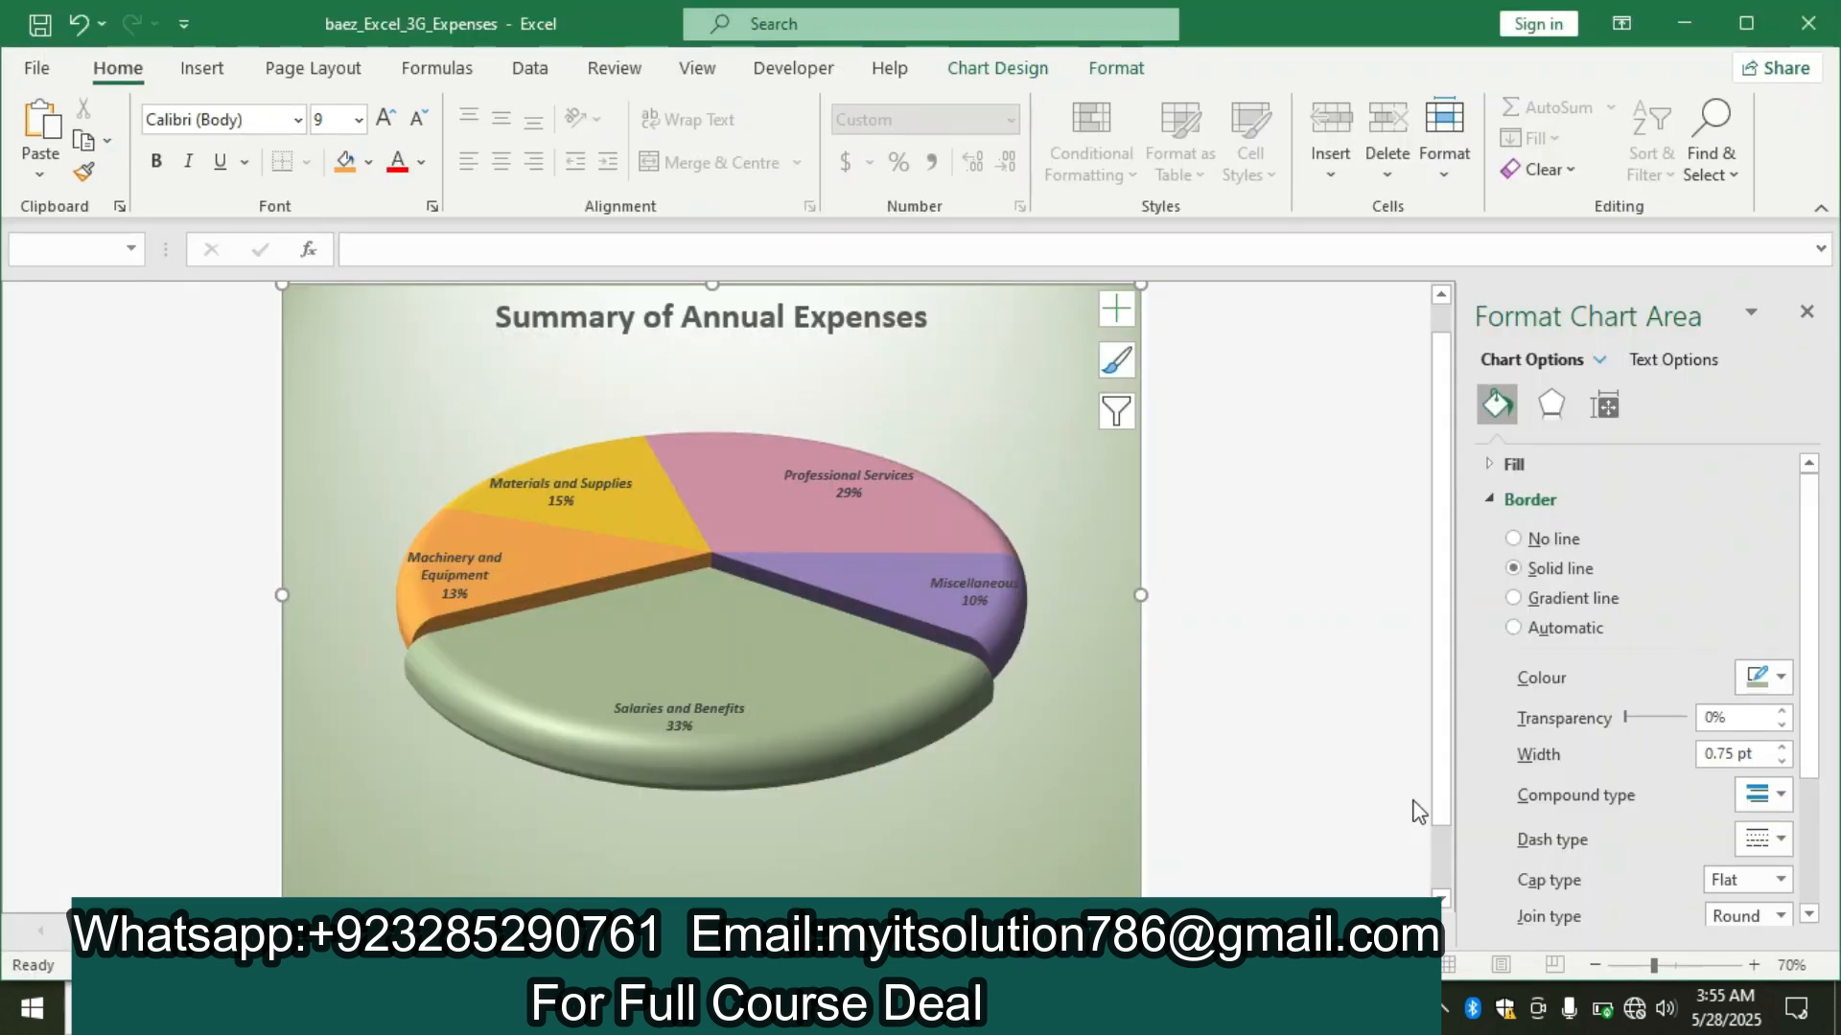
click(1781, 683)
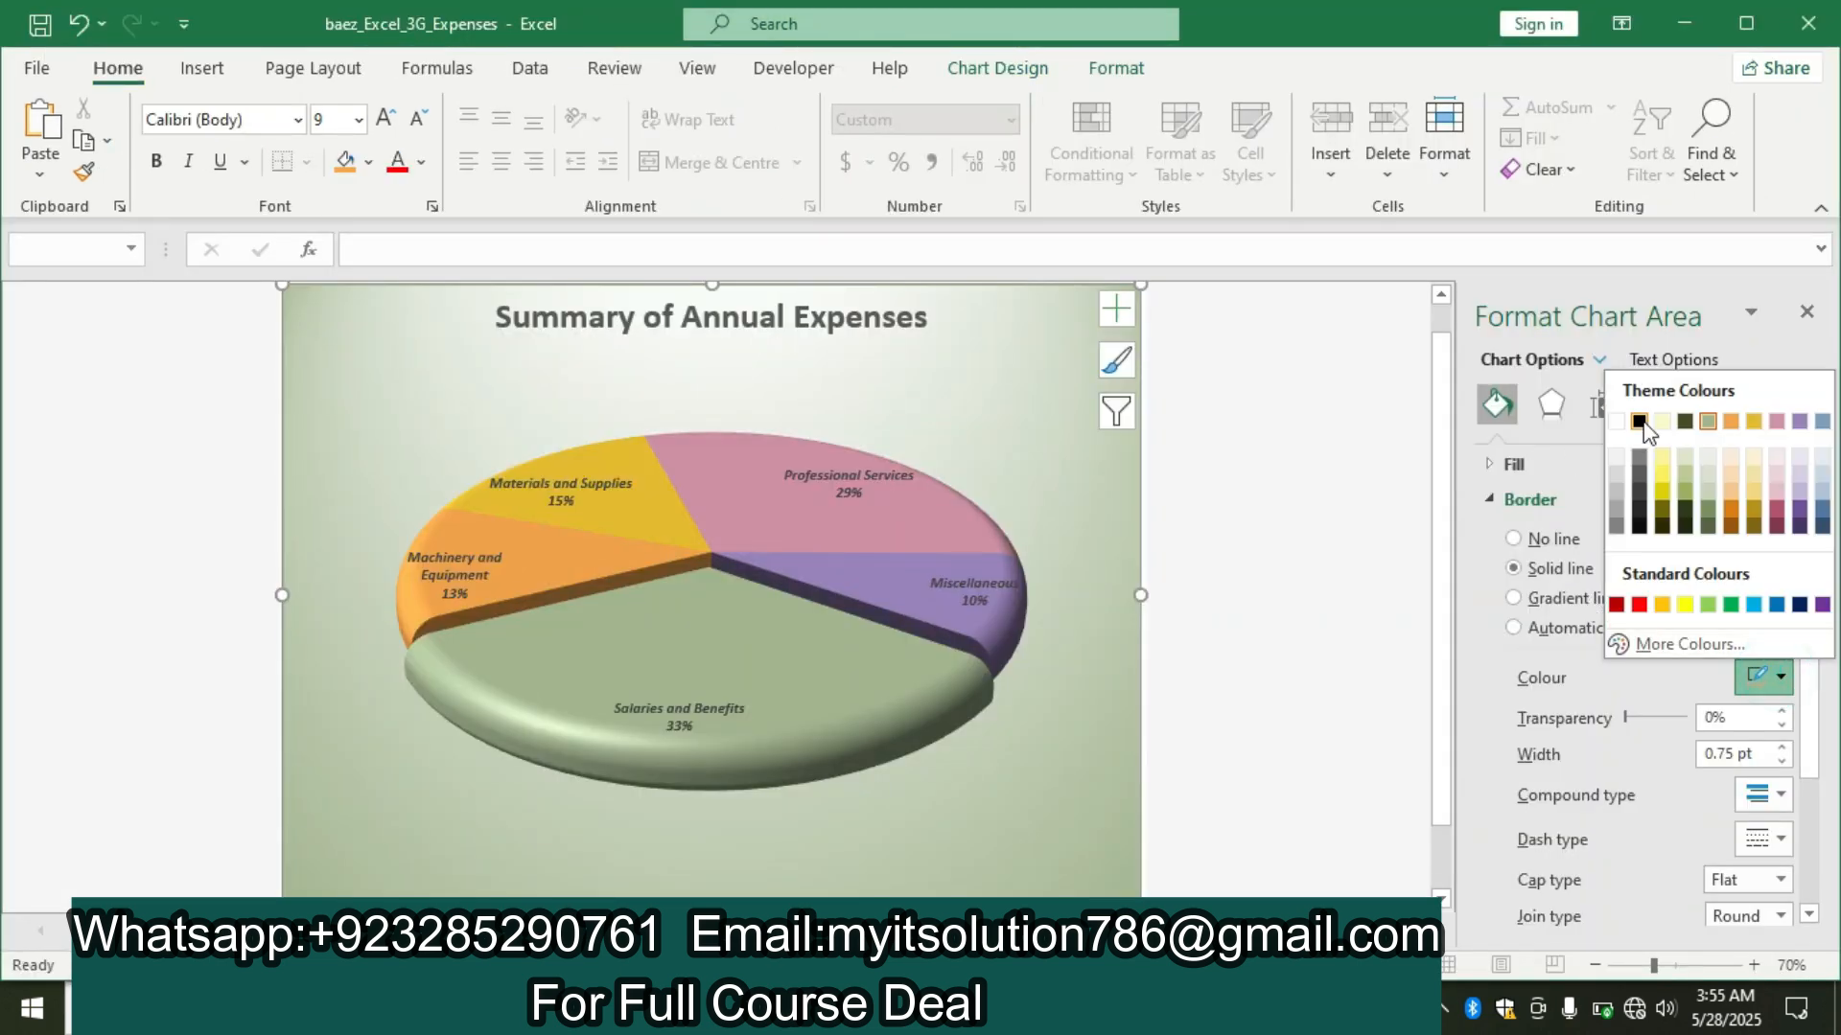
click(1680, 424)
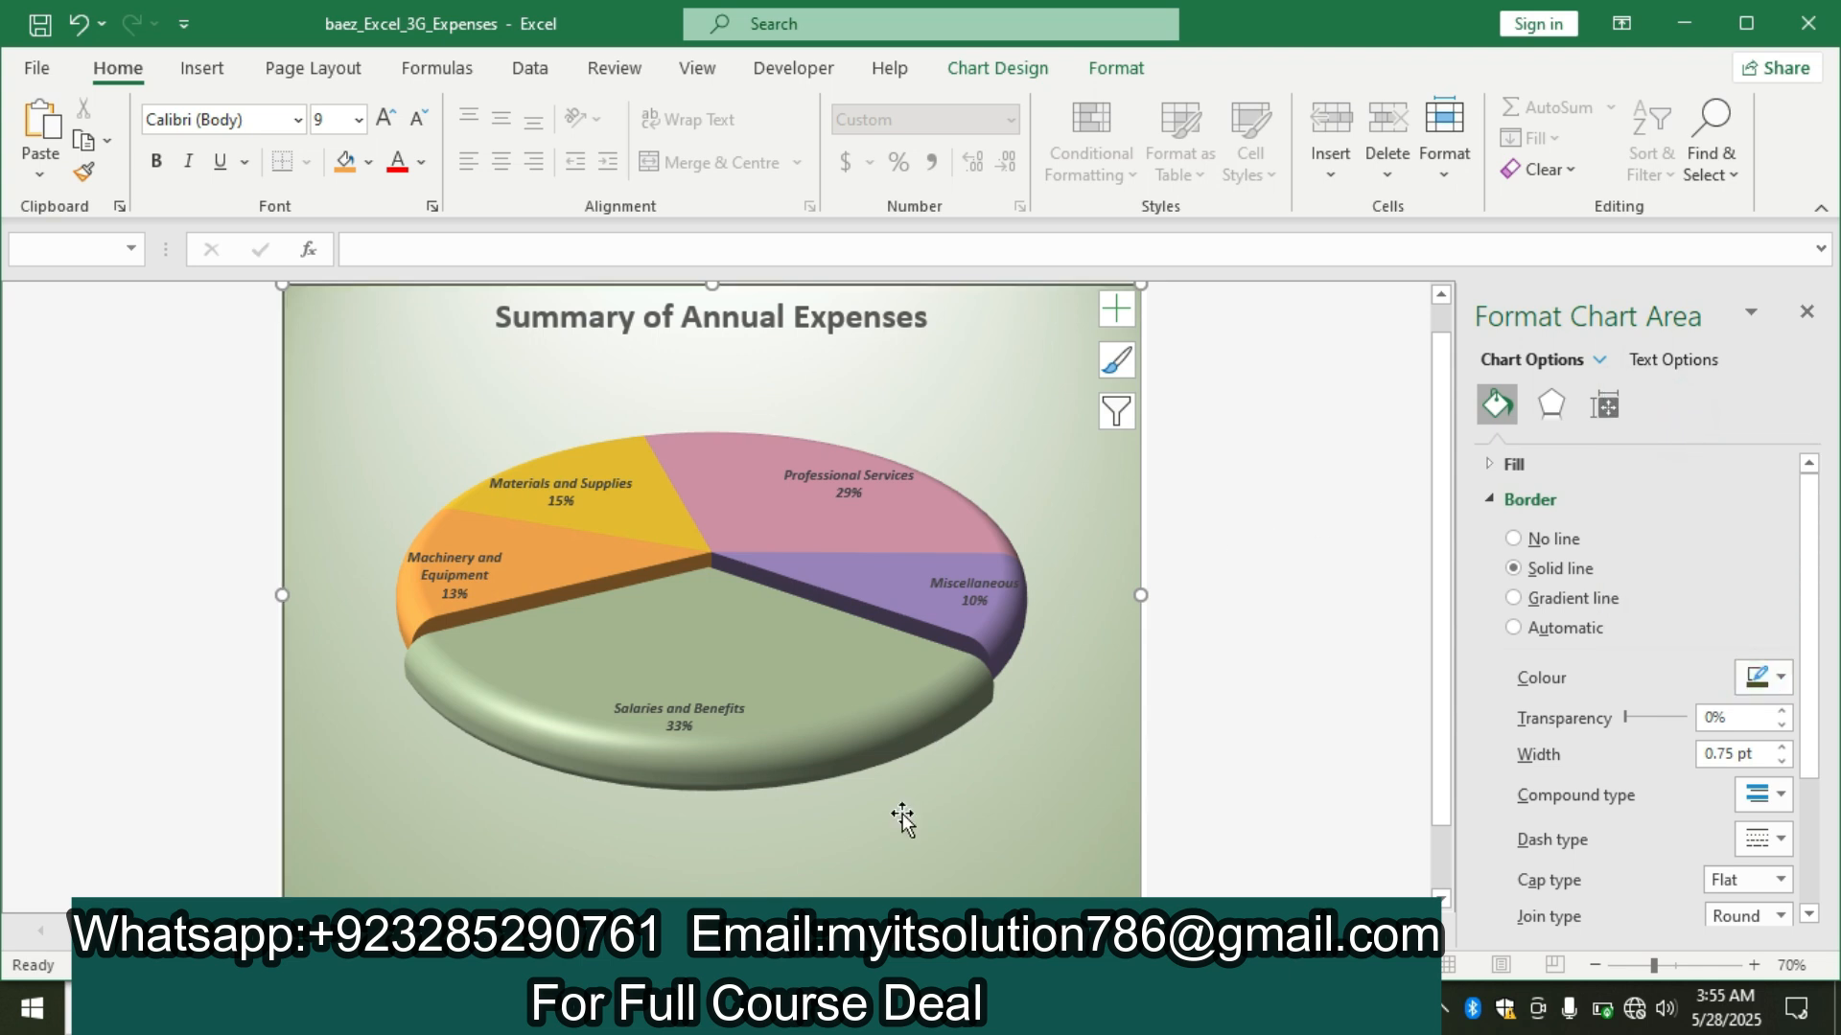
Recheck the border width in the Word instructions, return to Excel and open the chart area border's width for editing.
click(844, 1008)
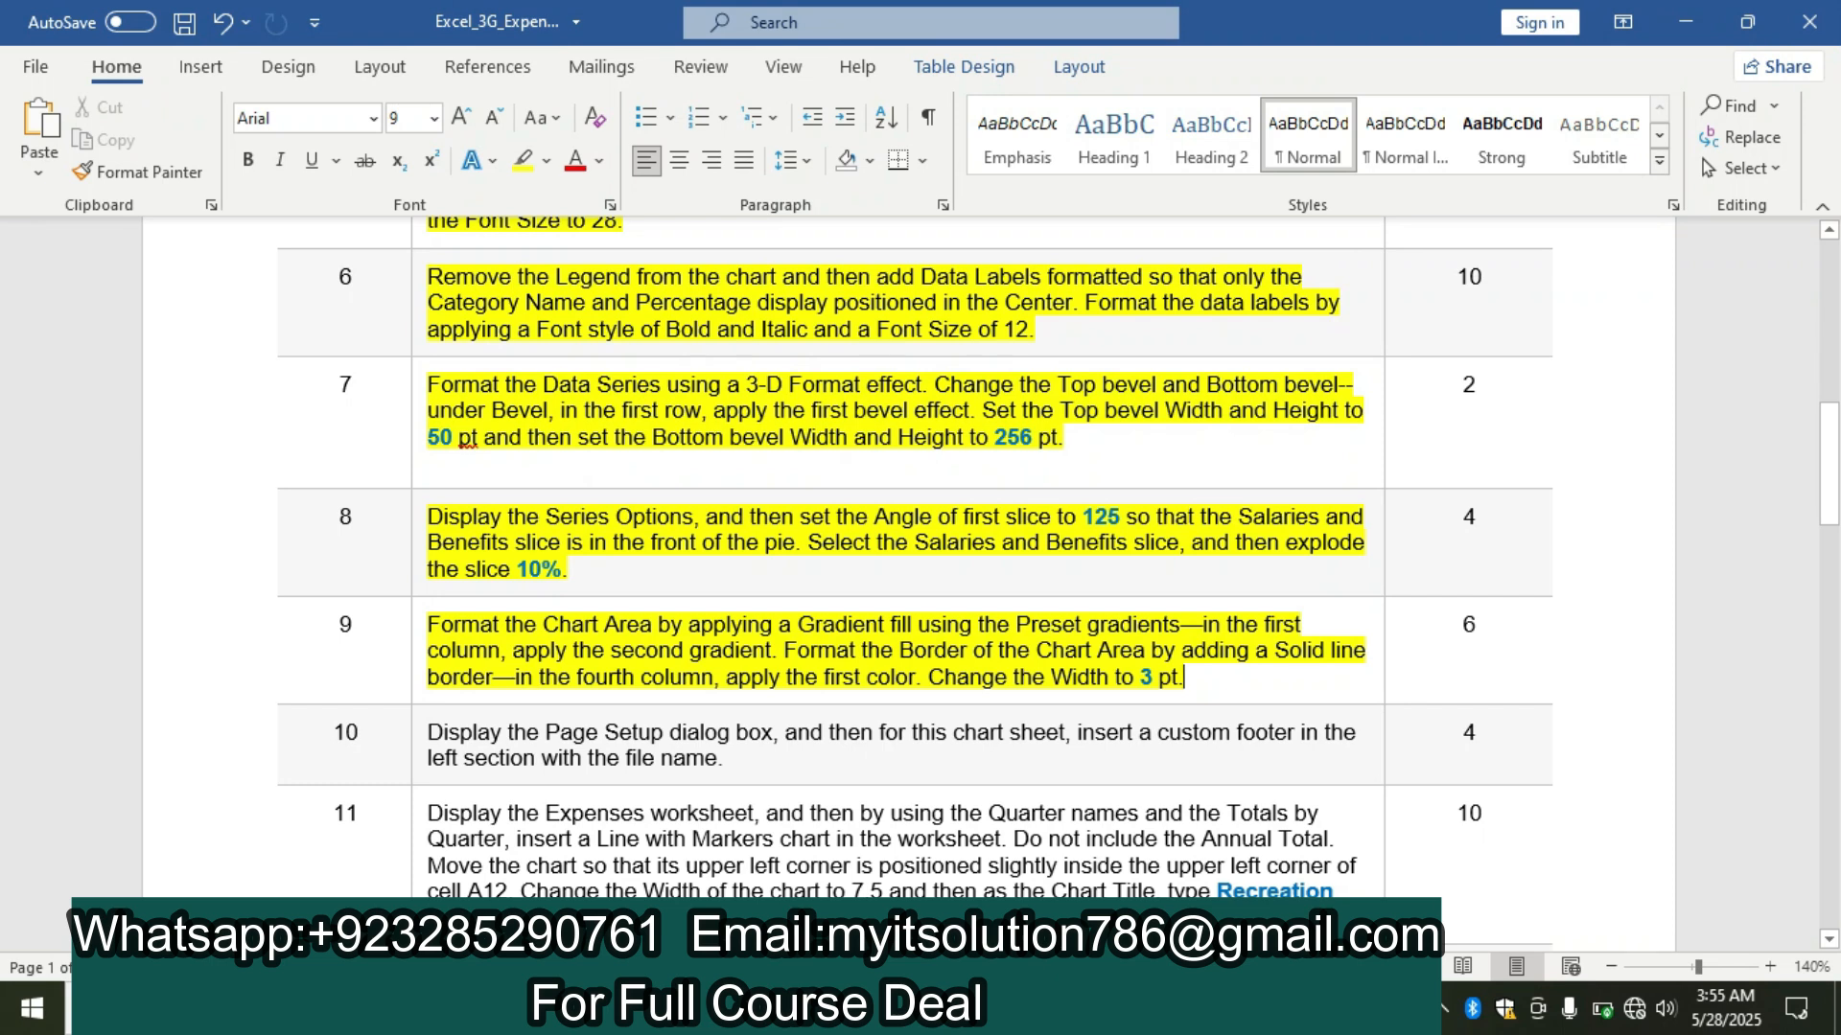
click(1019, 1009)
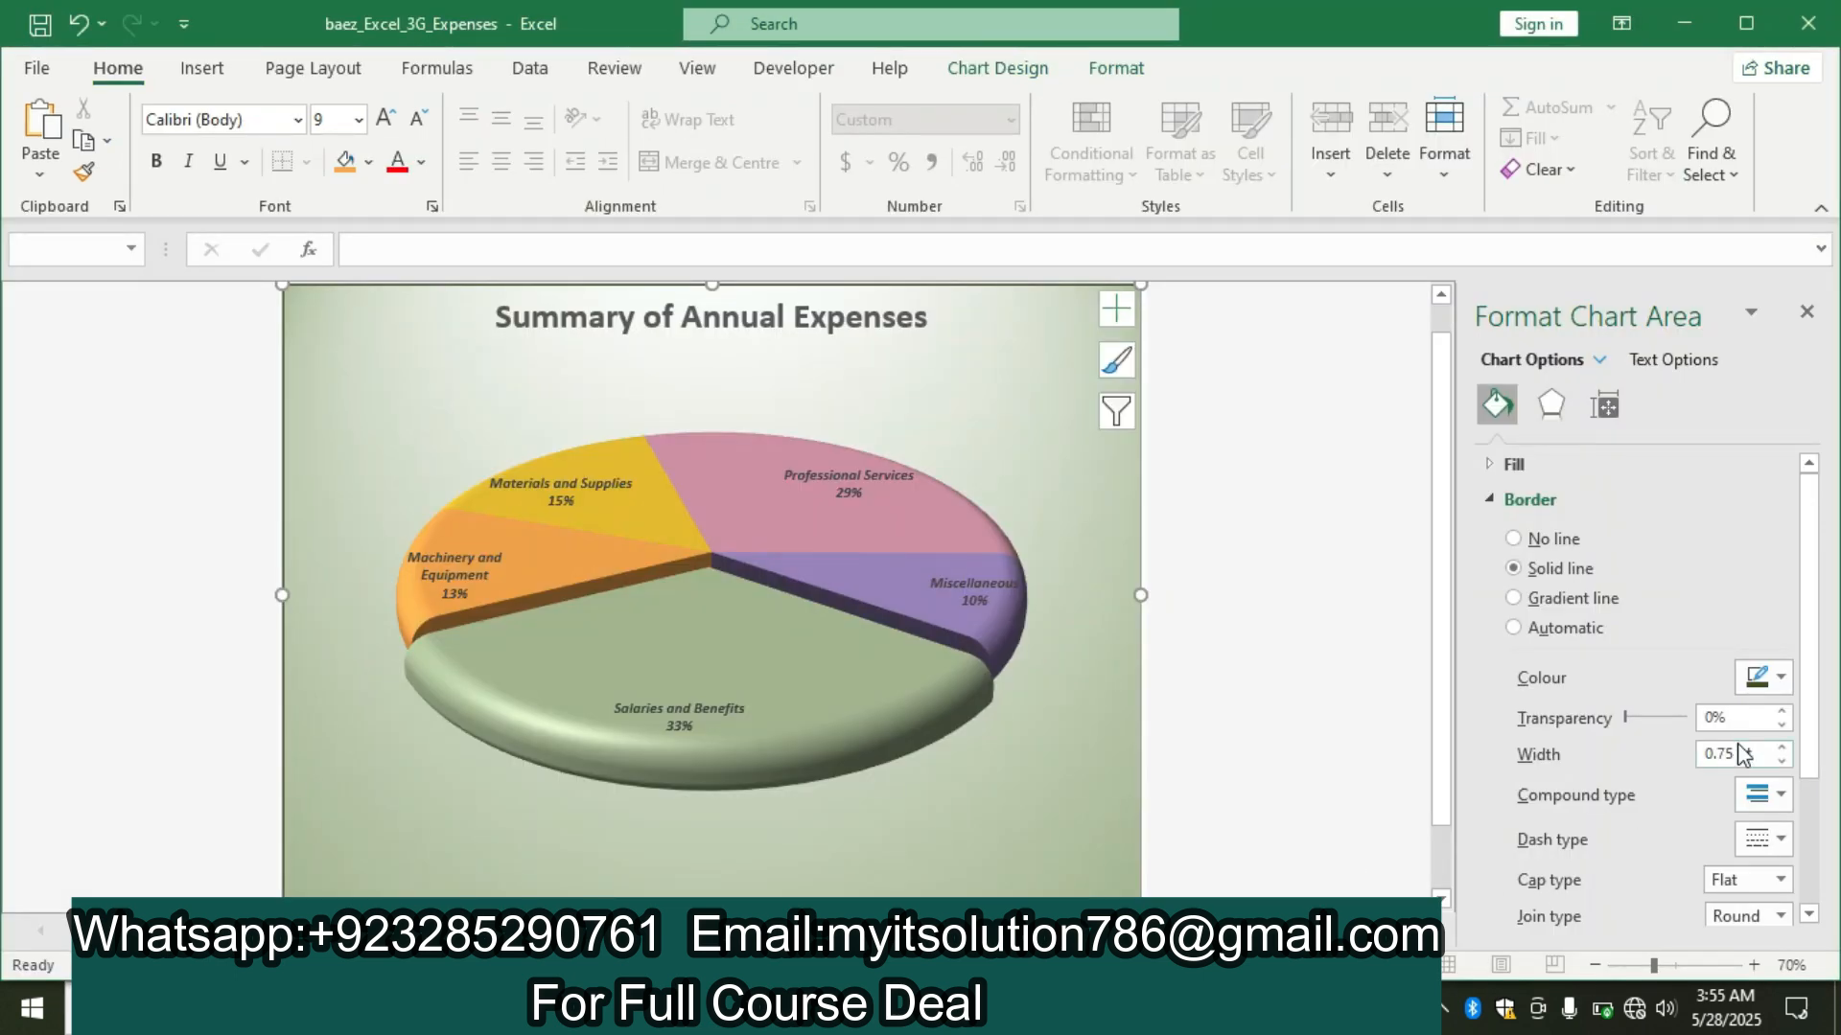
click(1764, 761)
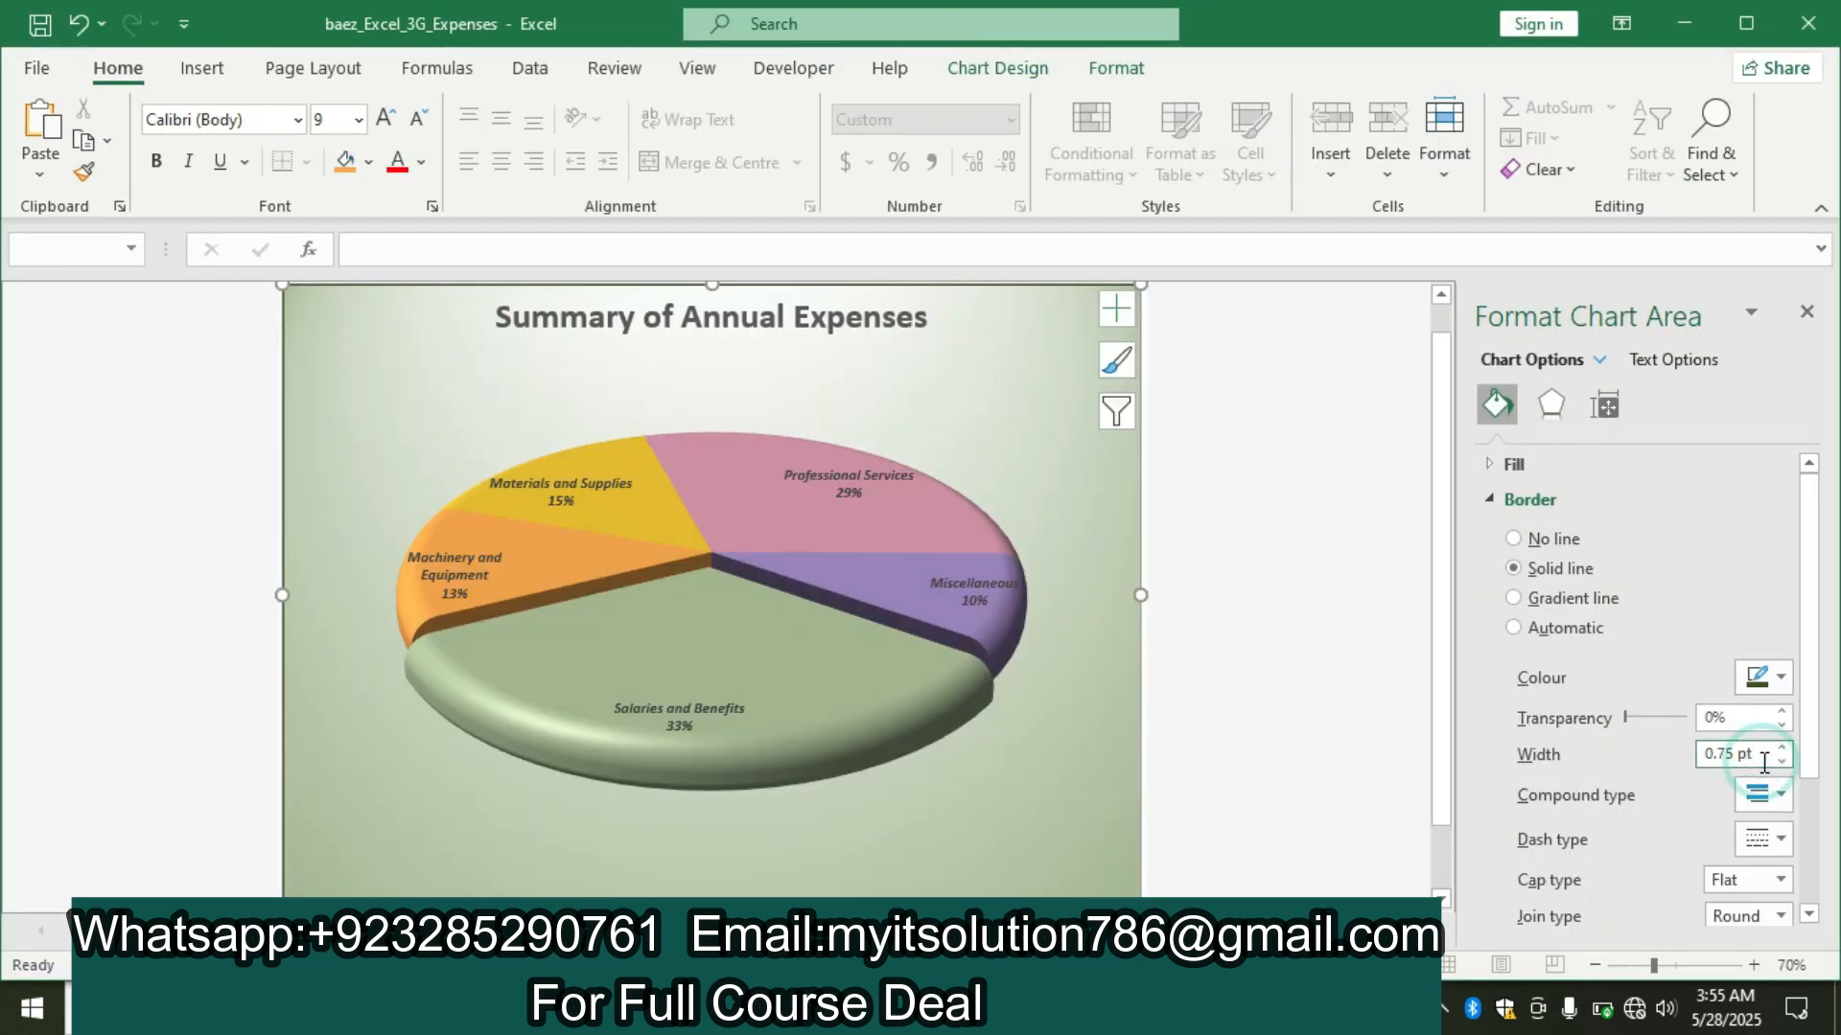